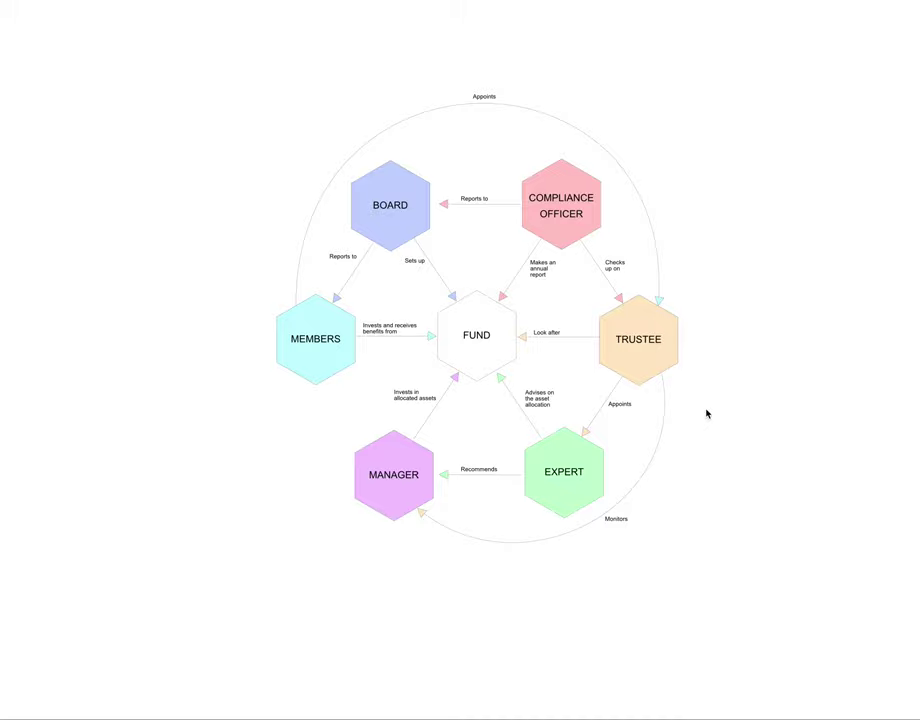
Examine the fund structure diagram and the surrounding environment, manager, trustee and consultant hexagon maps
{"action": "key", "text": "Right"}
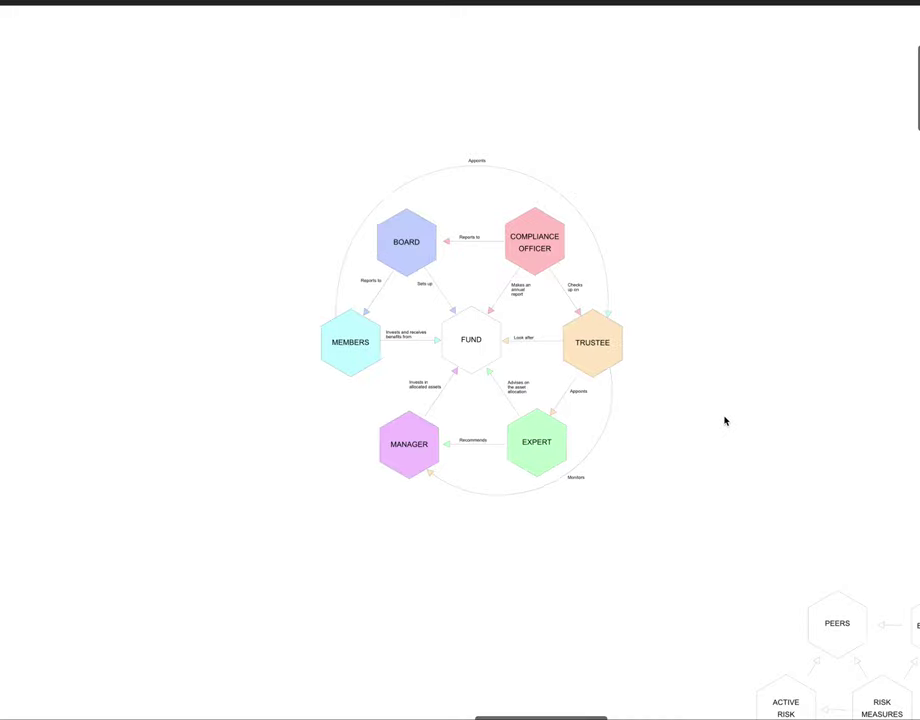
{"action": "scroll", "coordinate": [738, 411], "scroll_direction": "down", "scroll_amount": 2}
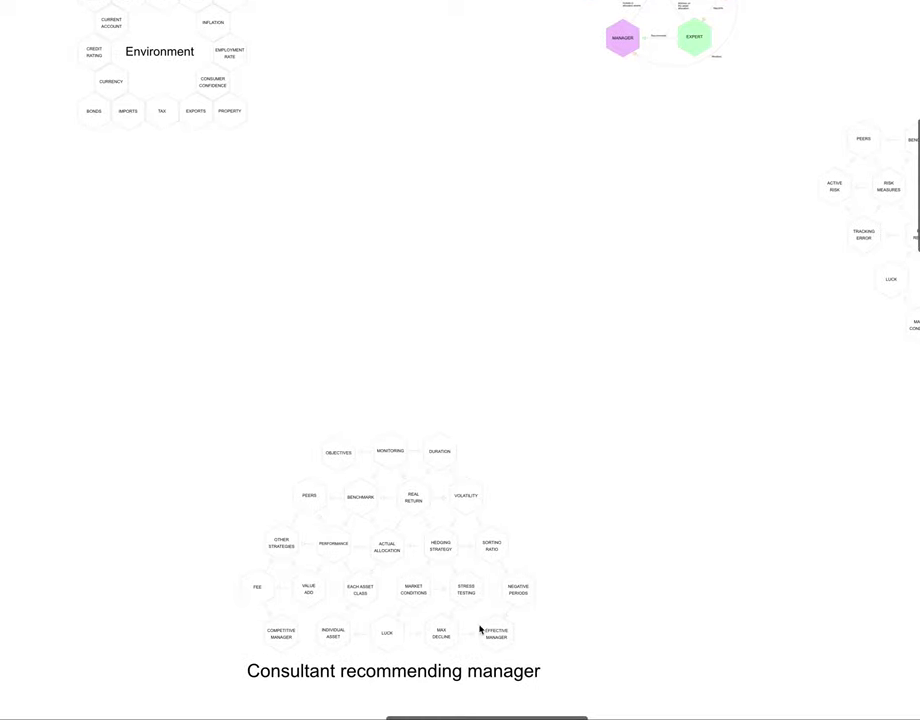
{"action": "key", "text": "Right"}
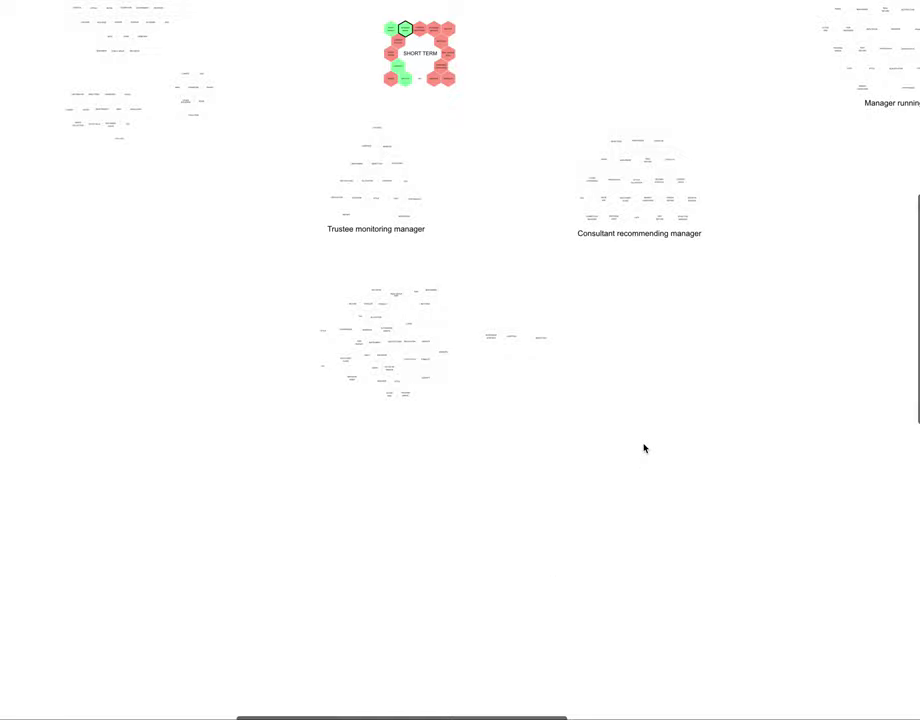
{"action": "scroll", "coordinate": [642, 447], "scroll_direction": "up", "scroll_amount": 5}
{"action": "scroll", "coordinate": [642, 447], "scroll_direction": "right", "scroll_amount": 3}
{"action": "scroll", "coordinate": [643, 447], "scroll_direction": "right", "scroll_amount": 3}
{"action": "scroll", "coordinate": [610, 403], "scroll_direction": "up", "scroll_amount": 1}
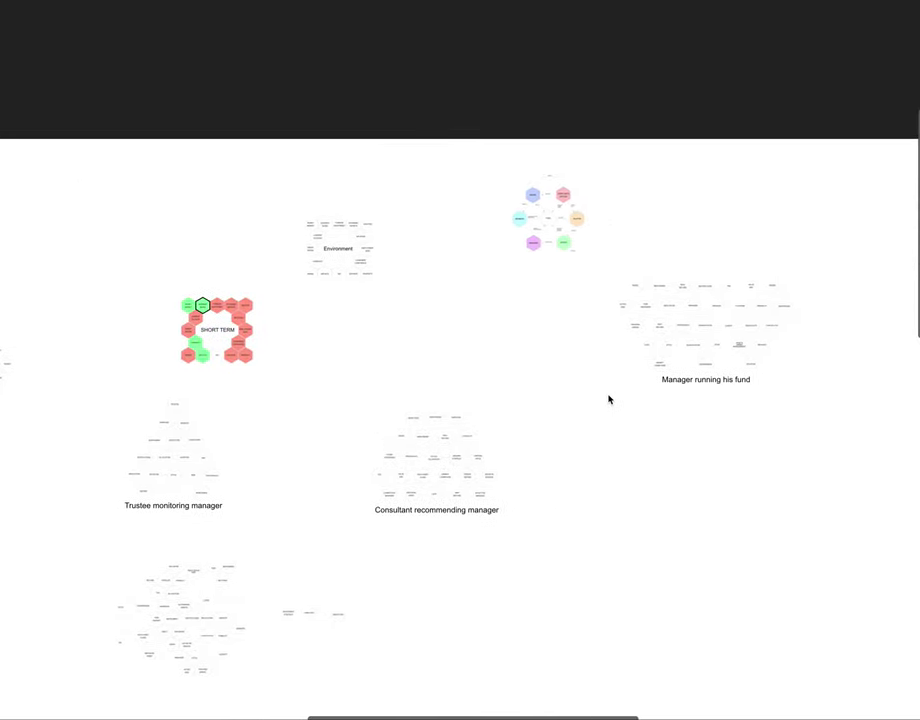
{"action": "scroll", "coordinate": [608, 399], "scroll_direction": "up", "scroll_amount": 5}
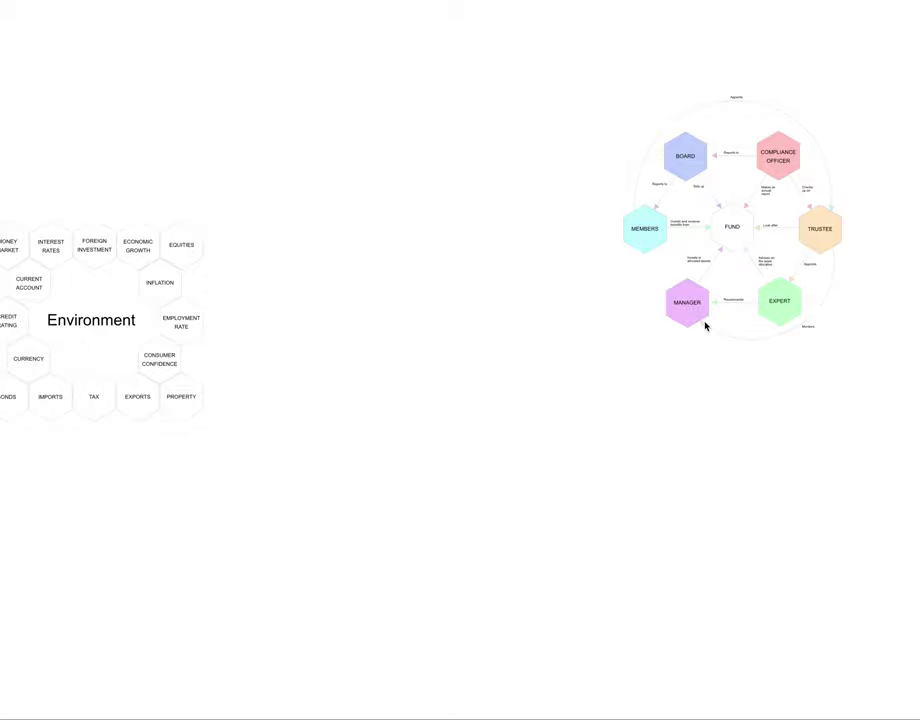
{"action": "scroll", "coordinate": [704, 325], "scroll_direction": "down", "scroll_amount": 5}
{"action": "scroll", "coordinate": [622, 394], "scroll_direction": "down", "scroll_amount": 4}
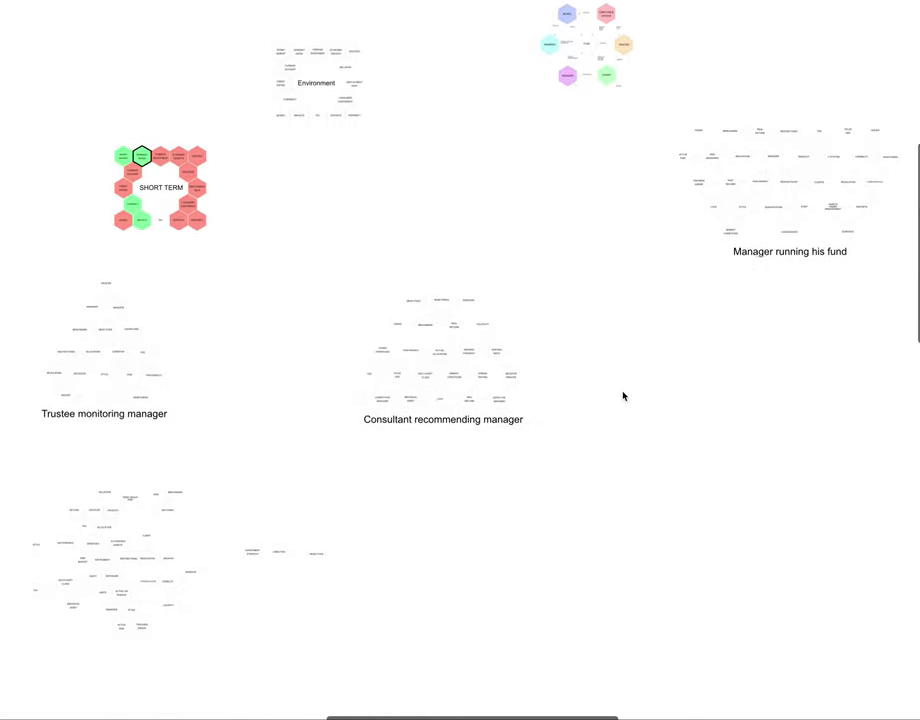
In the ungrouped hexagon cluster, move the CLIENT hexagon up between PEER GROUP RISK and AUTHORISED ASSETS, beside ALLOCATION
{"action": "scroll", "coordinate": [622, 396], "scroll_direction": "left", "scroll_amount": 5}
{"action": "scroll", "coordinate": [622, 396], "scroll_direction": "down", "scroll_amount": 2}
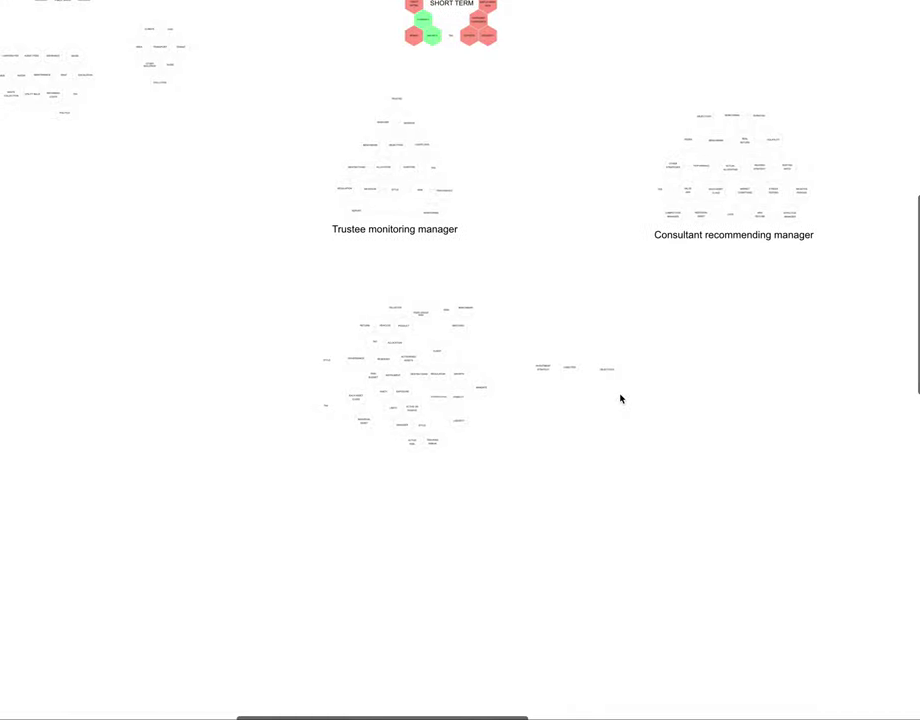
{"action": "scroll", "coordinate": [620, 398], "scroll_direction": "up", "scroll_amount": 5}
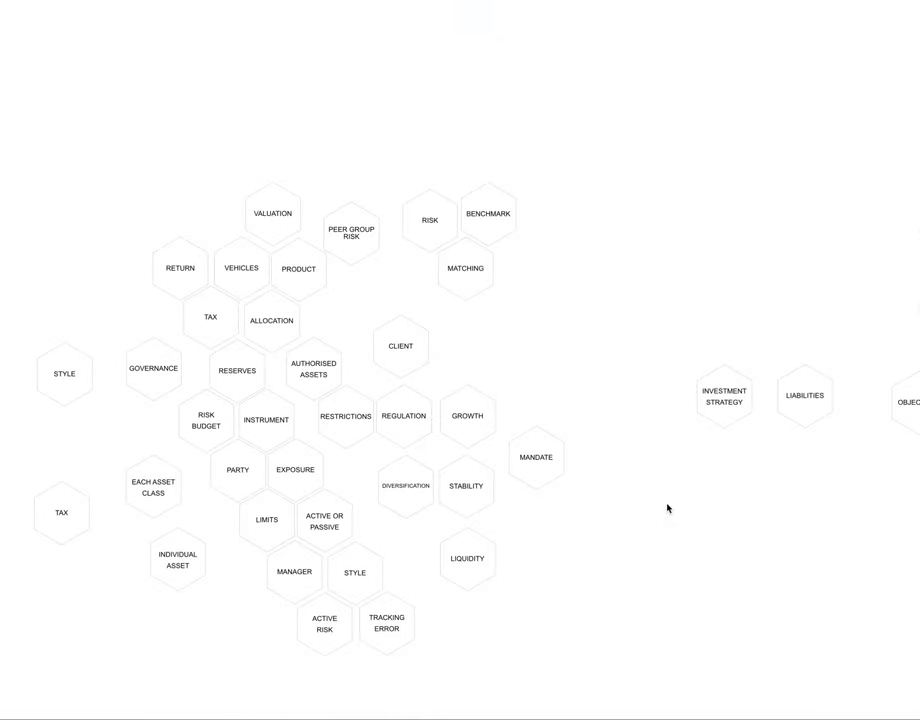
{"action": "scroll", "coordinate": [566, 367], "scroll_direction": "left", "scroll_amount": 2}
{"action": "scroll", "coordinate": [566, 367], "scroll_direction": "down", "scroll_amount": 1}
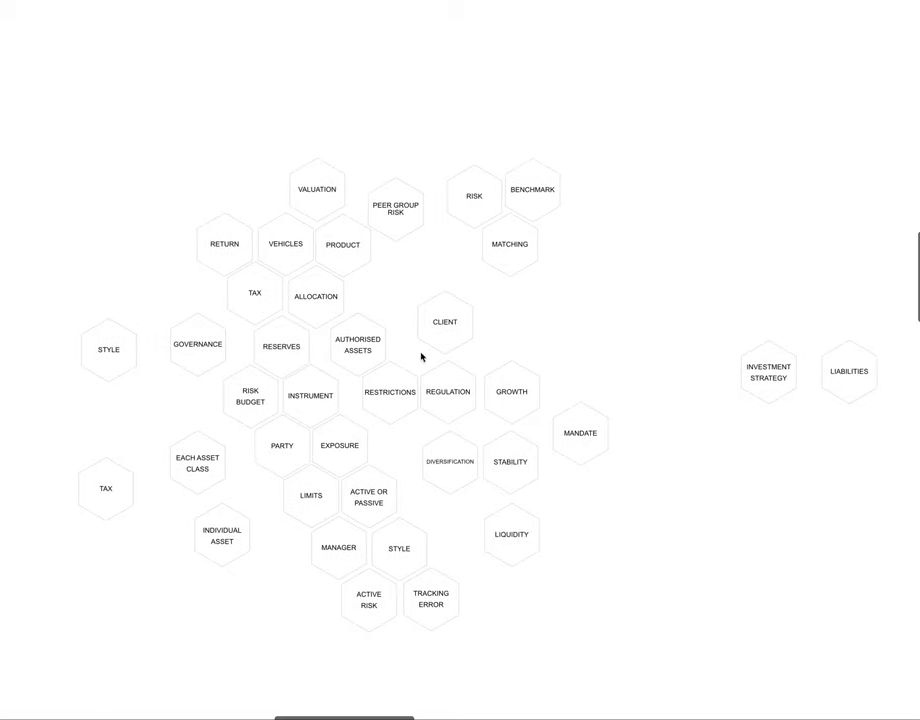
{"action": "left_click", "coordinate": [447, 328]}
{"action": "left_click_drag", "start_coordinate": [447, 328], "coordinate": [400, 296]}
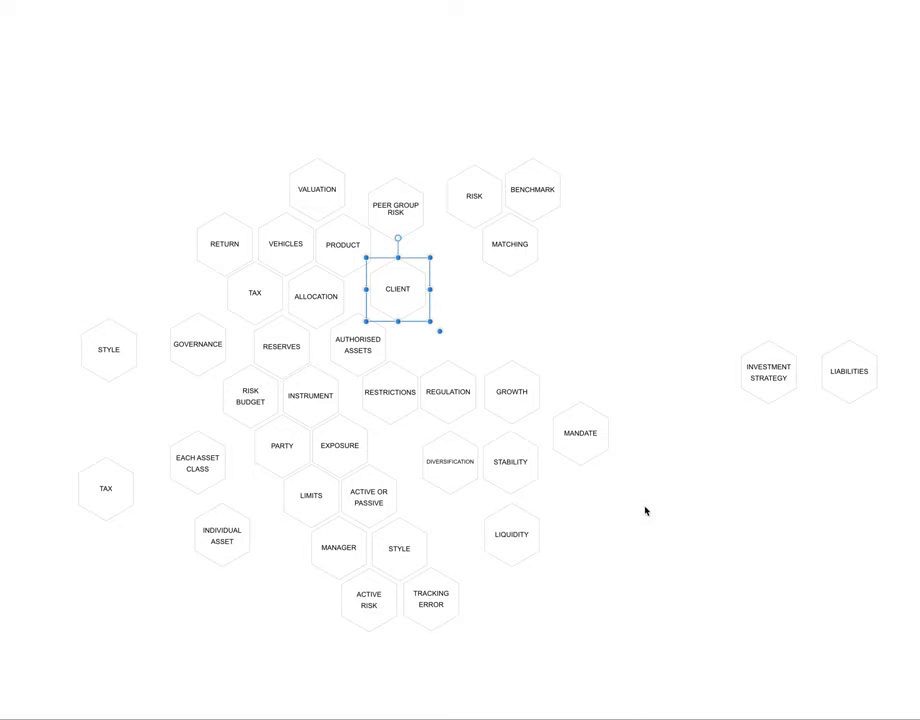
Arrange the INVESTMENT STRATEGY, LIABILITIES and OBJECTIVES hexagons in a horizontal row in the empty area beside the cluster
{"action": "scroll", "coordinate": [645, 511], "scroll_direction": "right", "scroll_amount": 2}
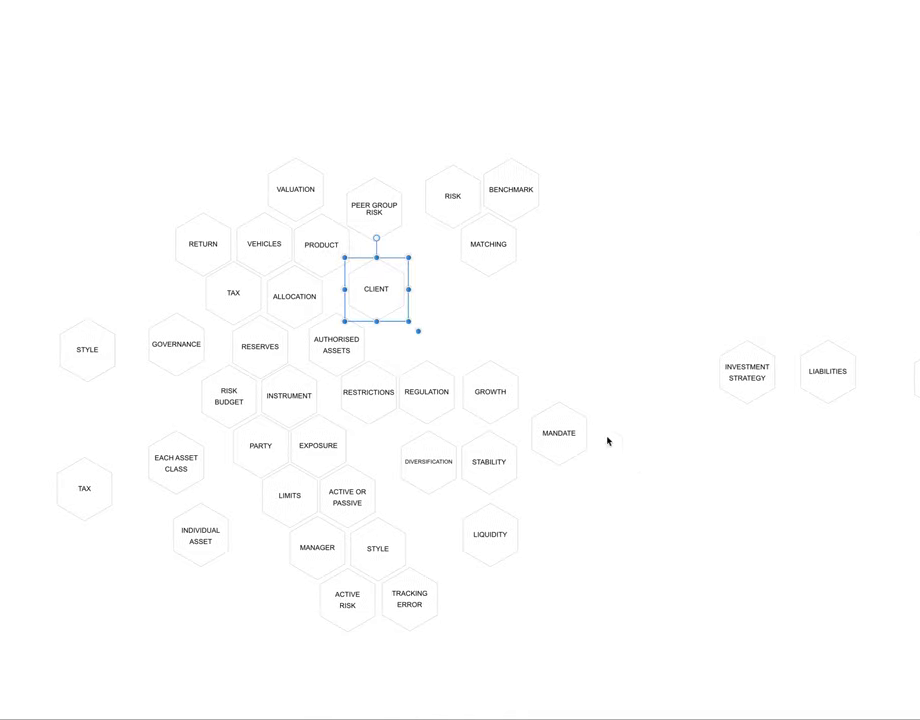
{"action": "left_click", "coordinate": [688, 440]}
{"action": "scroll", "coordinate": [681, 447], "scroll_direction": "right", "scroll_amount": 2}
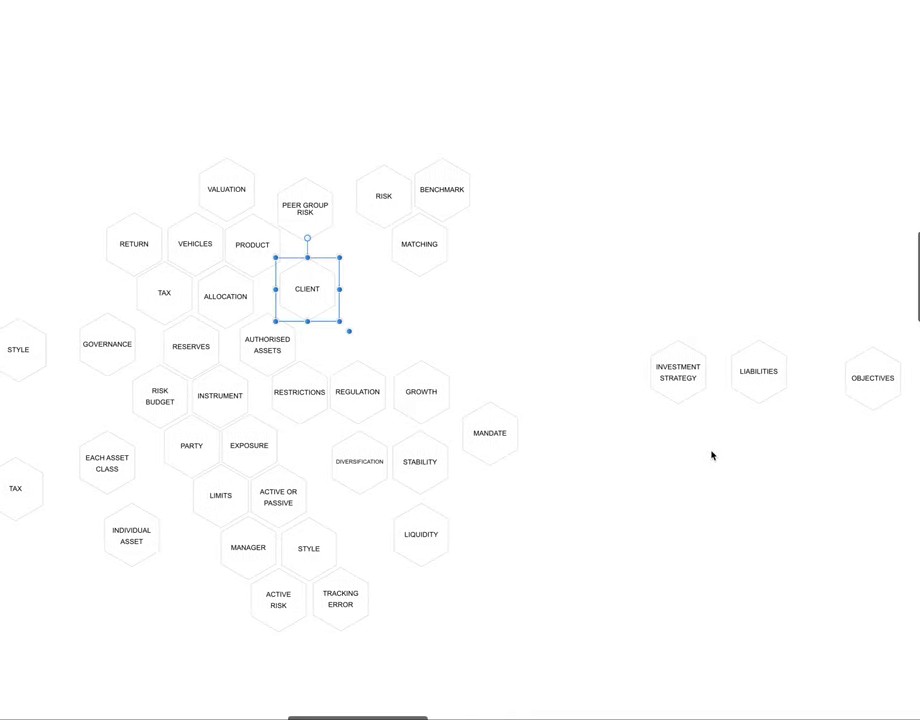
{"action": "left_click_drag", "start_coordinate": [680, 386], "coordinate": [652, 353]}
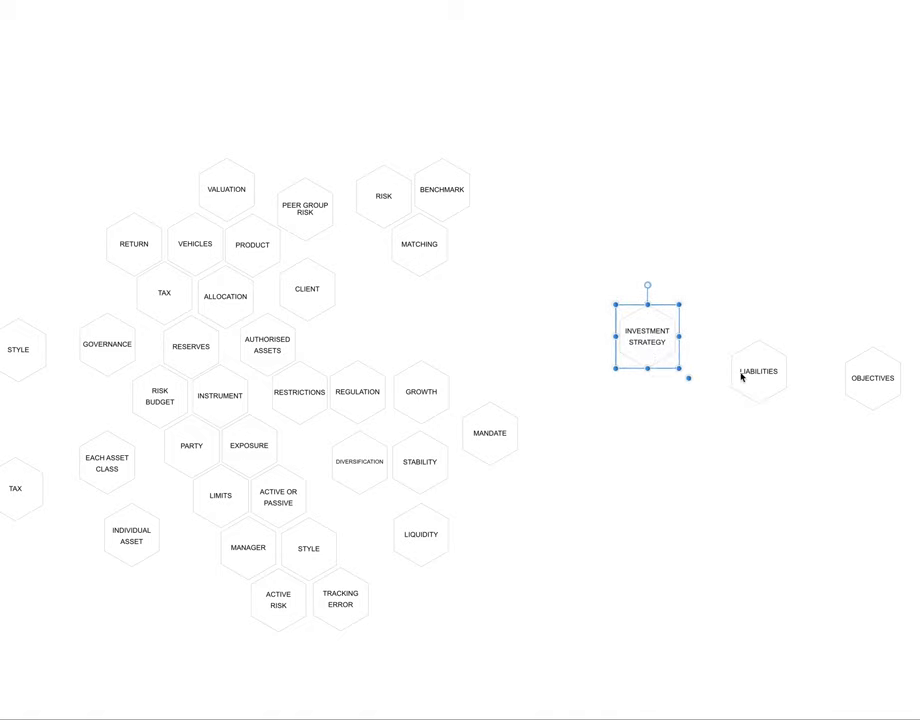
{"action": "left_click_drag", "start_coordinate": [758, 376], "coordinate": [752, 353]}
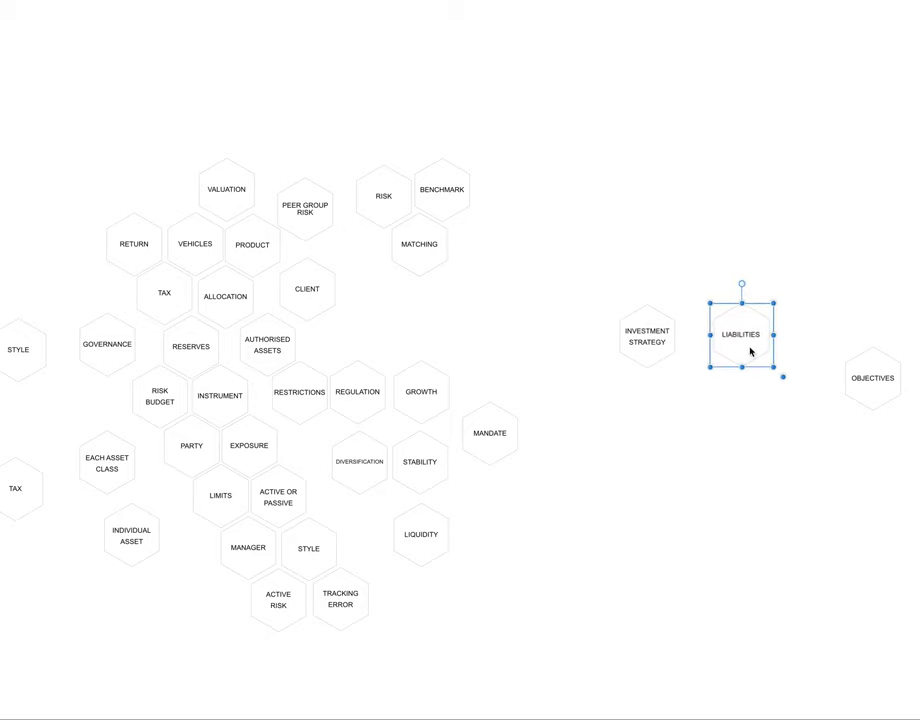
{"action": "left_click", "coordinate": [867, 381]}
{"action": "left_click_drag", "start_coordinate": [876, 389], "coordinate": [834, 341]}
{"action": "left_click", "coordinate": [752, 437]}
{"action": "left_click", "coordinate": [836, 339]}
Move the LIQUIDITY hexagon out of the cluster to a spot above and right of OBJECTIVES
{"action": "left_click", "coordinate": [479, 530]}
{"action": "scroll", "coordinate": [394, 534], "scroll_direction": "right", "scroll_amount": 2}
{"action": "left_click", "coordinate": [384, 540]}
{"action": "left_click_drag", "start_coordinate": [384, 540], "coordinate": [655, 363]}
{"action": "left_click_drag", "start_coordinate": [766, 281], "coordinate": [842, 269]}
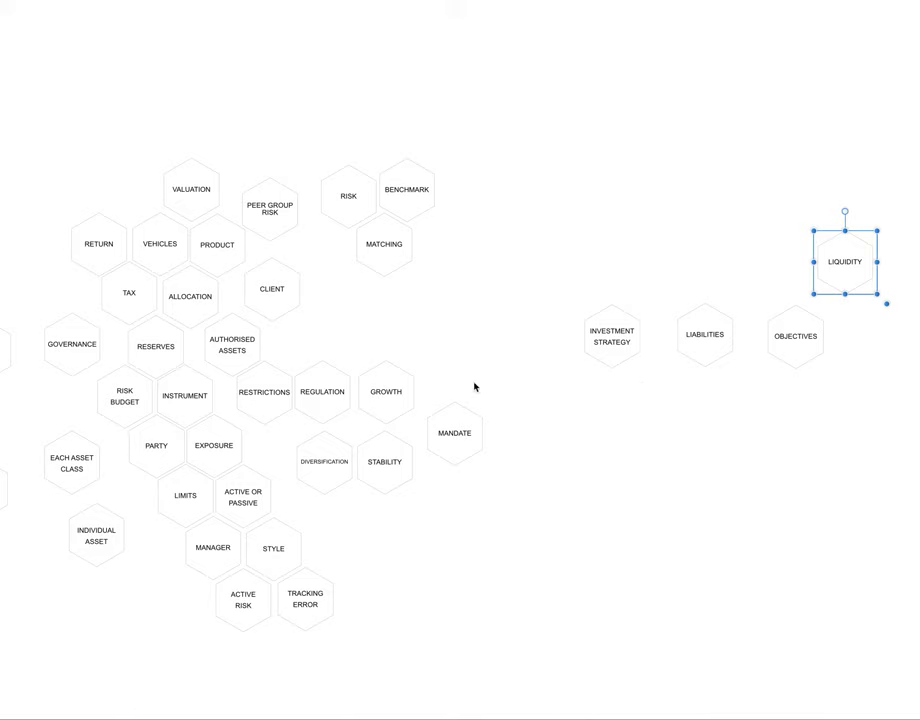
{"action": "left_click", "coordinate": [430, 388]}
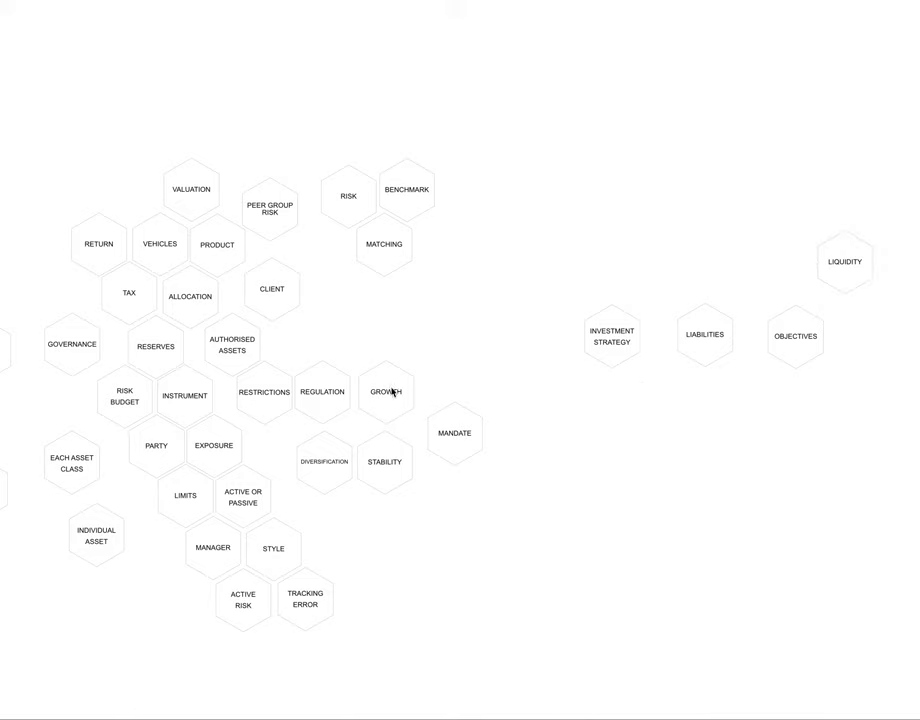
Move GROWTH to the right of OBJECTIVES and place STABILITY below and between those two hexagons
{"action": "left_click_drag", "start_coordinate": [392, 393], "coordinate": [877, 339]}
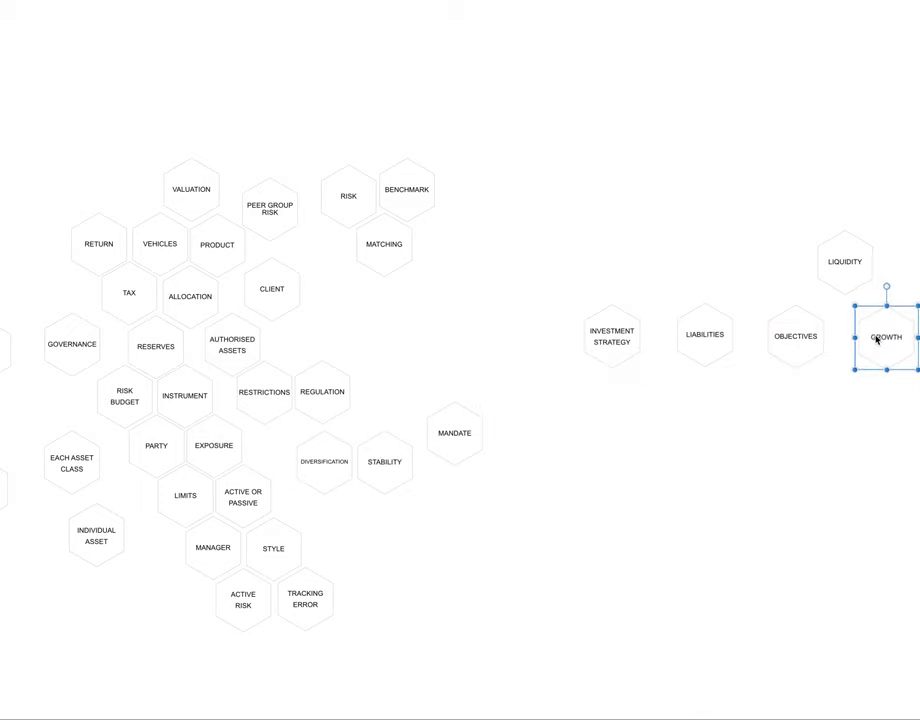
{"action": "left_click", "coordinate": [745, 343]}
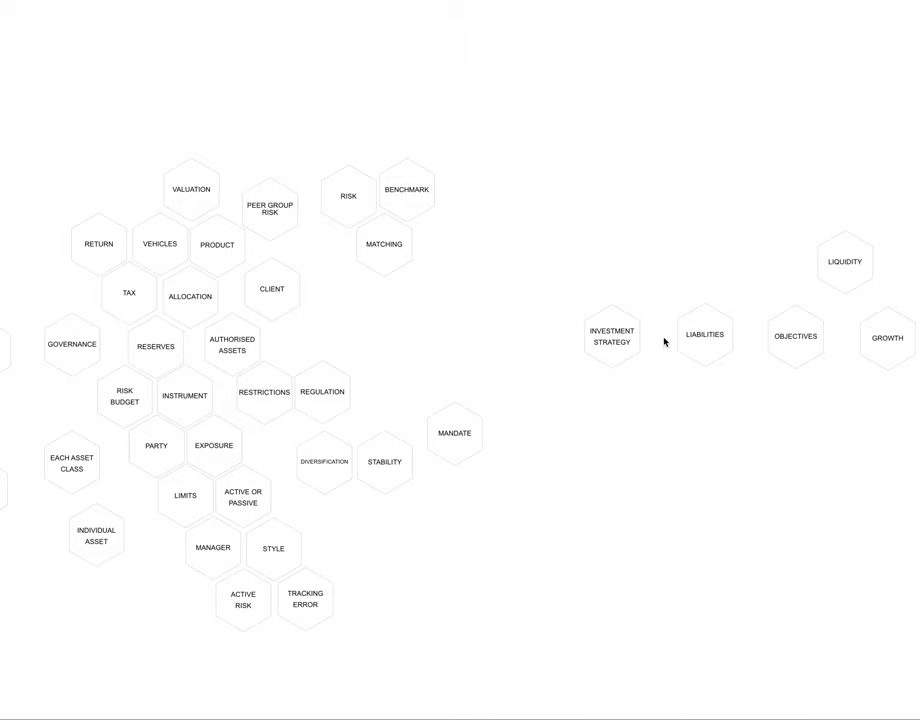
{"action": "left_click", "coordinate": [398, 464]}
{"action": "scroll", "coordinate": [382, 470], "scroll_direction": "right", "scroll_amount": 1}
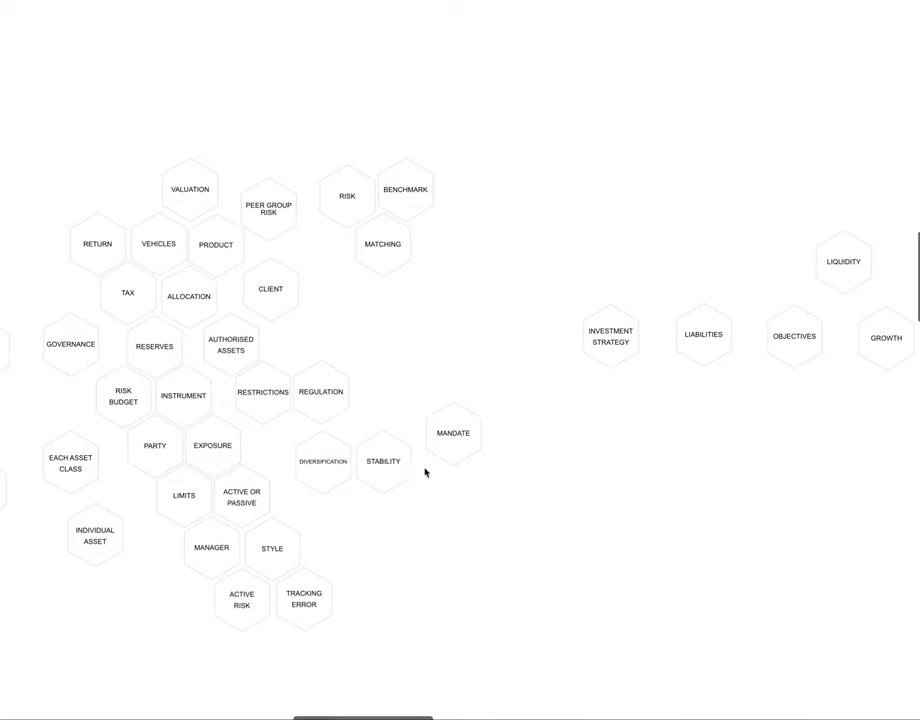
{"action": "left_click_drag", "start_coordinate": [378, 465], "coordinate": [835, 422]}
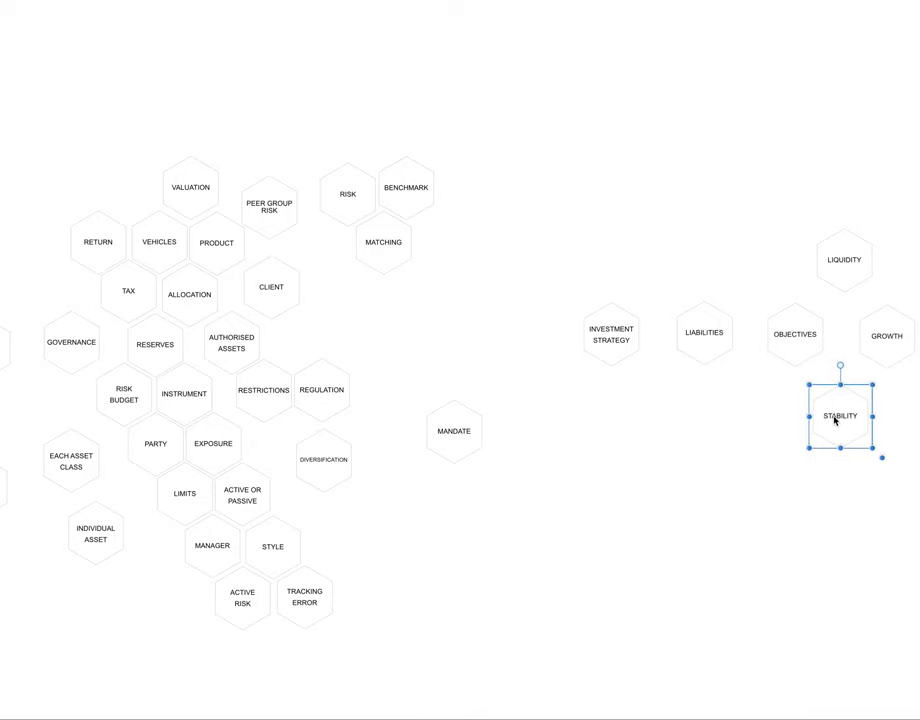
{"action": "left_click", "coordinate": [692, 499]}
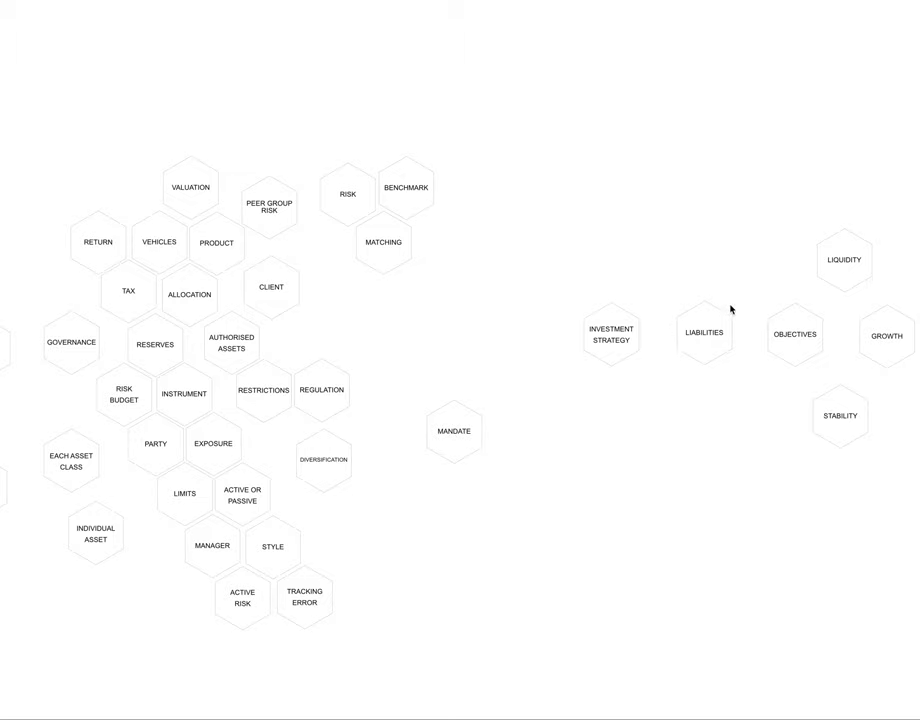
Move MATCHING below and between INVESTMENT STRATEGY and LIABILITIES, and add a DURATION hexagon beside it from a copy of BENCHMARK
{"action": "scroll", "coordinate": [252, 300], "scroll_direction": "left", "scroll_amount": 5}
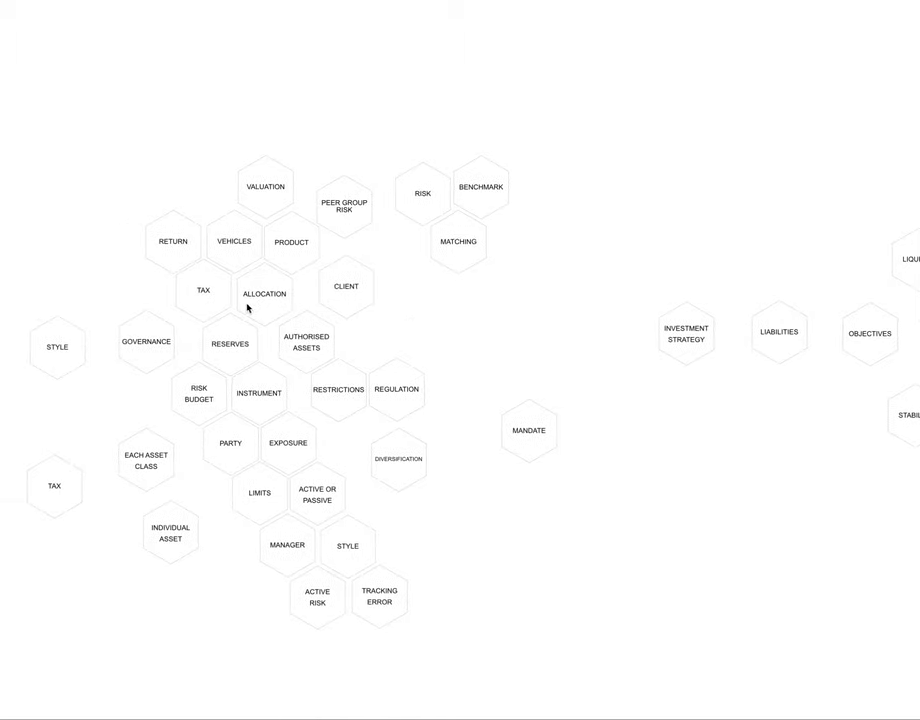
{"action": "left_click", "coordinate": [460, 250]}
{"action": "scroll", "coordinate": [437, 280], "scroll_direction": "right", "scroll_amount": 6}
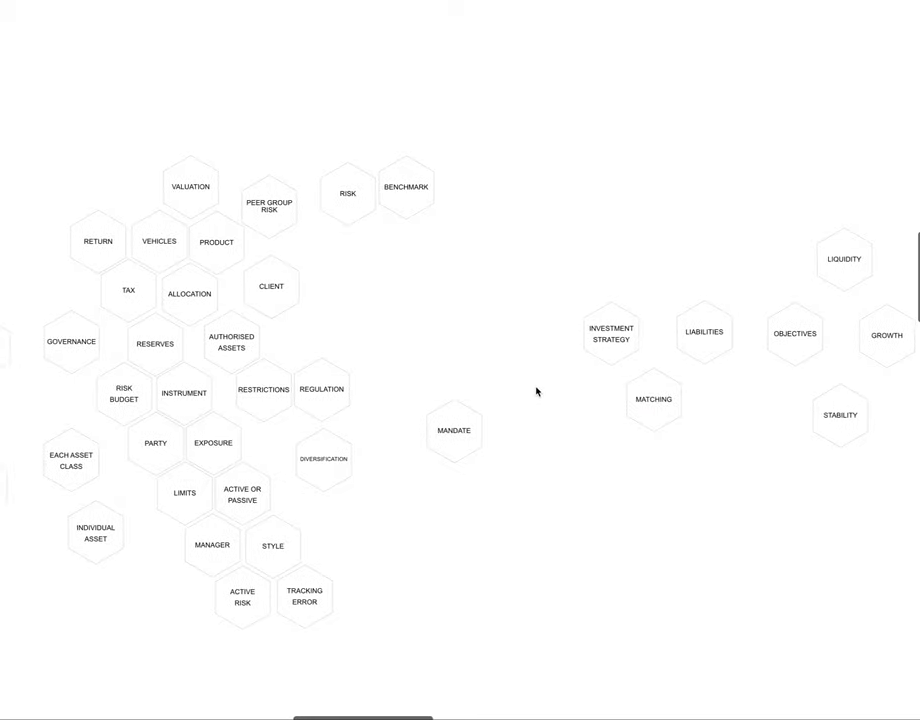
{"action": "scroll", "coordinate": [536, 391], "scroll_direction": "left", "scroll_amount": 5}
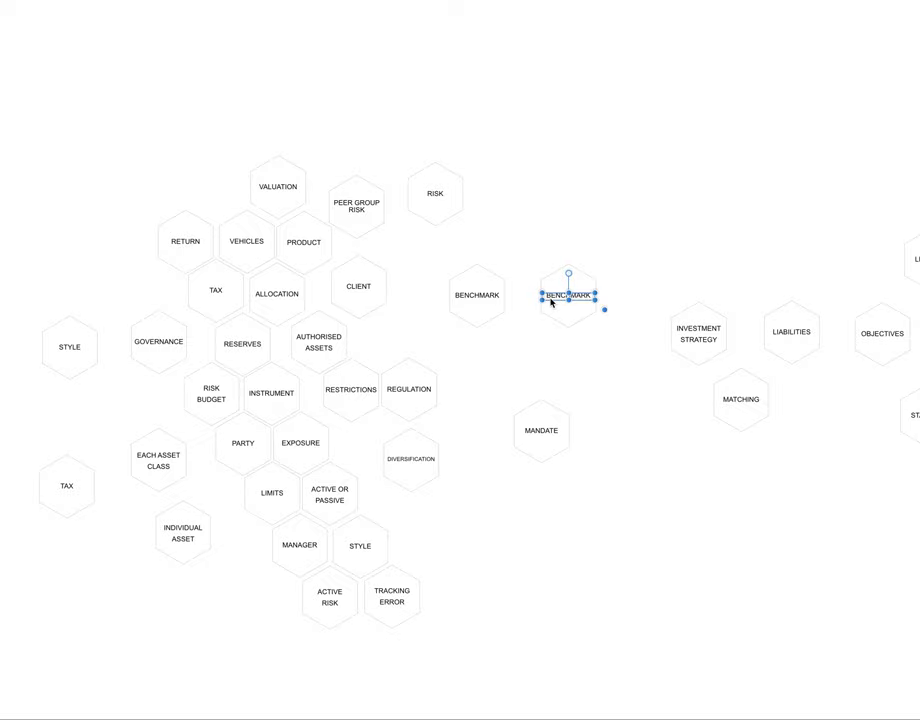
{"action": "scroll", "coordinate": [551, 302], "scroll_direction": "up", "scroll_amount": 5}
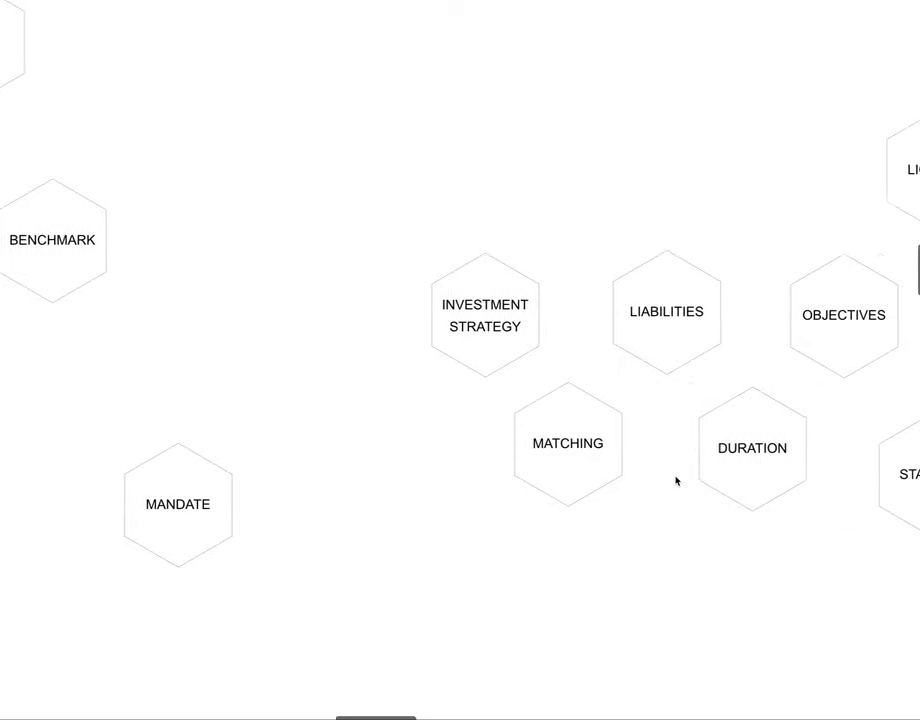
Copy the INVESTMENT STRATEGY hexagon below MATCHING and DURATION and relabel the copy INTEREST RATE SENSITIVITY
{"action": "scroll", "coordinate": [676, 481], "scroll_direction": "down", "scroll_amount": 3}
{"action": "left_click", "coordinate": [468, 148]}
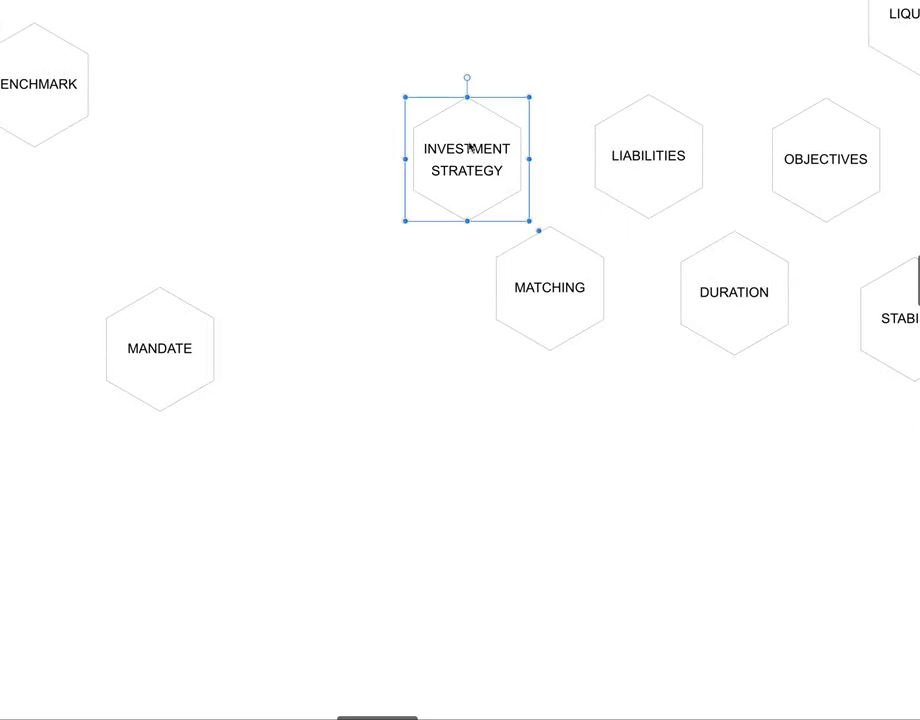
{"action": "left_click_drag", "start_coordinate": [469, 147], "coordinate": [682, 456]}
{"action": "left_click", "coordinate": [619, 420]}
{"action": "type", "text": "TER"}
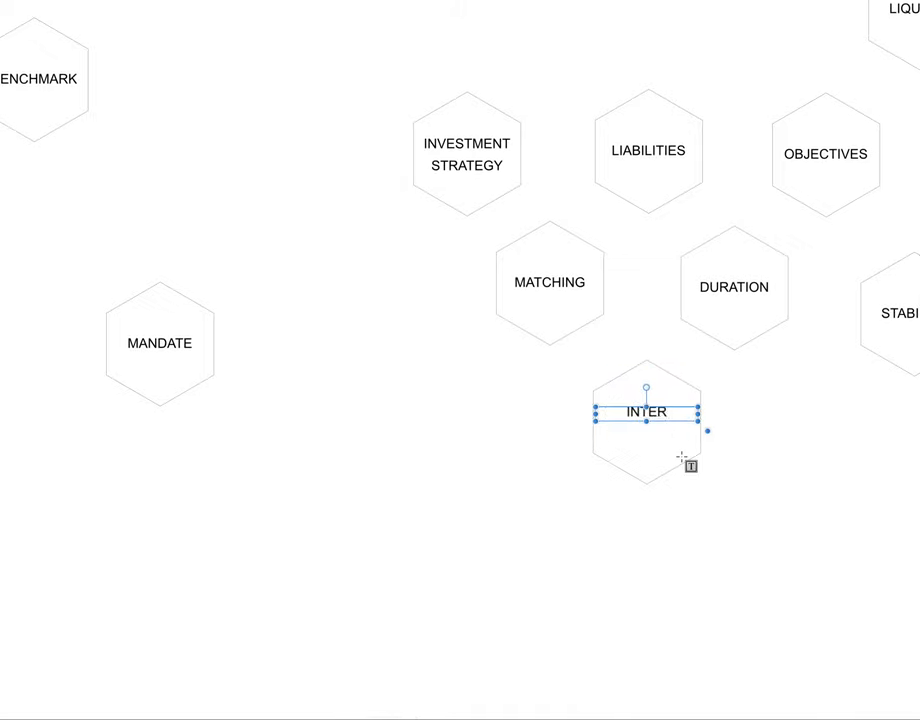
{"action": "type", "text": "EST RATE SENSITIVITY"}
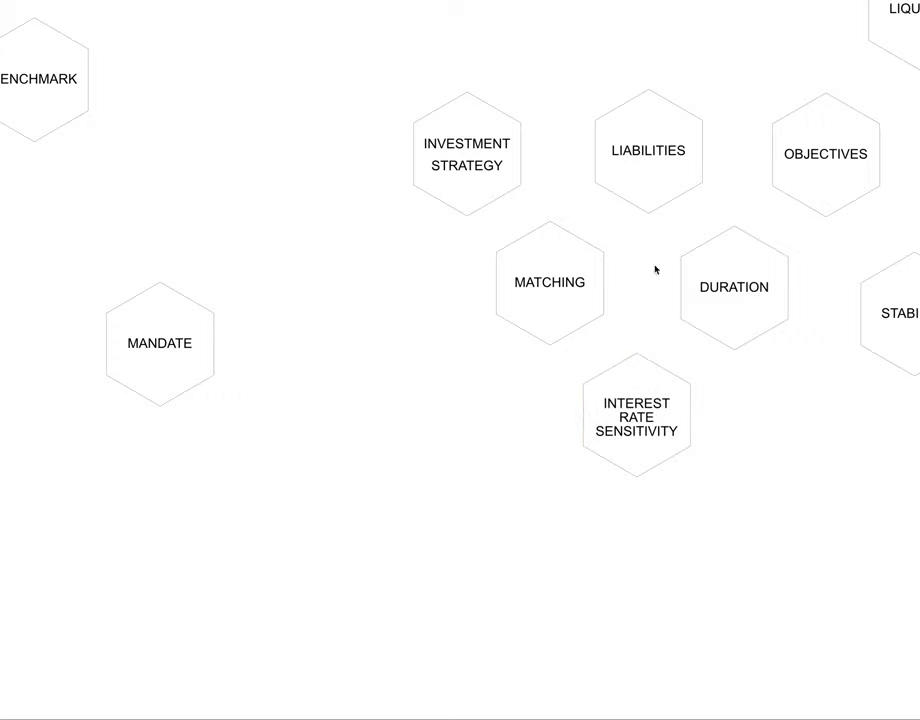
Align MATCHING and STABILITY in a row with DURATION, and move INTEREST RATE SENSITIVITY below and between DURATION and STABILITY
{"action": "left_click", "coordinate": [736, 285]}
{"action": "left_click", "coordinate": [739, 410]}
{"action": "scroll", "coordinate": [705, 366], "scroll_direction": "right", "scroll_amount": 3}
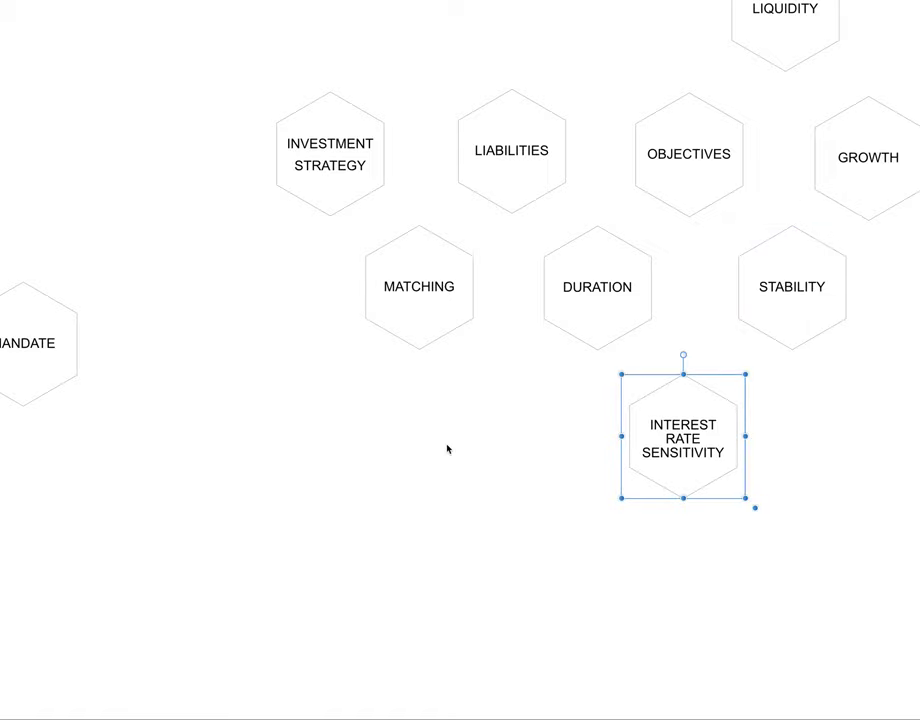
Swap the positions of LIQUIDITY and STABILITY, placing STABILITY above the OBJECTIVES and GROWTH hexagons and LIQUIDITY below them
{"action": "scroll", "coordinate": [436, 440], "scroll_direction": "left", "scroll_amount": 3}
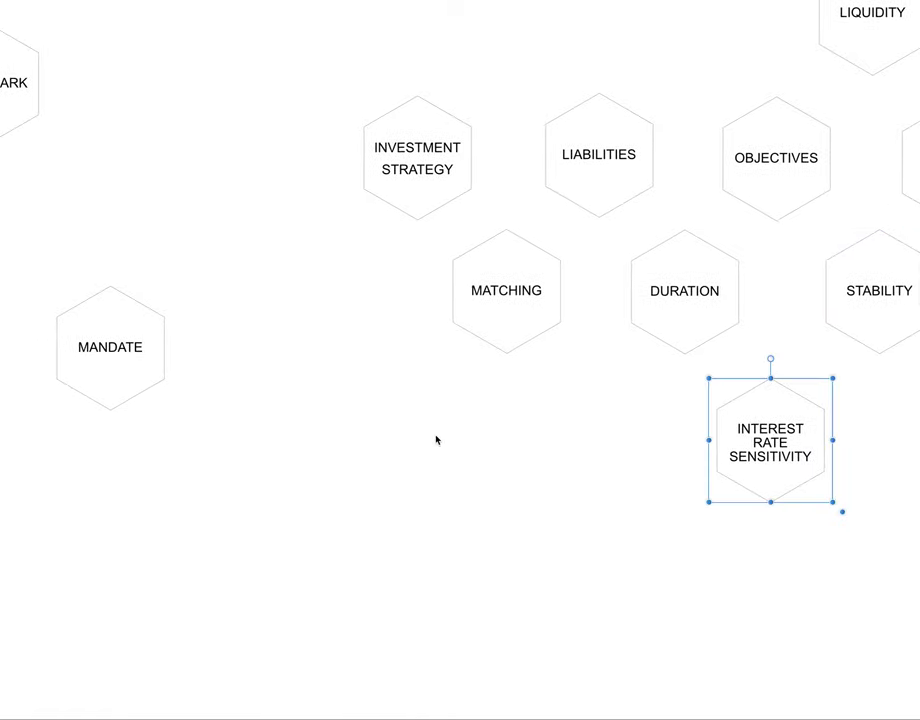
{"action": "scroll", "coordinate": [436, 440], "scroll_direction": "down", "scroll_amount": 3}
{"action": "scroll", "coordinate": [436, 440], "scroll_direction": "down", "scroll_amount": 2}
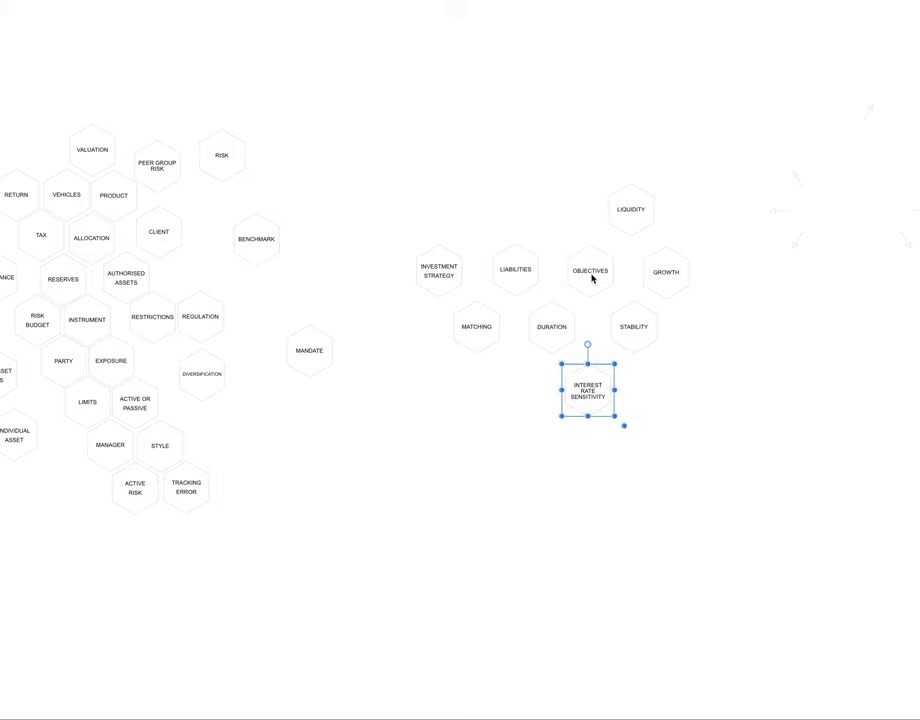
{"action": "left_click_drag", "start_coordinate": [641, 213], "coordinate": [723, 358]}
{"action": "left_click_drag", "start_coordinate": [628, 335], "coordinate": [630, 218]}
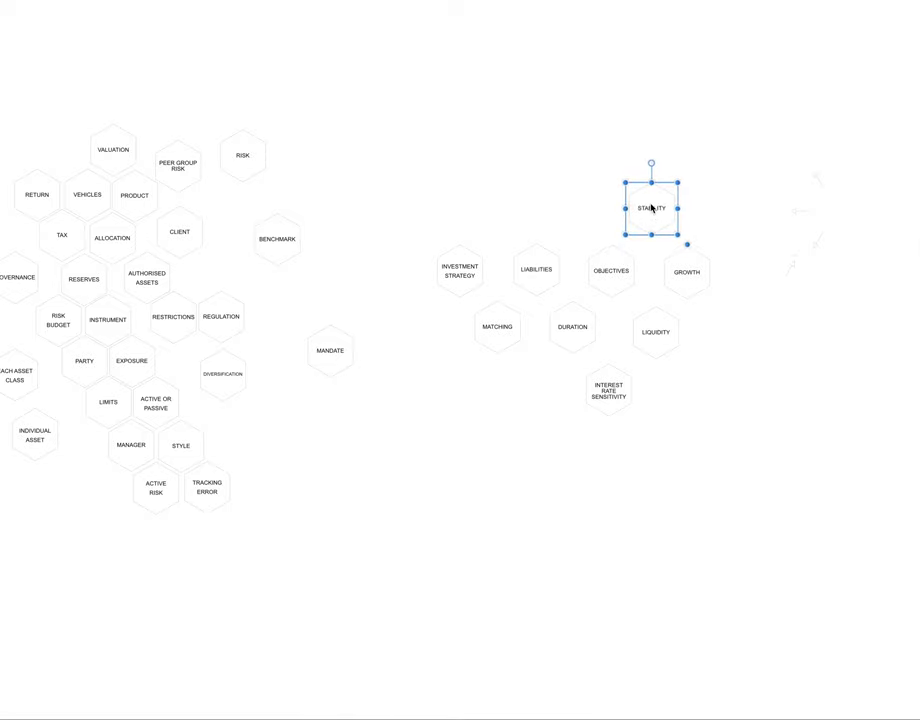
Nudge GROWTH, LIQUIDITY and INTEREST RATE SENSITIVITY into even alignment with their neighbouring hexagons
{"action": "left_click", "coordinate": [687, 275]}
{"action": "left_click_drag", "start_coordinate": [687, 274], "coordinate": [687, 271]}
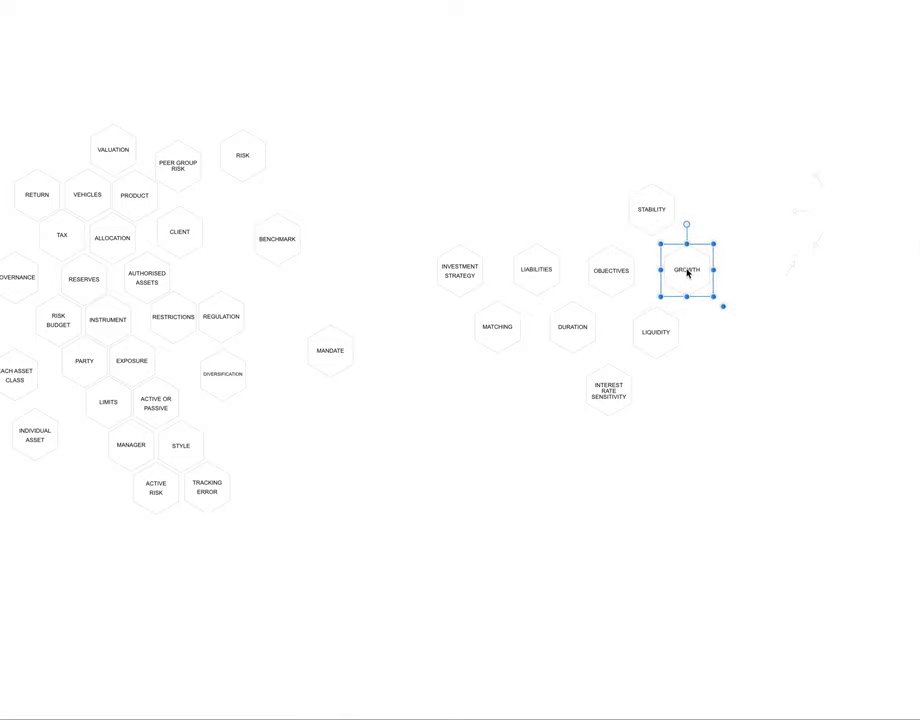
{"action": "left_click", "coordinate": [660, 334]}
{"action": "left_click_drag", "start_coordinate": [660, 333], "coordinate": [660, 328]}
{"action": "left_click", "coordinate": [608, 395]}
{"action": "left_click_drag", "start_coordinate": [608, 395], "coordinate": [613, 393]}
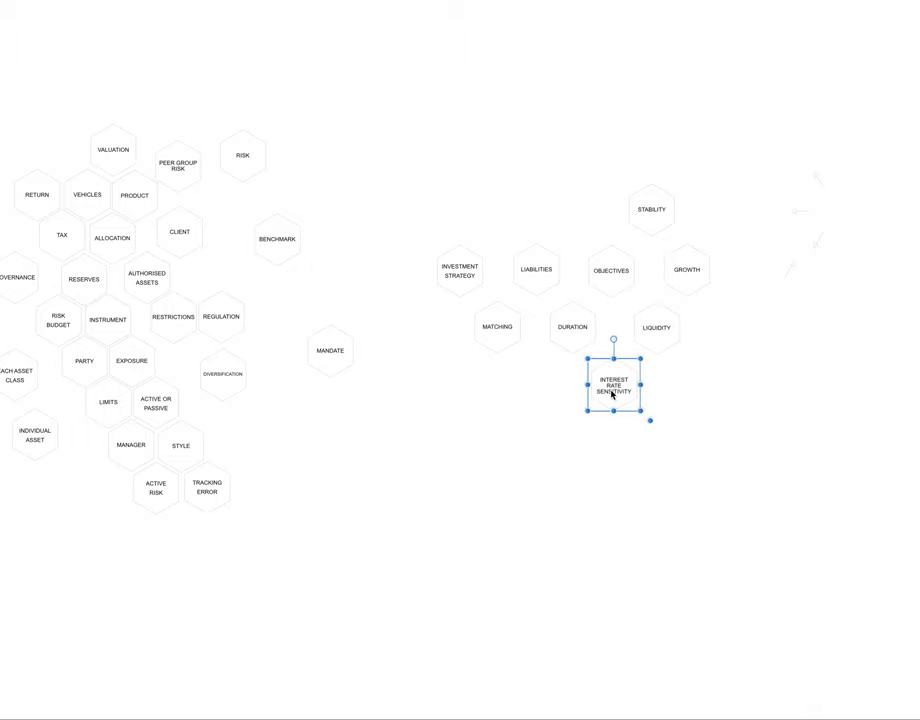
{"action": "left_click", "coordinate": [682, 412]}
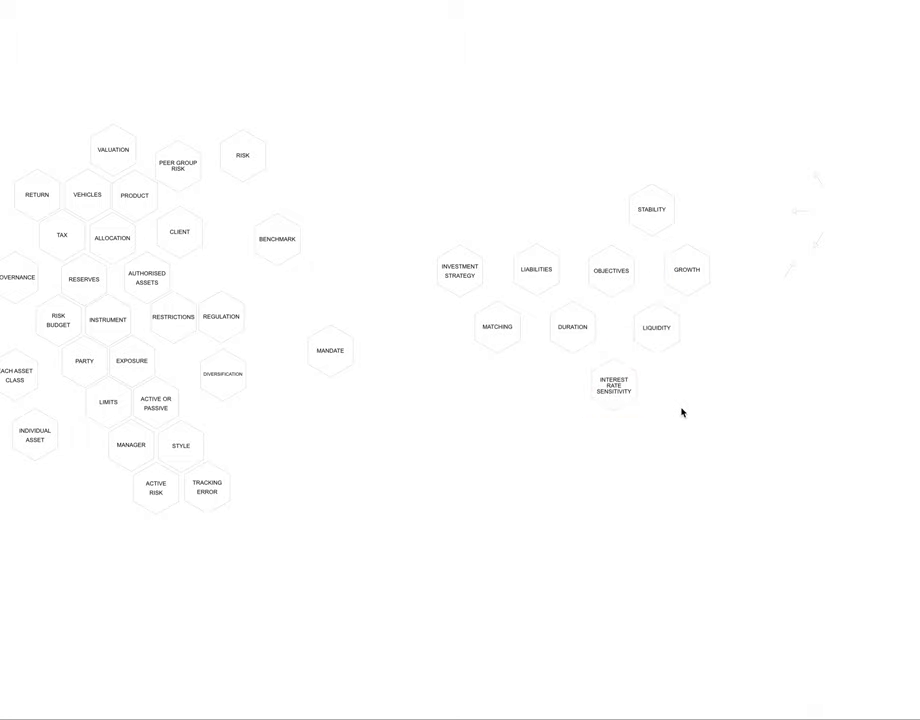
Nudge INTEREST RATE SENSITIVITY into line beneath OBJECTIVES, and add a CURRENCY hexagon to its left
{"action": "left_click", "coordinate": [622, 392]}
{"action": "left_click_drag", "start_coordinate": [617, 392], "coordinate": [615, 391]}
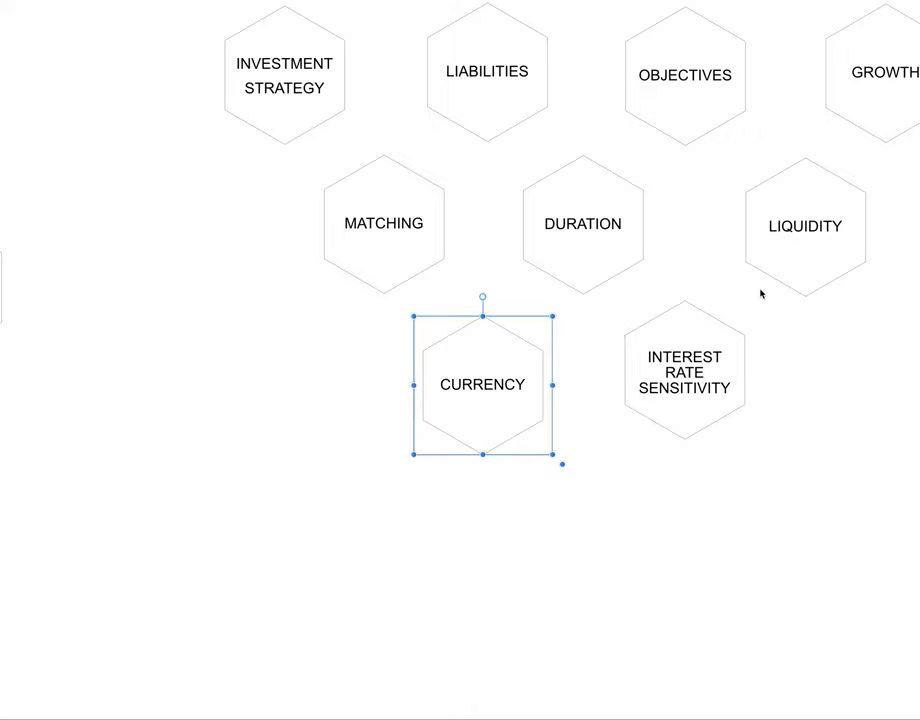
Copy the INTEREST RATE SENSITIVITY hexagon to its right and relabel the copy REINVESTMENT RISK
{"action": "scroll", "coordinate": [745, 371], "scroll_direction": "right", "scroll_amount": 5}
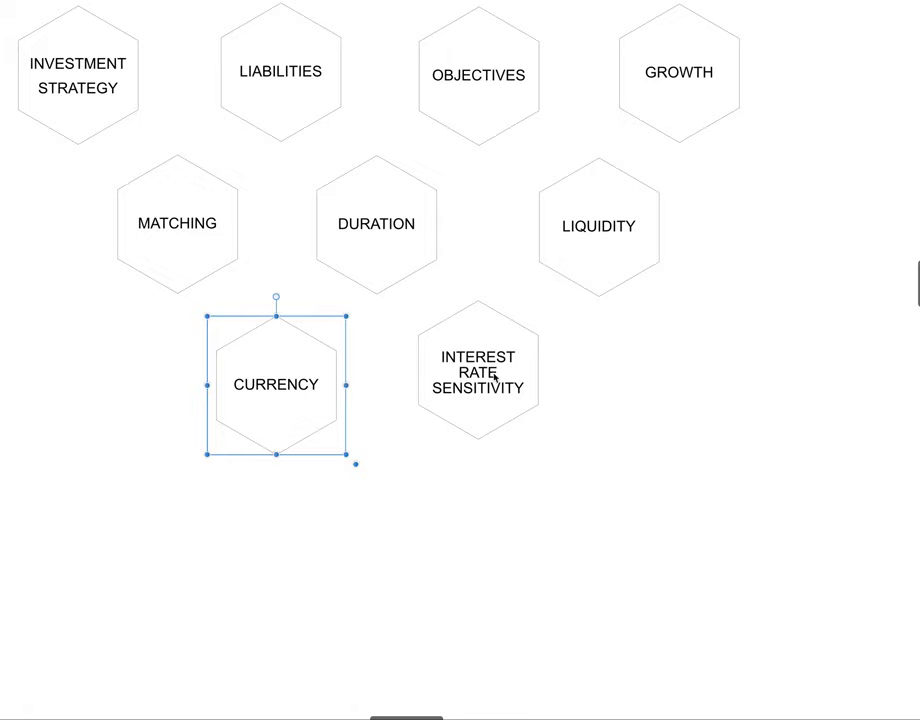
{"action": "left_click", "coordinate": [493, 376]}
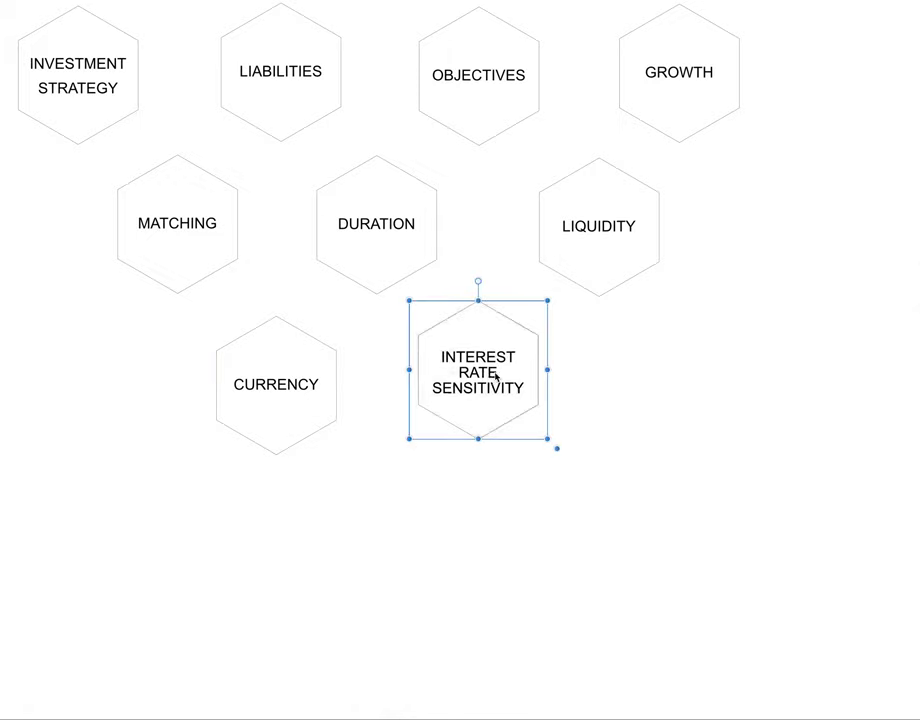
{"action": "left_click_drag", "start_coordinate": [497, 374], "coordinate": [765, 404]}
{"action": "left_click", "coordinate": [664, 364]}
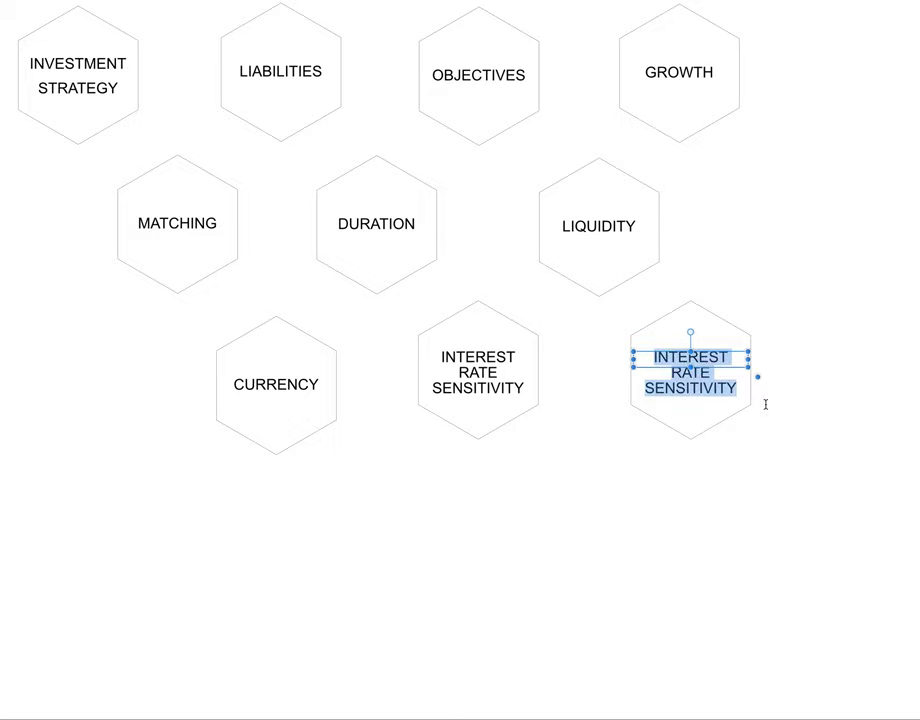
{"action": "type", "text": "REINVES"}
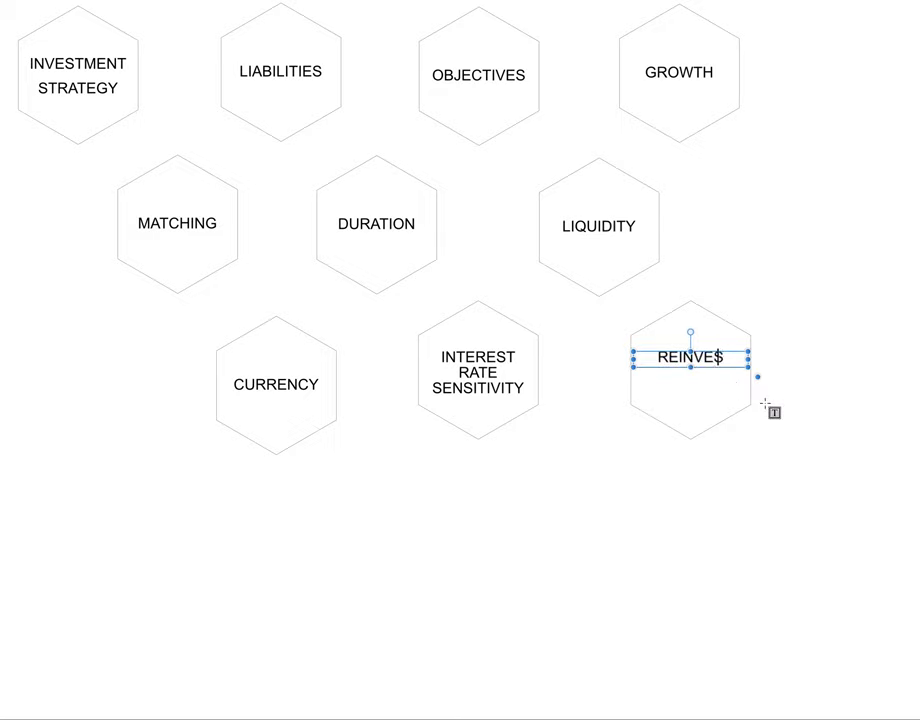
{"action": "type", "text": "TMENT RISK"}
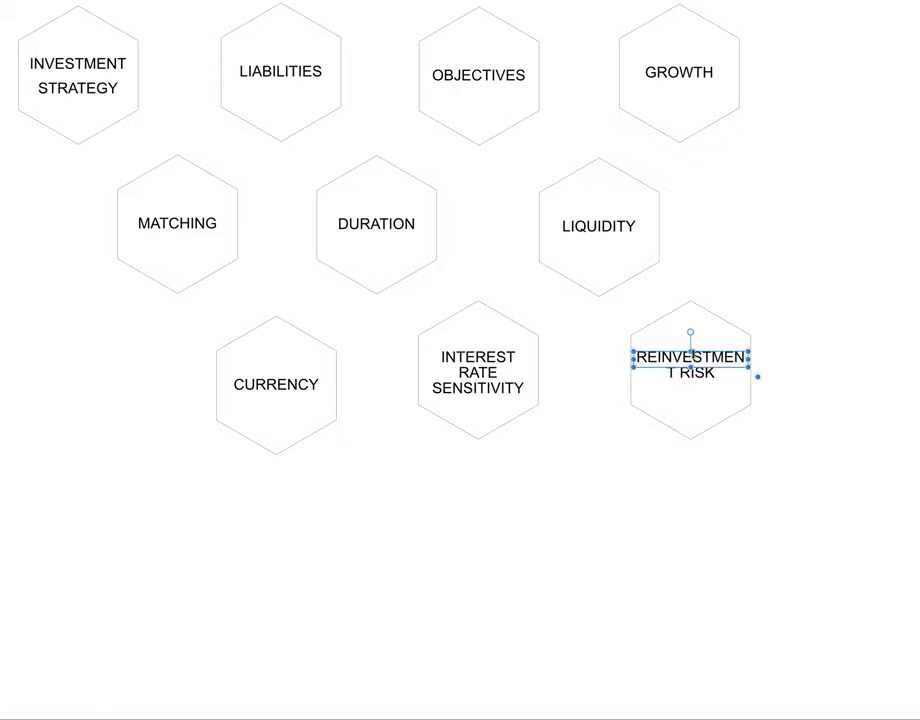
Narrow and shrink the REINVESTMENT RISK label so REINVESTMENT fits on one line, and centre it vertically in the hexagon
{"action": "left_click_drag", "start_coordinate": [757, 376], "coordinate": [750, 376]}
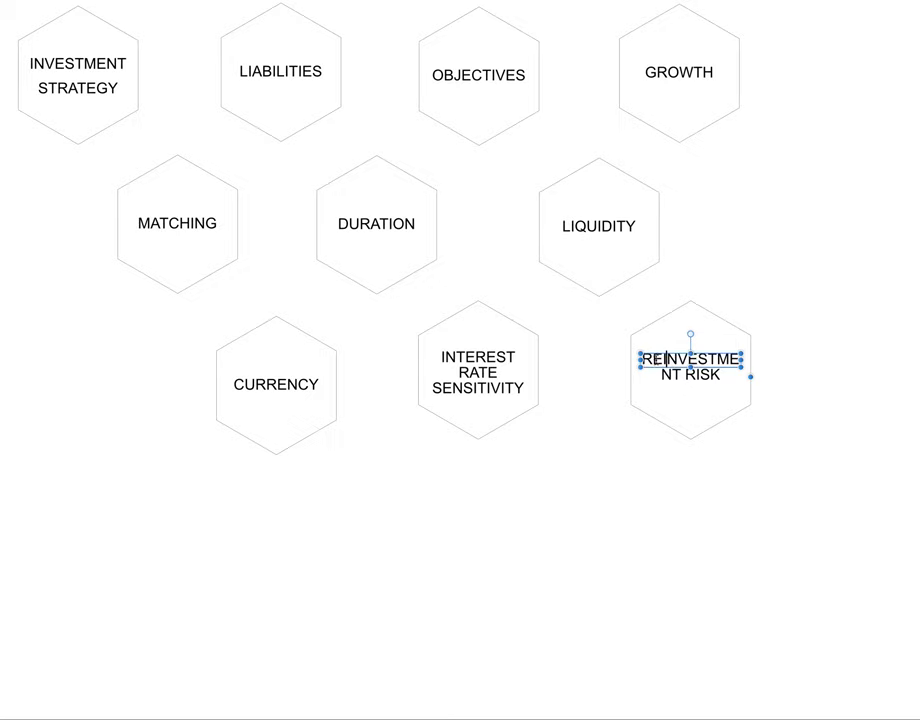
{"action": "left_click_drag", "start_coordinate": [648, 358], "coordinate": [740, 381]}
{"action": "left_click", "coordinate": [708, 363]}
{"action": "key", "text": "ctrl+a"}
{"action": "left_click", "coordinate": [168, 2]}
{"action": "scroll", "coordinate": [170, 8], "scroll_direction": "up", "scroll_amount": 4}
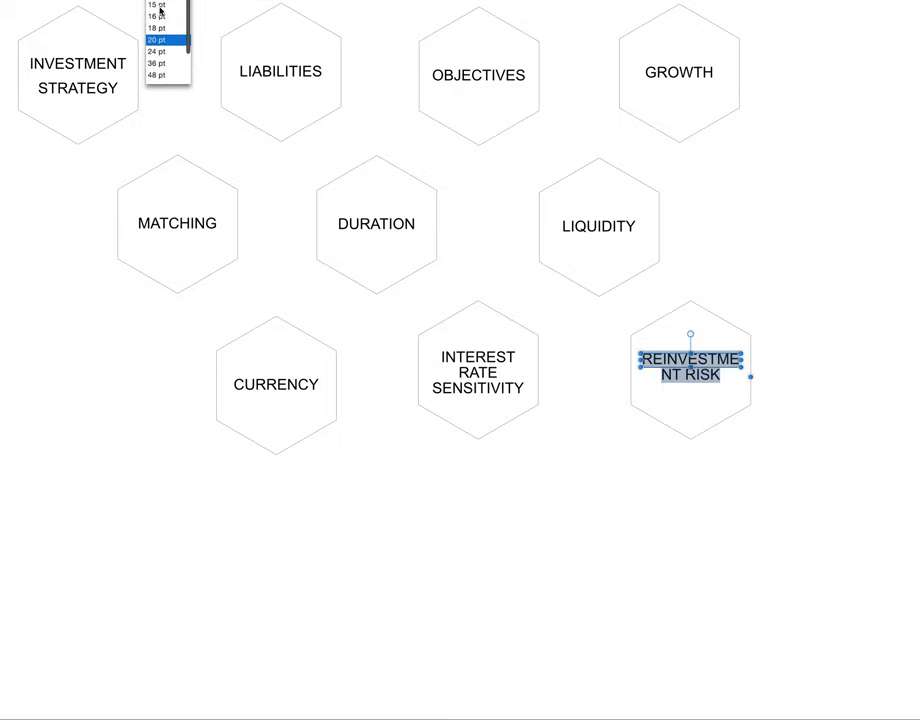
{"action": "left_click", "coordinate": [160, 8]}
{"action": "left_click", "coordinate": [168, 2]}
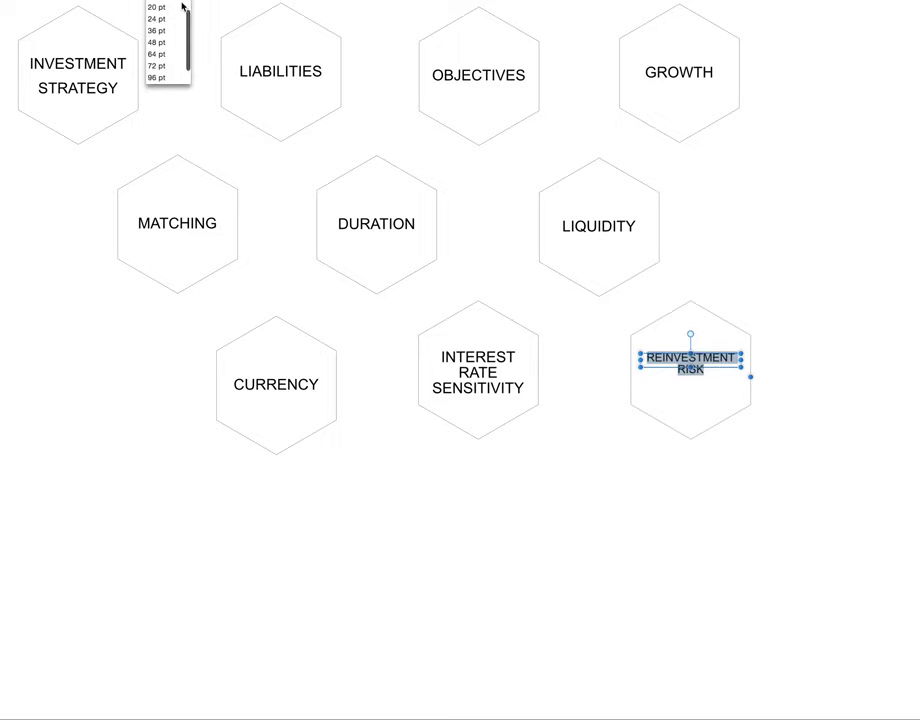
{"action": "left_click", "coordinate": [160, 10]}
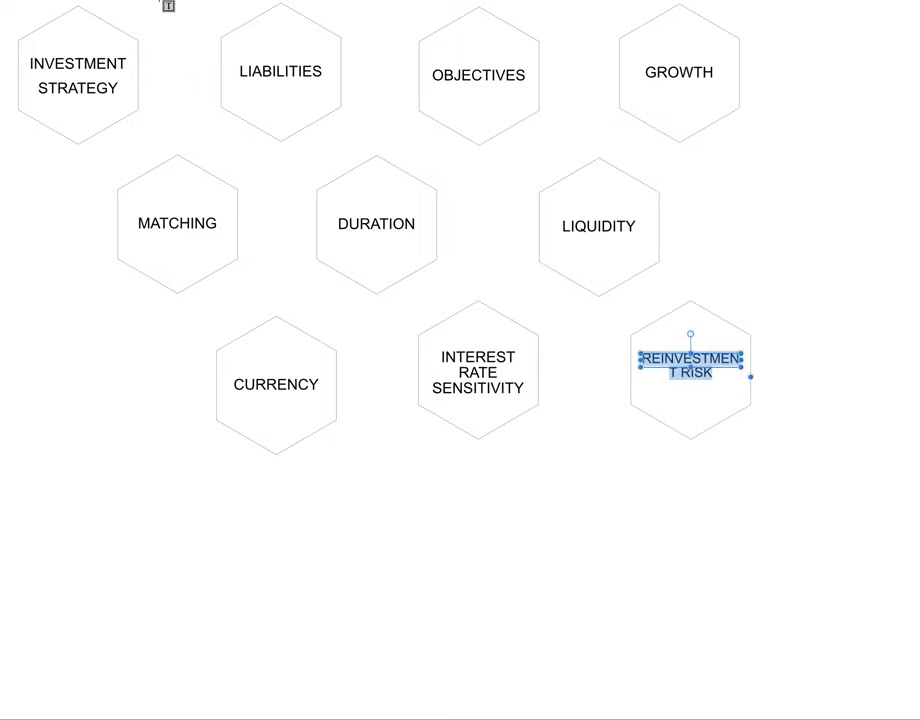
{"action": "left_click", "coordinate": [168, 2]}
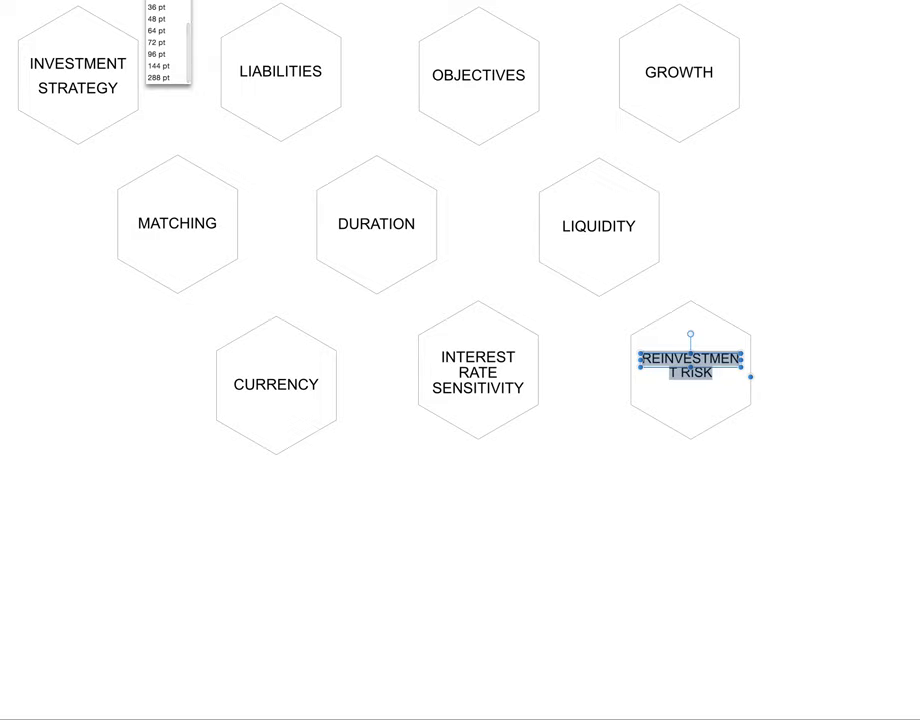
{"action": "scroll", "coordinate": [165, 40], "scroll_direction": "up", "scroll_amount": 2}
{"action": "left_click", "coordinate": [156, 4]}
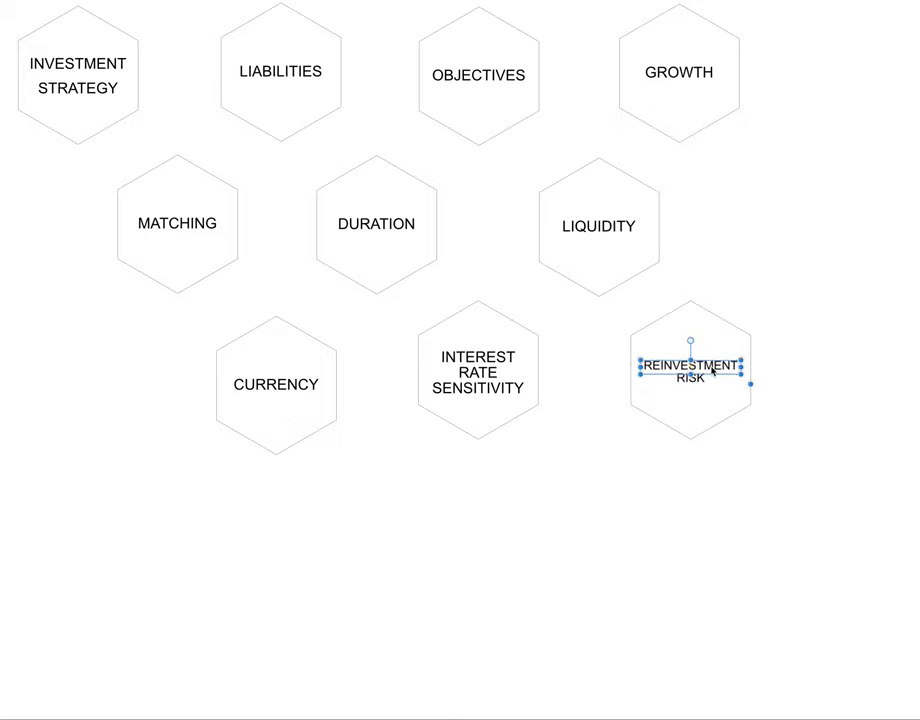
{"action": "left_click", "coordinate": [538, 480]}
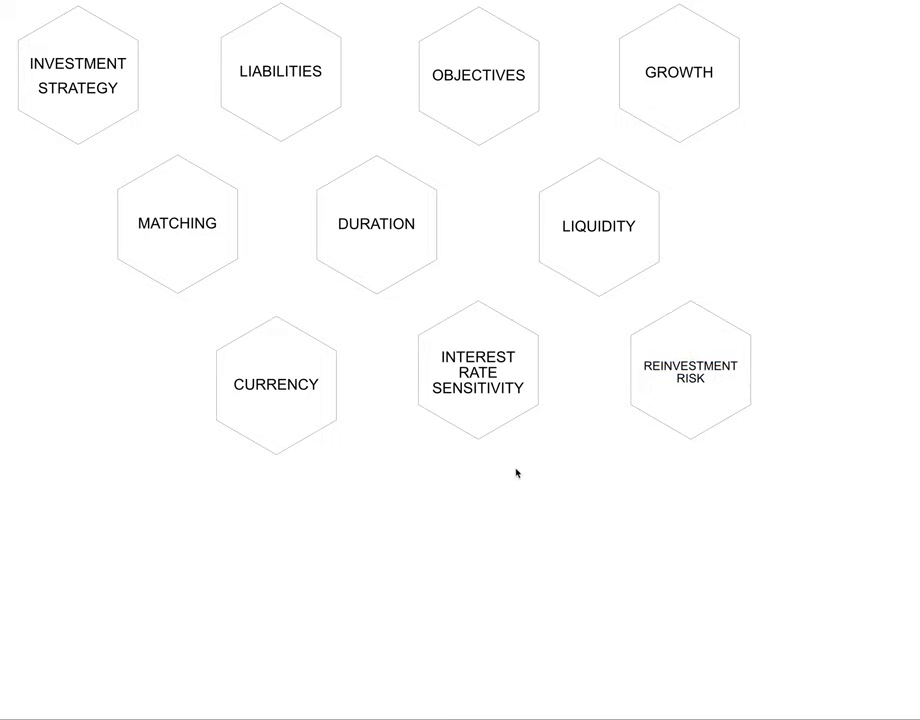
Move REINVESTMENT RISK slightly farther from INTEREST RATE SENSITIVITY, and raise CURRENCY into line with that row
{"action": "left_click_drag", "start_coordinate": [684, 376], "coordinate": [704, 375]}
{"action": "left_click", "coordinate": [612, 485]}
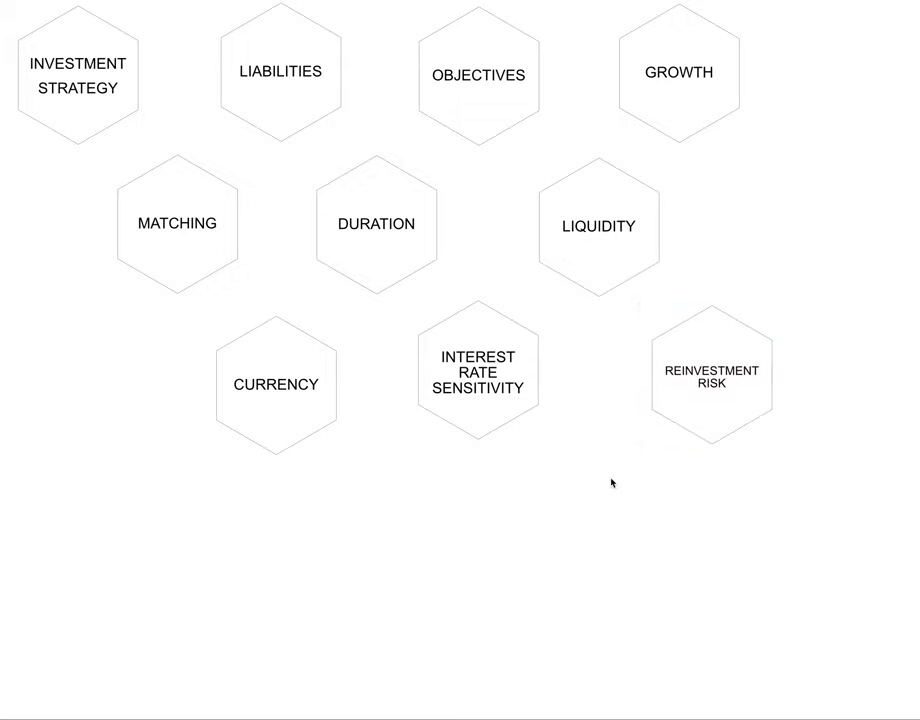
{"action": "scroll", "coordinate": [638, 483], "scroll_direction": "left", "scroll_amount": 5}
{"action": "left_click_drag", "start_coordinate": [486, 393], "coordinate": [480, 383]}
{"action": "left_click", "coordinate": [528, 435]}
Move REGULATION out of the unsorted hexagons to sit below and between CURRENCY and INTEREST RATE SENSITIVITY
{"action": "scroll", "coordinate": [528, 435], "scroll_direction": "right", "scroll_amount": 6}
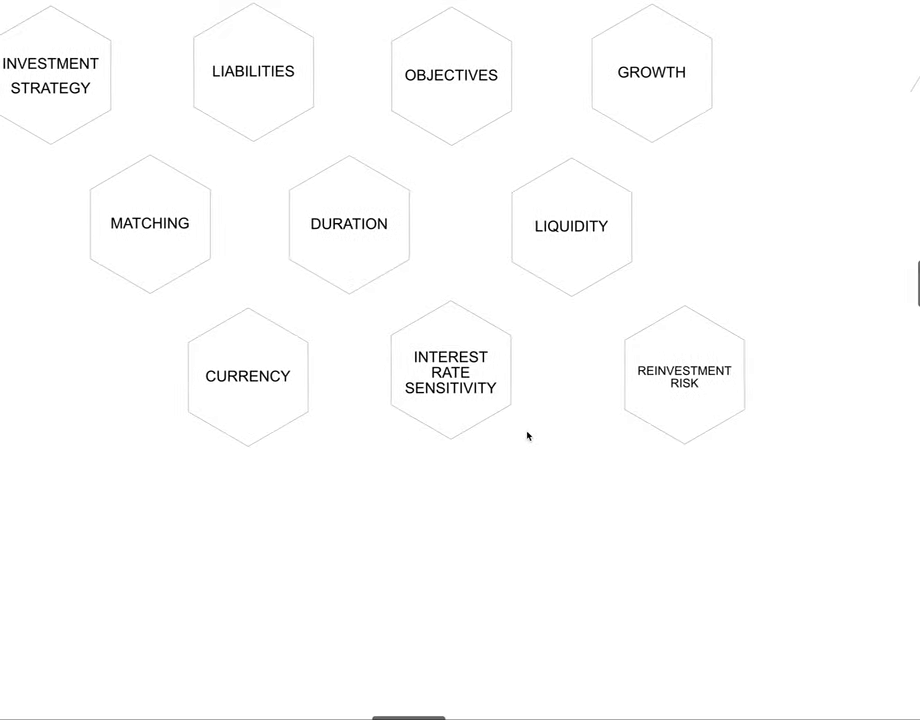
{"action": "scroll", "coordinate": [527, 436], "scroll_direction": "left", "scroll_amount": 5}
{"action": "scroll", "coordinate": [527, 436], "scroll_direction": "left", "scroll_amount": 2}
{"action": "scroll", "coordinate": [527, 436], "scroll_direction": "down", "scroll_amount": 5}
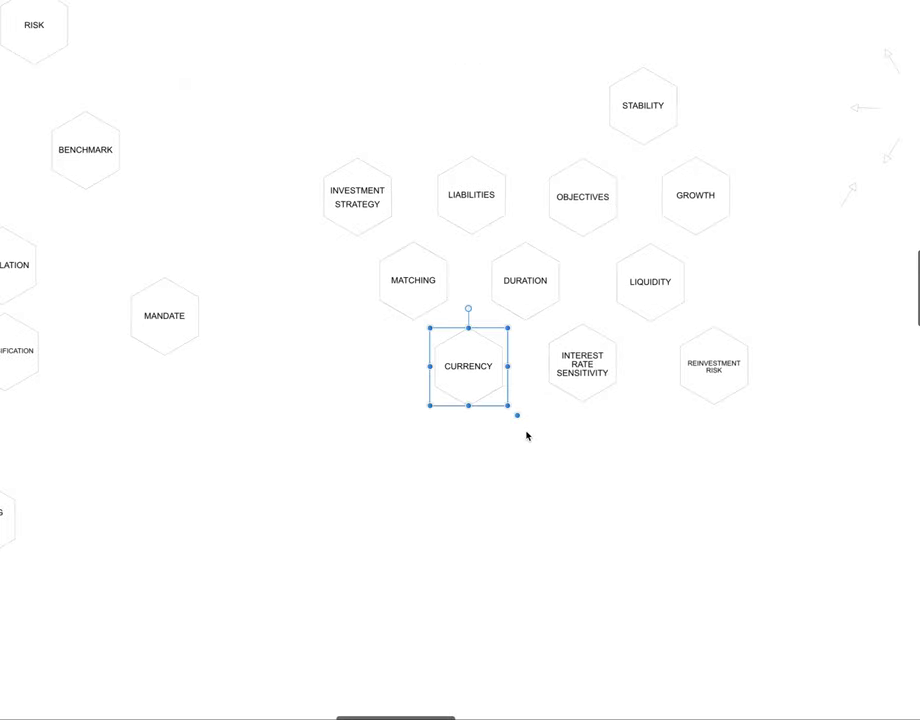
{"action": "scroll", "coordinate": [561, 386], "scroll_direction": "left", "scroll_amount": 3}
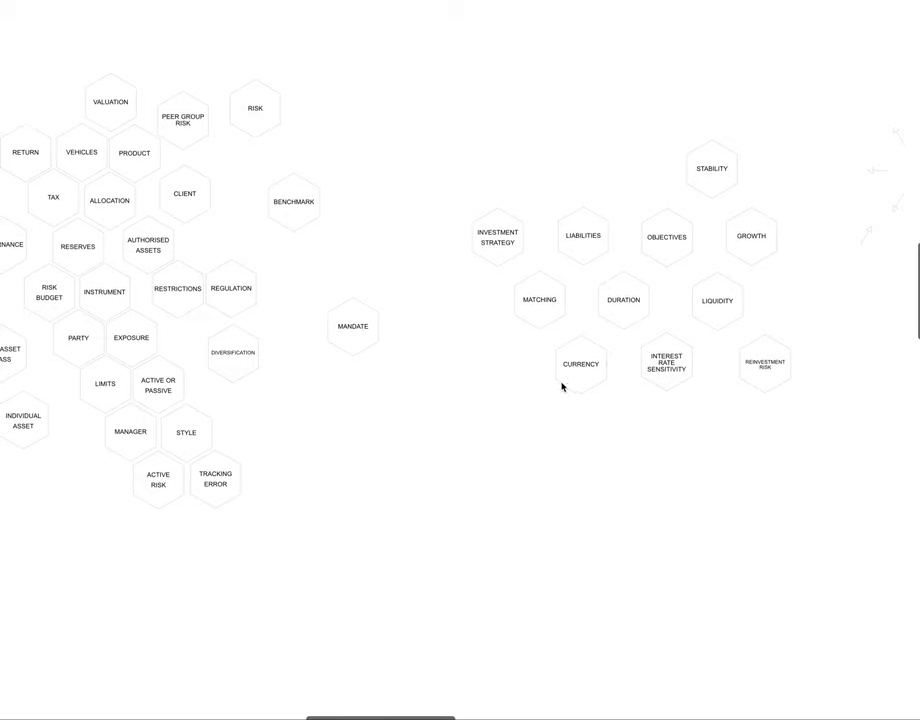
{"action": "scroll", "coordinate": [444, 343], "scroll_direction": "left", "scroll_amount": 2}
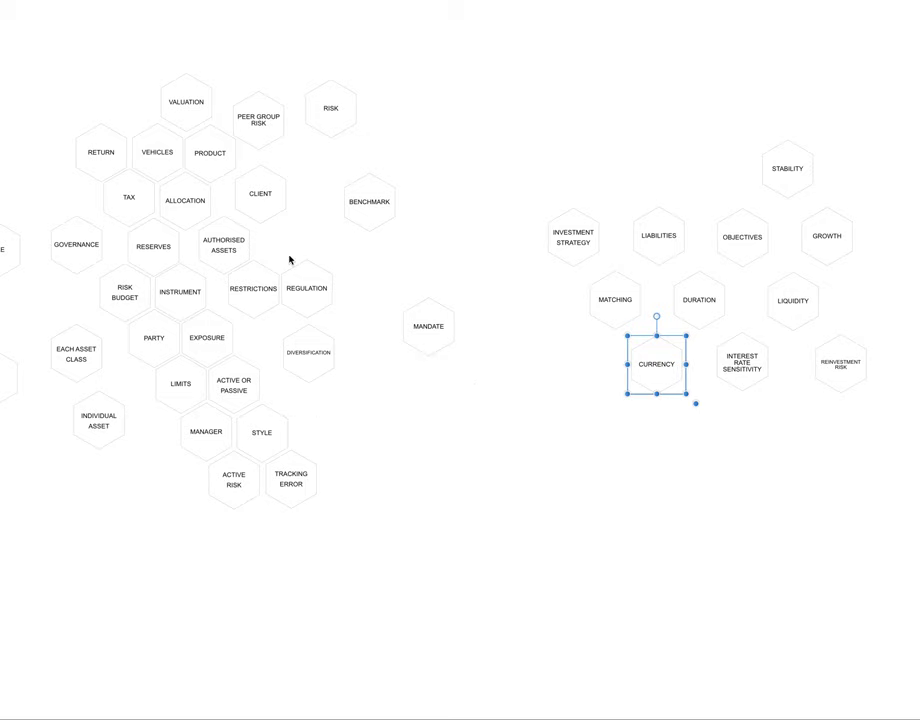
{"action": "left_click_drag", "start_coordinate": [312, 288], "coordinate": [697, 433]}
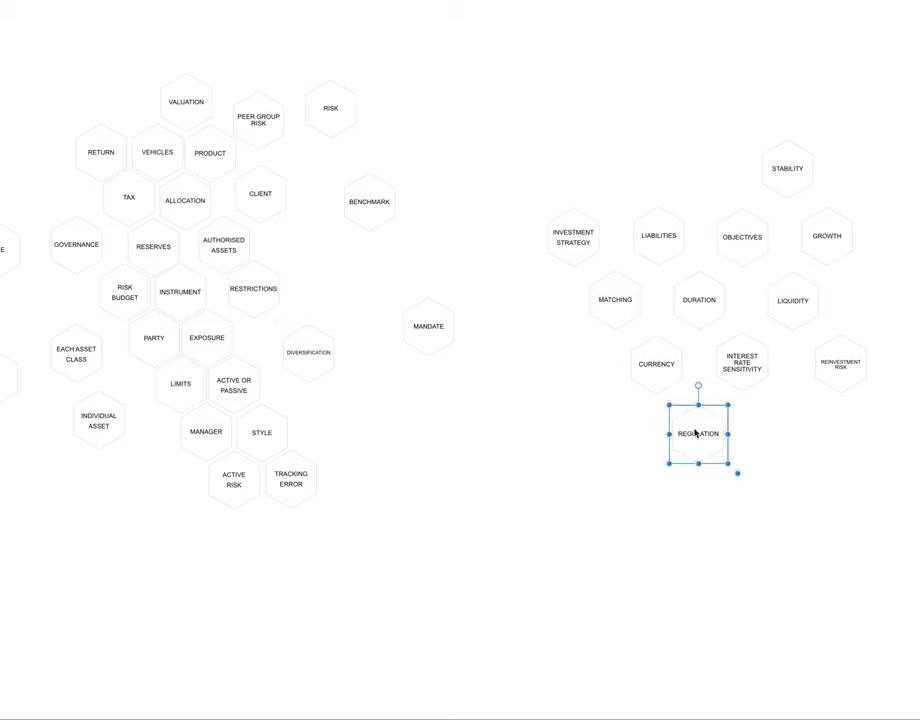
{"action": "left_click", "coordinate": [768, 450]}
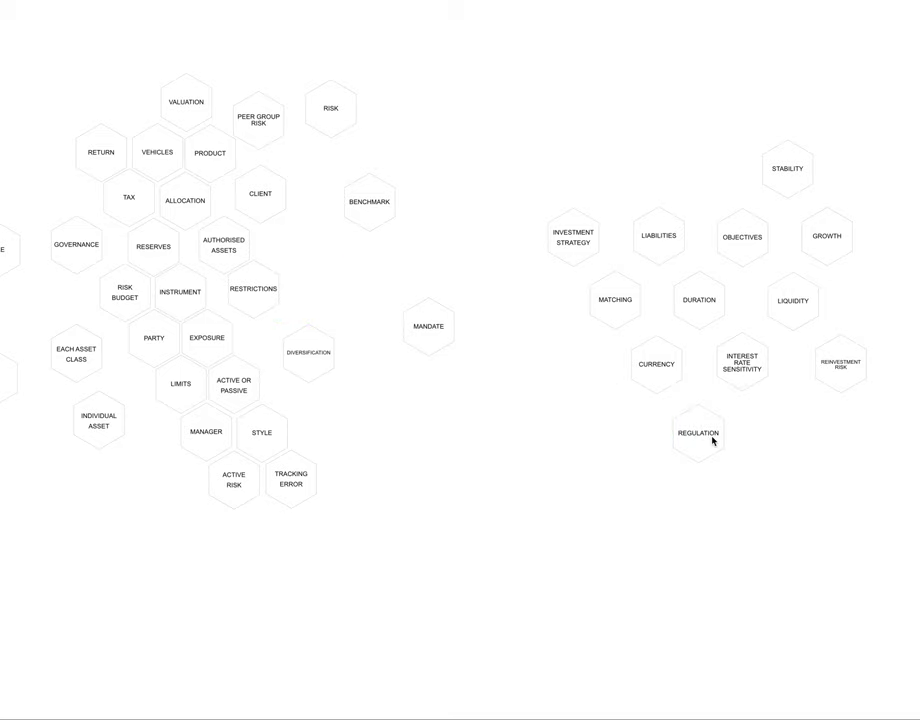
Set MANDATE aside below INDIVIDUAL ASSET, and place ALLOCATION to the left of MATCHING beneath INVESTMENT STRATEGY
{"action": "scroll", "coordinate": [725, 436], "scroll_direction": "left", "scroll_amount": 3}
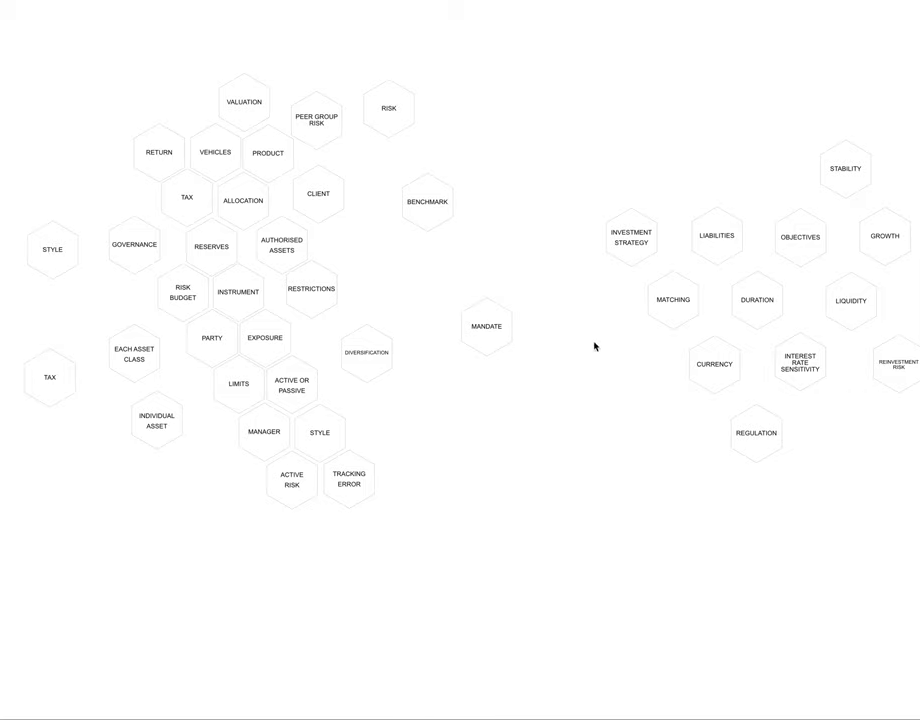
{"action": "left_click_drag", "start_coordinate": [491, 338], "coordinate": [96, 521]}
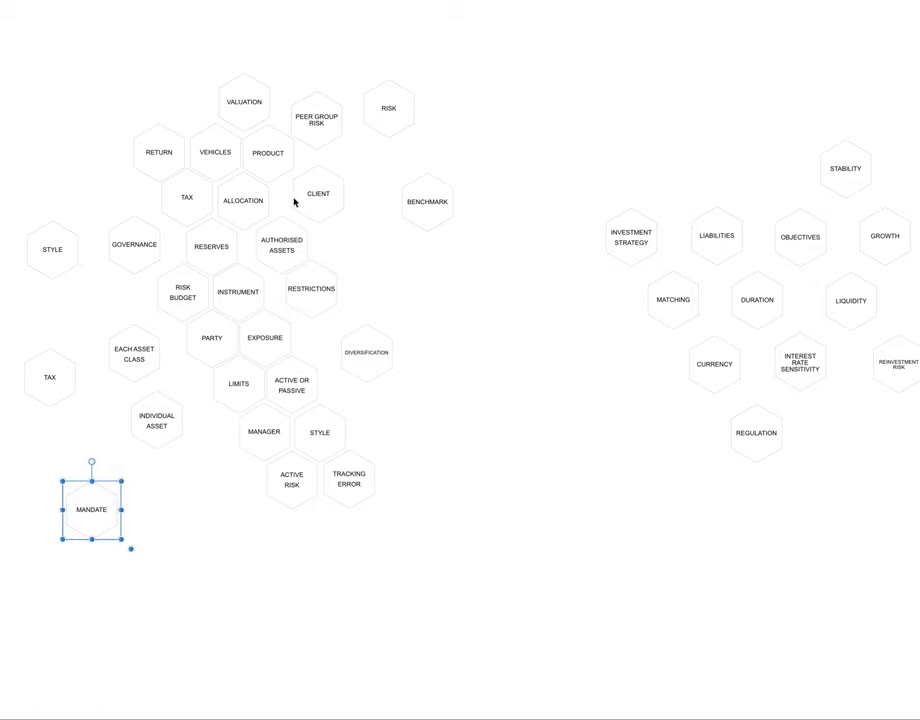
{"action": "left_click", "coordinate": [247, 205]}
{"action": "left_click_drag", "start_coordinate": [240, 202], "coordinate": [549, 238]}
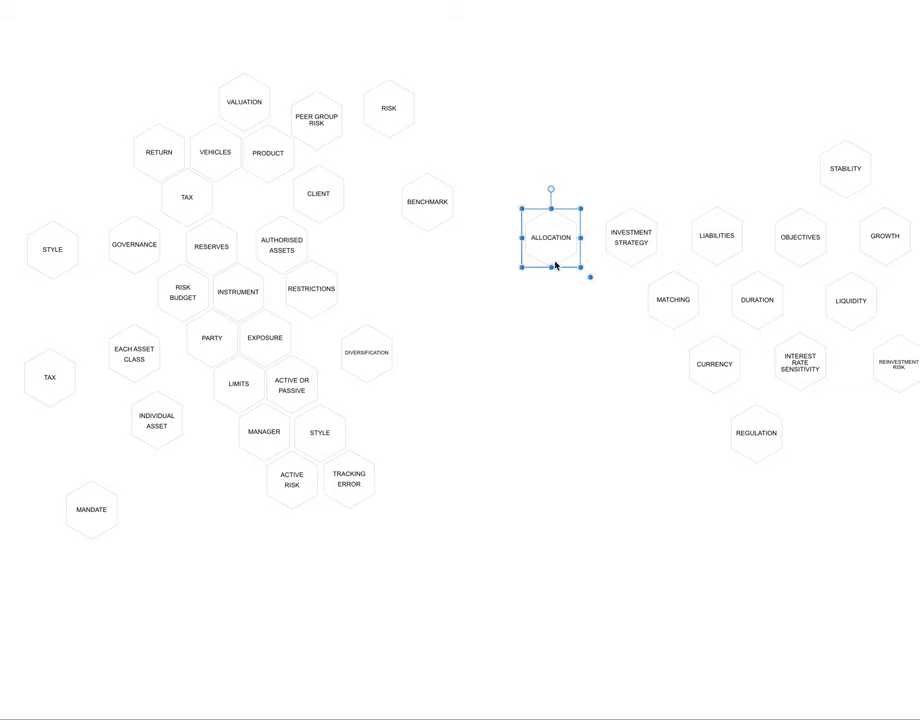
{"action": "left_click_drag", "start_coordinate": [549, 241], "coordinate": [593, 305]}
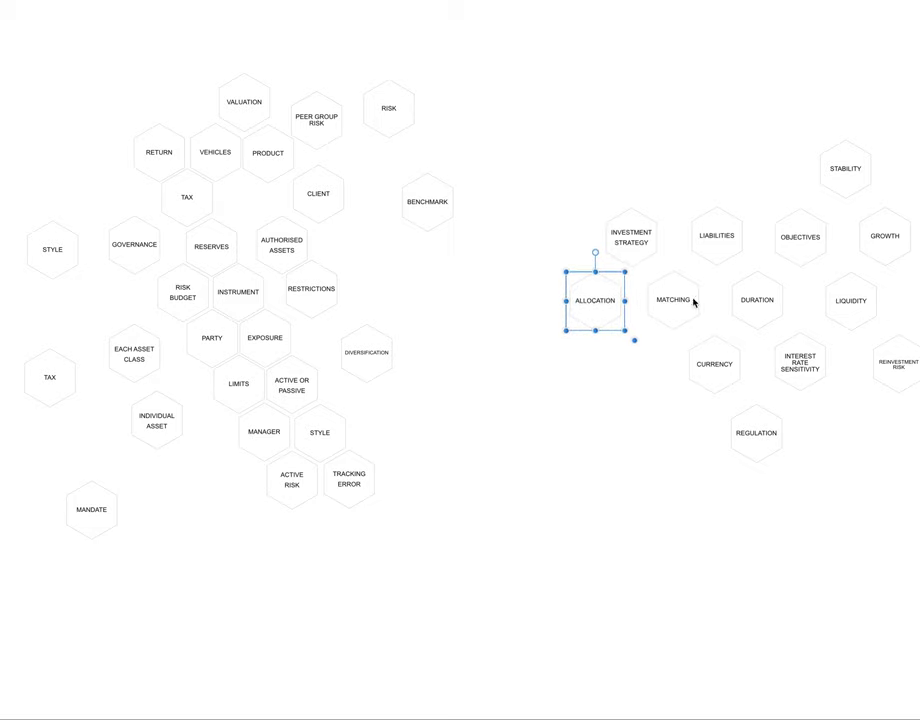
Place REGULATION to the left of ALLOCATION, with RESTRICTIONS and AUTHORISED ASSETS side by side in the row beneath
{"action": "left_click", "coordinate": [280, 244]}
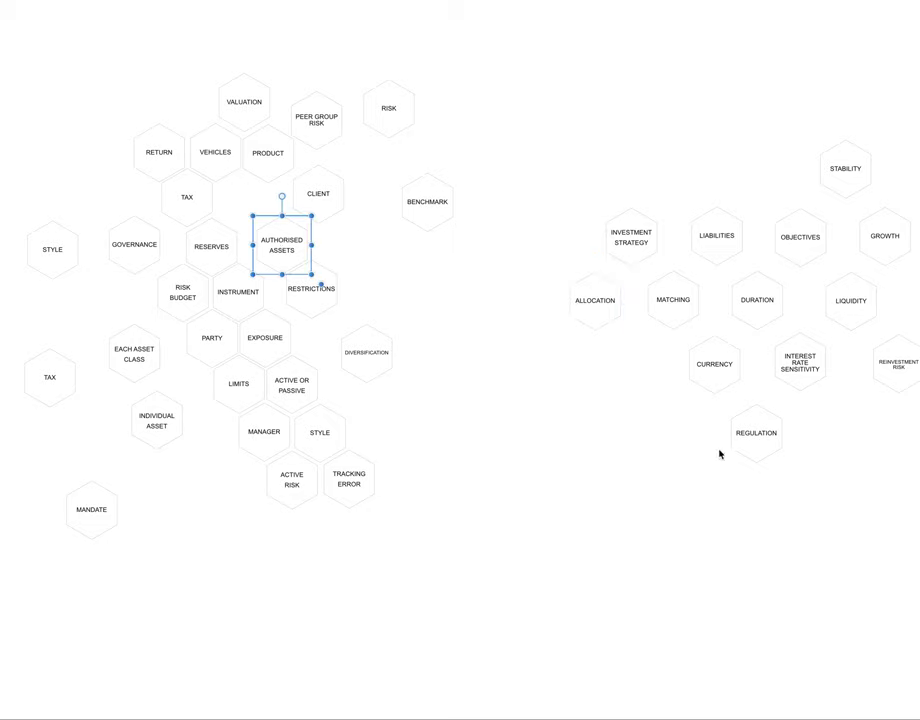
{"action": "left_click_drag", "start_coordinate": [757, 438], "coordinate": [528, 305]}
{"action": "left_click_drag", "start_coordinate": [276, 246], "coordinate": [546, 369]}
{"action": "left_click_drag", "start_coordinate": [305, 292], "coordinate": [471, 366]}
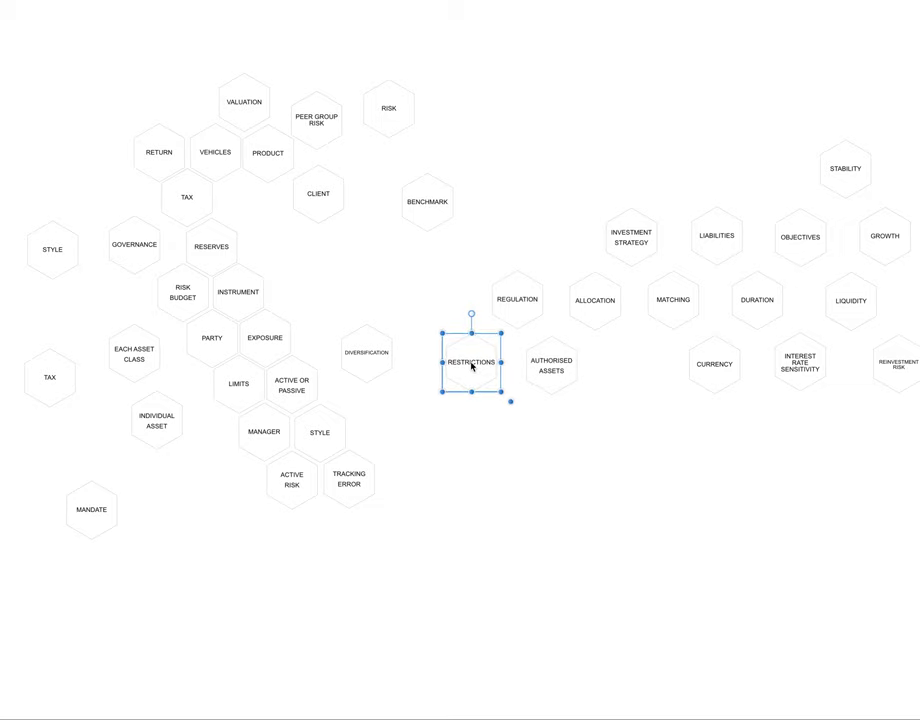
Place DIVERSIFICATION below and between RESTRICTIONS and AUTHORISED ASSETS, and RESERVES to the left of REGULATION
{"action": "left_click", "coordinate": [337, 354]}
{"action": "left_click_drag", "start_coordinate": [367, 360], "coordinate": [513, 433]}
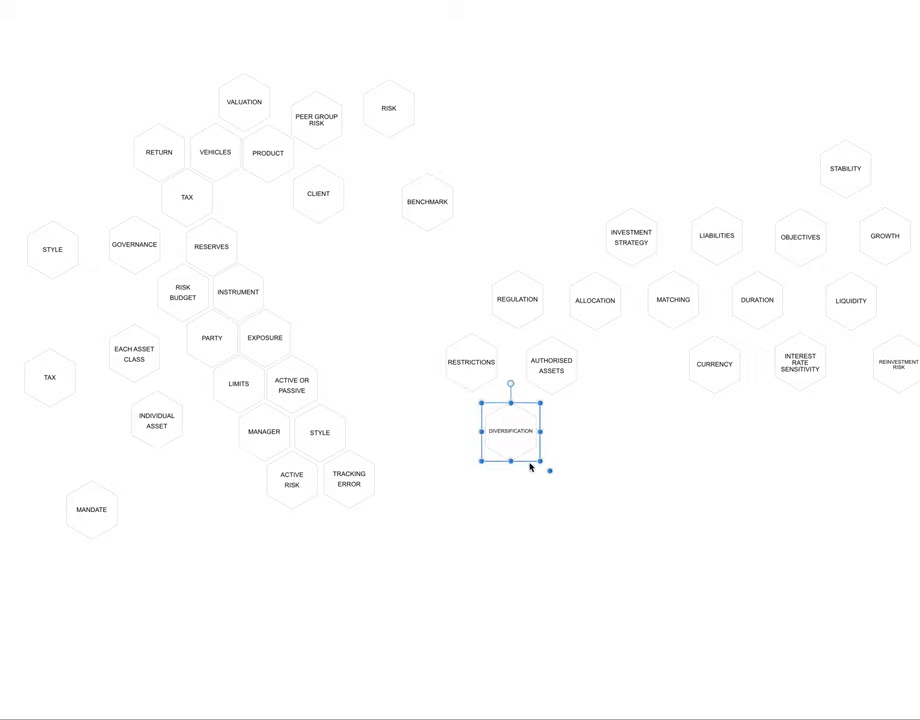
{"action": "scroll", "coordinate": [517, 497], "scroll_direction": "left", "scroll_amount": 2}
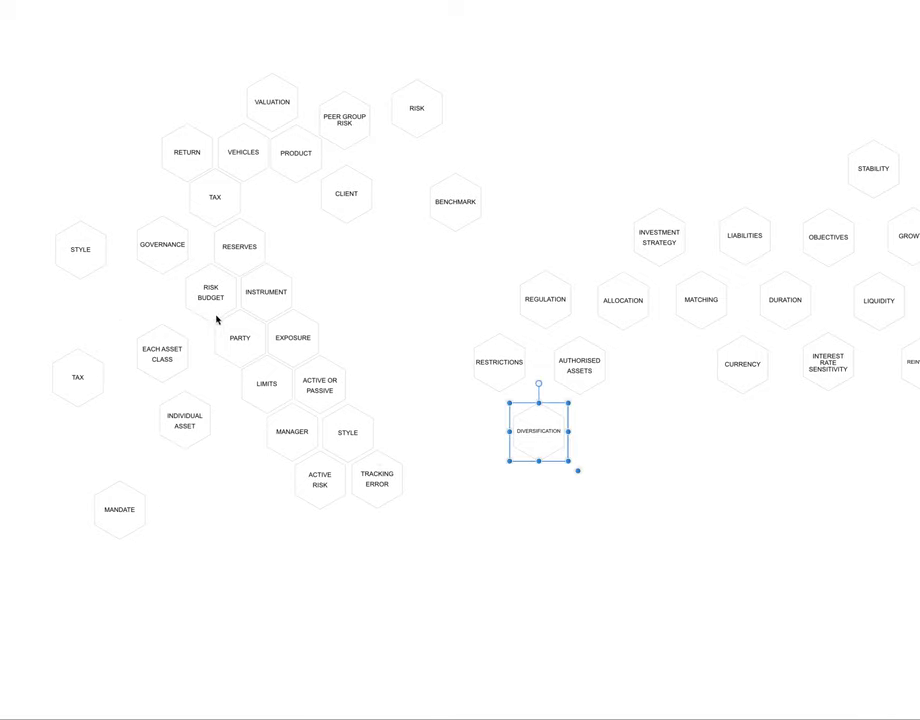
{"action": "left_click_drag", "start_coordinate": [238, 251], "coordinate": [461, 304]}
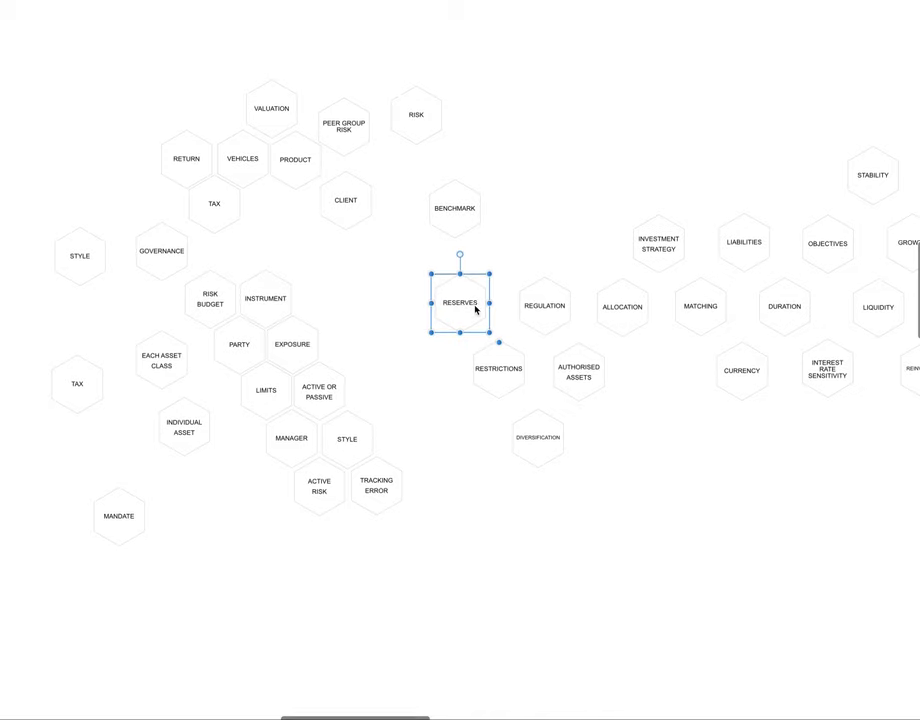
{"action": "left_click_drag", "start_coordinate": [474, 310], "coordinate": [476, 312]}
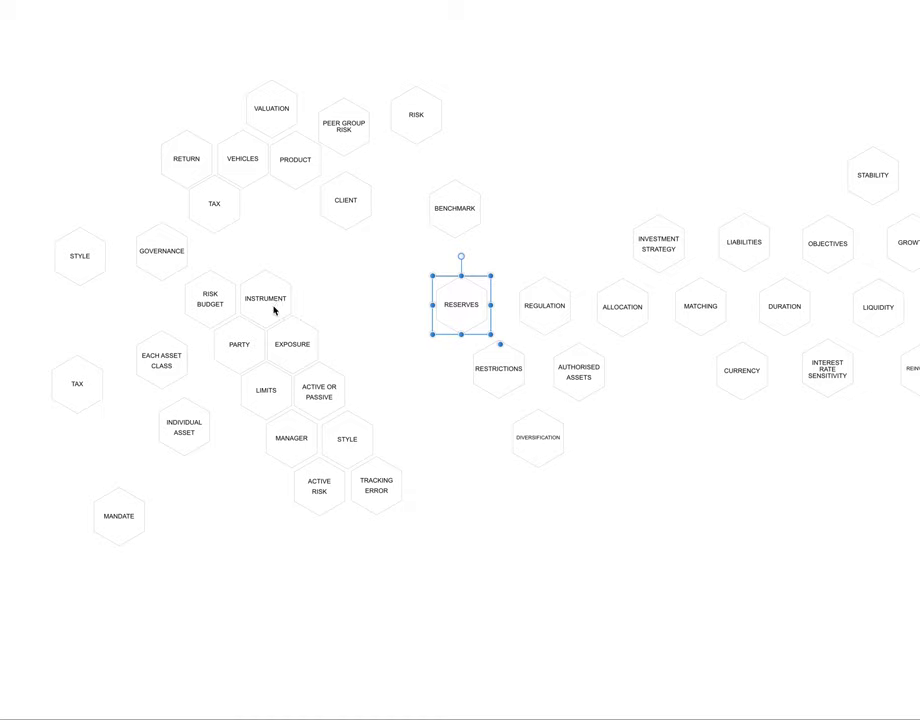
Place ACTIVE OR PASSIVE to the right of DIVERSIFICATION, with ACTIVE RISK and TRACKING ERROR side by side beneath it
{"action": "left_click", "coordinate": [325, 405]}
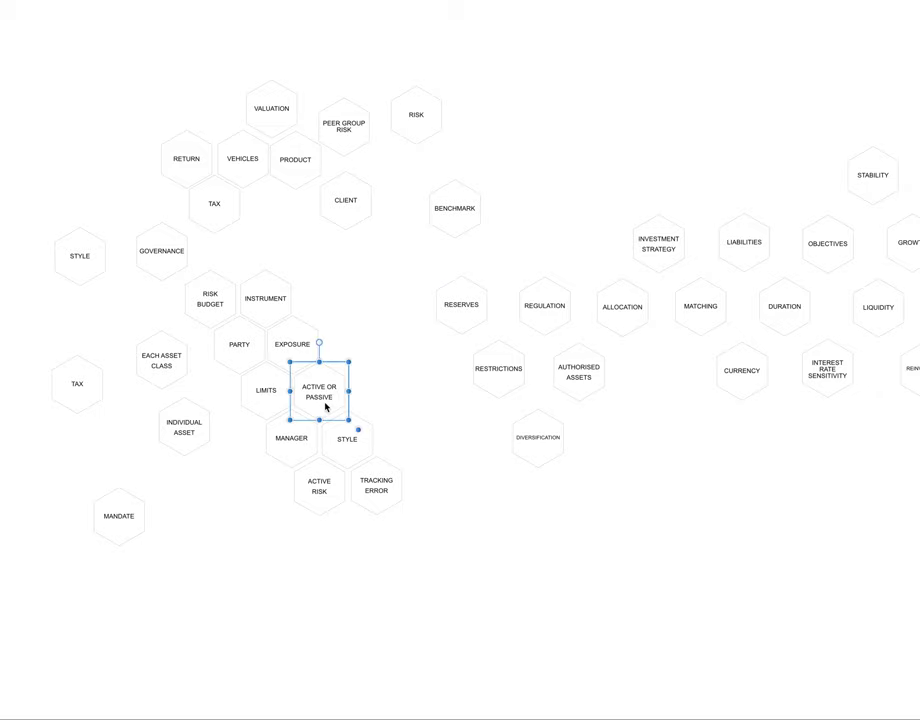
{"action": "left_click_drag", "start_coordinate": [319, 394], "coordinate": [615, 442]}
{"action": "left_click_drag", "start_coordinate": [372, 487], "coordinate": [652, 500]}
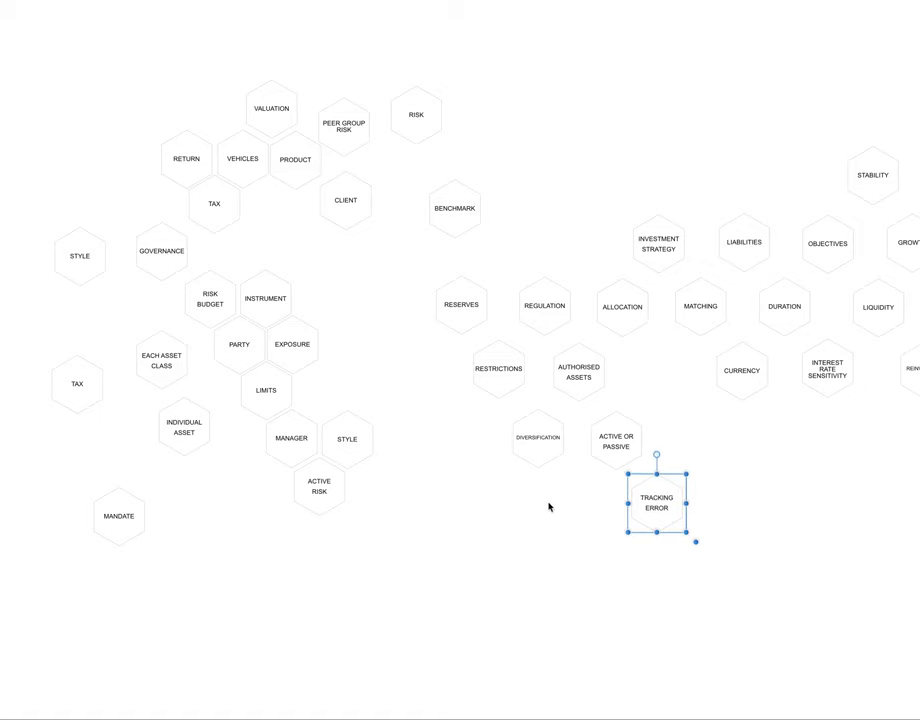
{"action": "left_click", "coordinate": [420, 500]}
{"action": "left_click", "coordinate": [315, 494]}
{"action": "left_click_drag", "start_coordinate": [315, 494], "coordinate": [572, 507]}
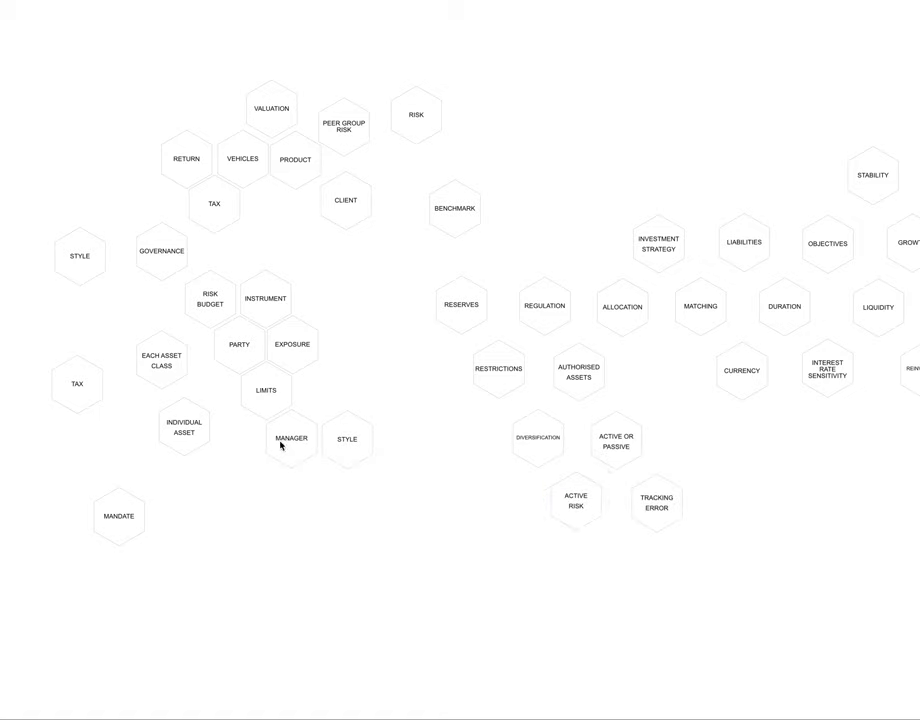
Move the STYLE hexagon beside MANAGER to the left of ACTIVE RISK, MANAGER below them, and LIMITS to the left of DIVERSIFICATION
{"action": "left_click_drag", "start_coordinate": [290, 437], "coordinate": [534, 563]}
{"action": "left_click_drag", "start_coordinate": [348, 437], "coordinate": [502, 501]}
{"action": "left_click", "coordinate": [548, 572]}
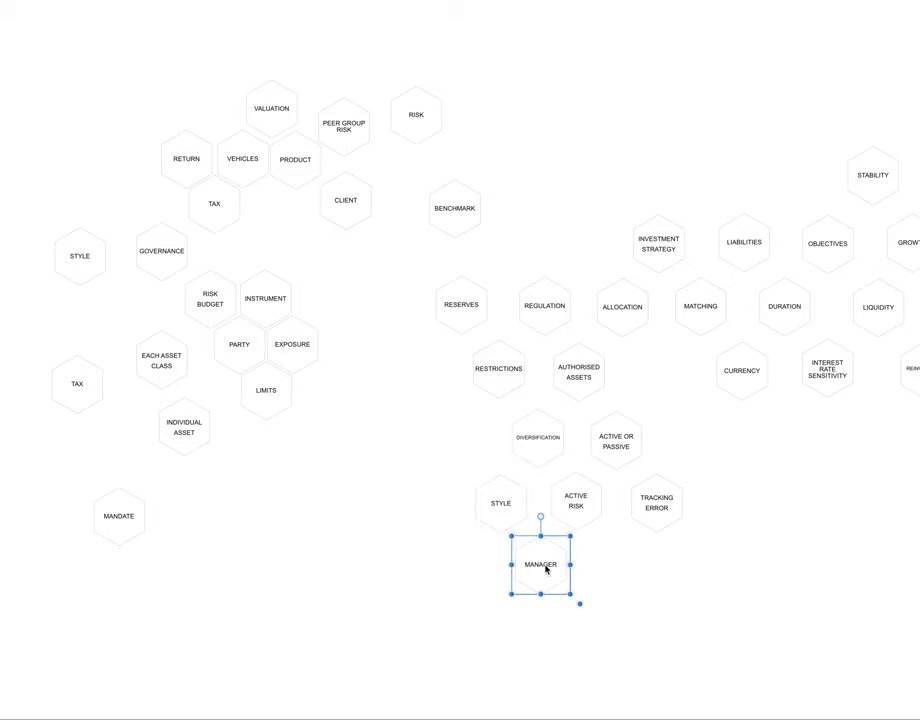
{"action": "left_click_drag", "start_coordinate": [265, 396], "coordinate": [461, 438]}
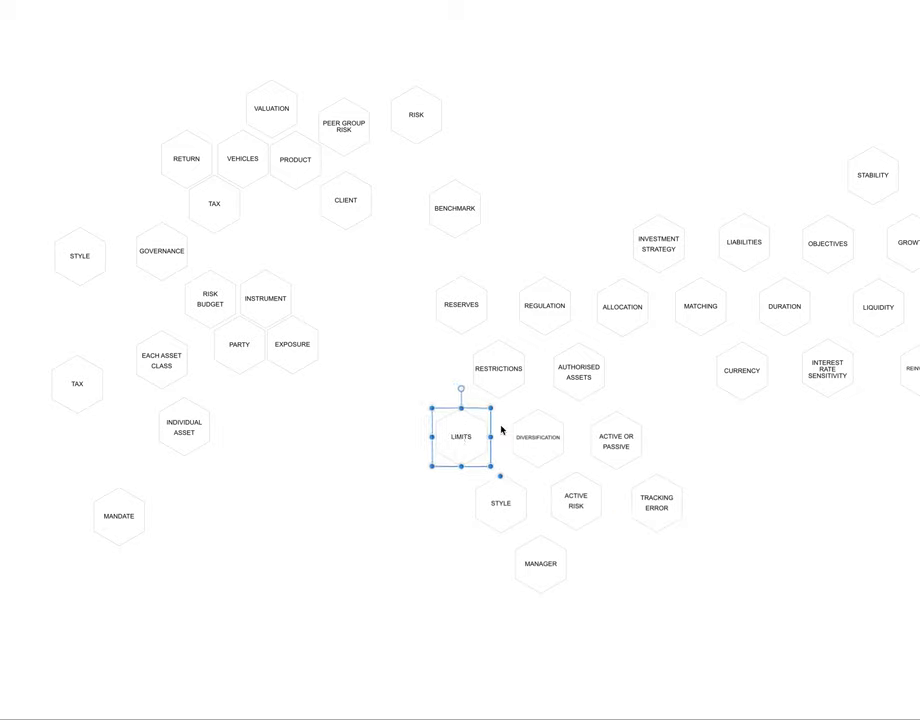
Place EXPOSURE and PRODUCT to the left of LIMITS, and INDIVIDUAL ASSET and INSTRUMENT to the left of STYLE in the row beneath
{"action": "left_click_drag", "start_coordinate": [193, 442], "coordinate": [419, 505]}
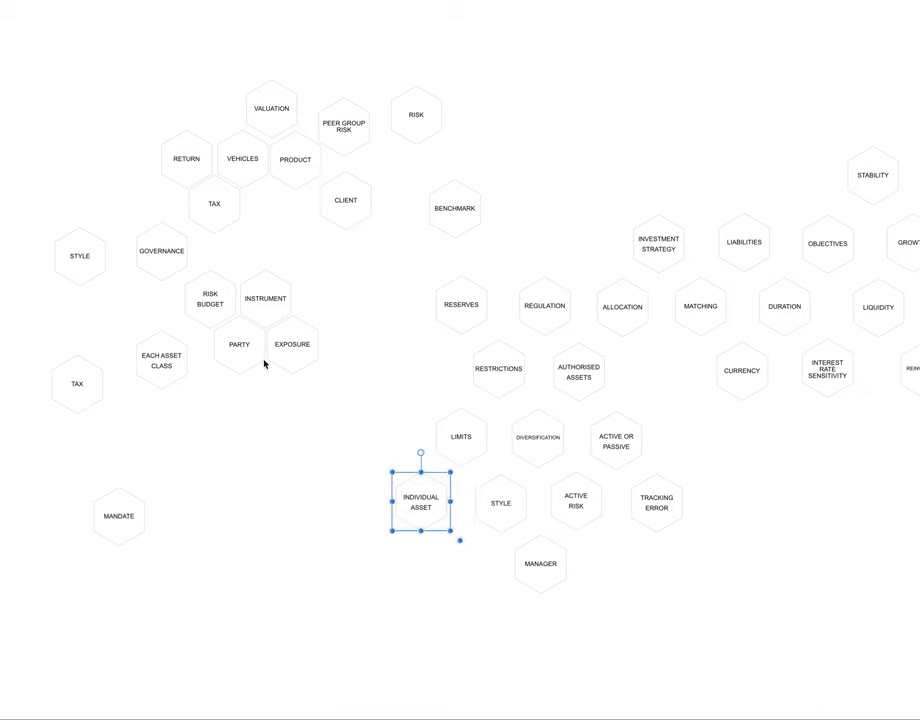
{"action": "left_click", "coordinate": [288, 352]}
{"action": "left_click_drag", "start_coordinate": [288, 352], "coordinate": [379, 441]}
{"action": "left_click_drag", "start_coordinate": [283, 314], "coordinate": [337, 504]}
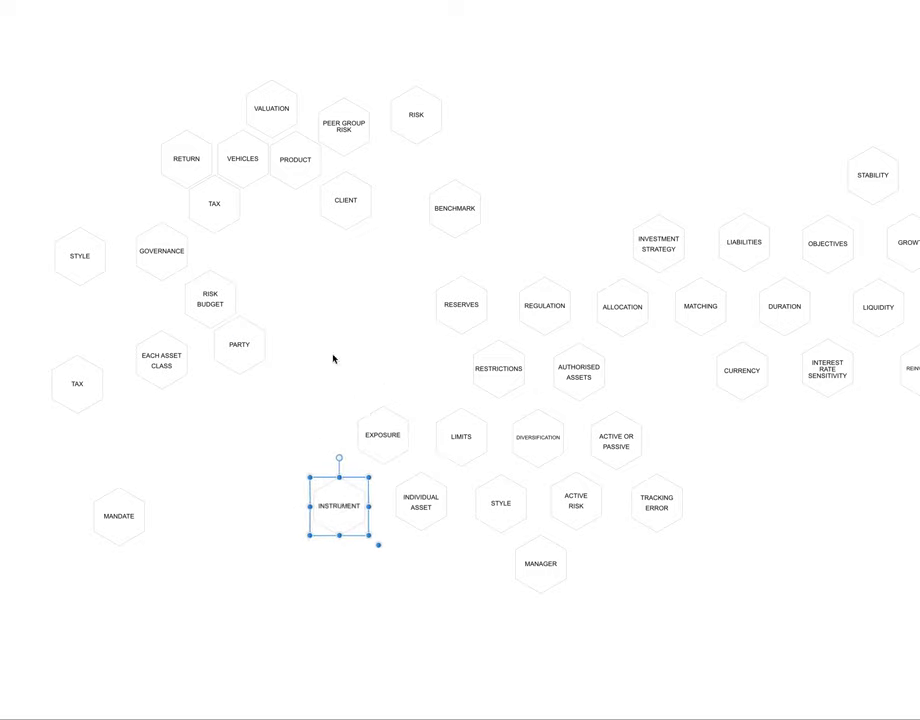
{"action": "left_click_drag", "start_coordinate": [300, 160], "coordinate": [292, 439]}
{"action": "mouse_move", "coordinate": [377, 446]}
{"action": "left_mouse_down"}
{"action": "mouse_move", "coordinate": [390, 444]}
{"action": "mouse_move", "coordinate": [382, 446]}
{"action": "left_mouse_up"}
Put EACH ASSET CLASS between INSTRUMENT and STYLE, with INDIVIDUAL ASSET in the row beneath, between INSTRUMENT and EACH ASSET CLASS
{"action": "left_click_drag", "start_coordinate": [166, 362], "coordinate": [428, 380]}
{"action": "left_click_drag", "start_coordinate": [423, 502], "coordinate": [423, 513]}
{"action": "left_click_drag", "start_coordinate": [421, 578], "coordinate": [419, 600]}
{"action": "left_click_drag", "start_coordinate": [421, 382], "coordinate": [415, 491]}
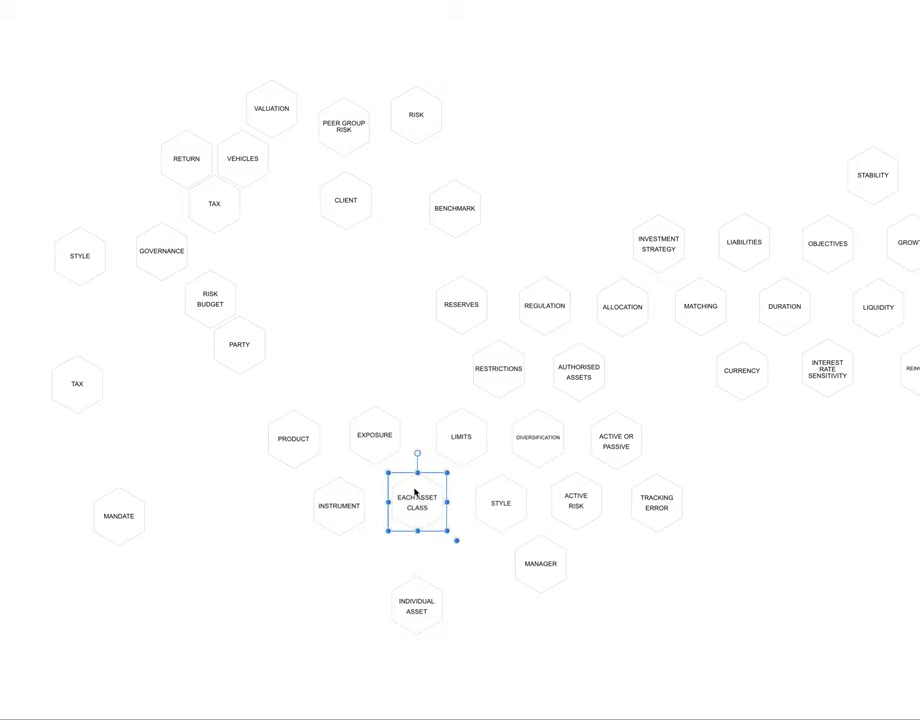
{"action": "left_click_drag", "start_coordinate": [421, 604], "coordinate": [384, 581]}
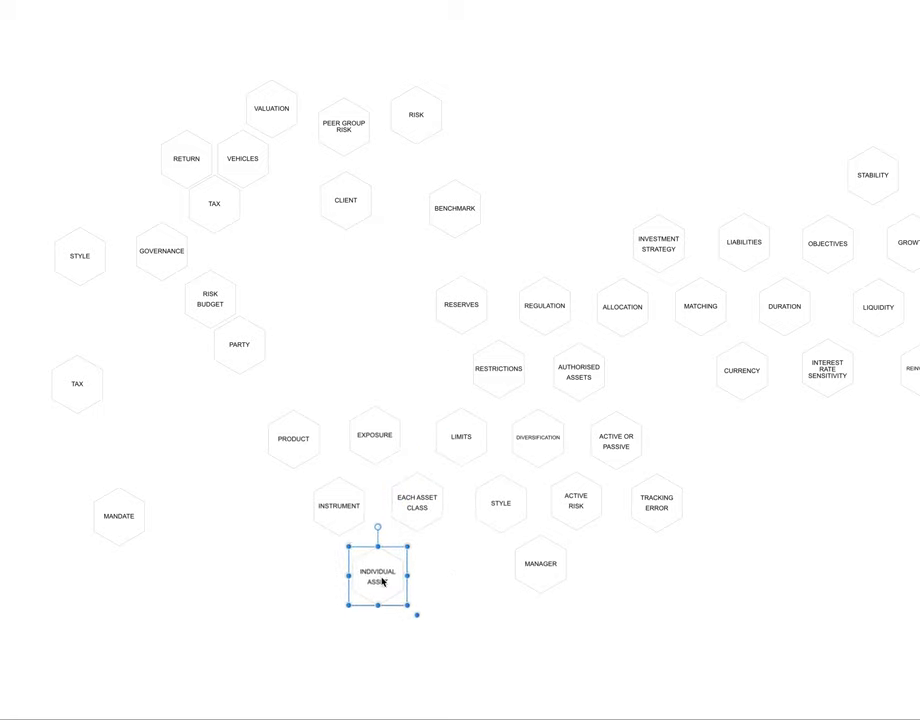
Place the lower TAX hexagon between INDIVIDUAL ASSET and MANAGER, and RISK BUDGET to the left of RESTRICTIONS
{"action": "left_click", "coordinate": [503, 594]}
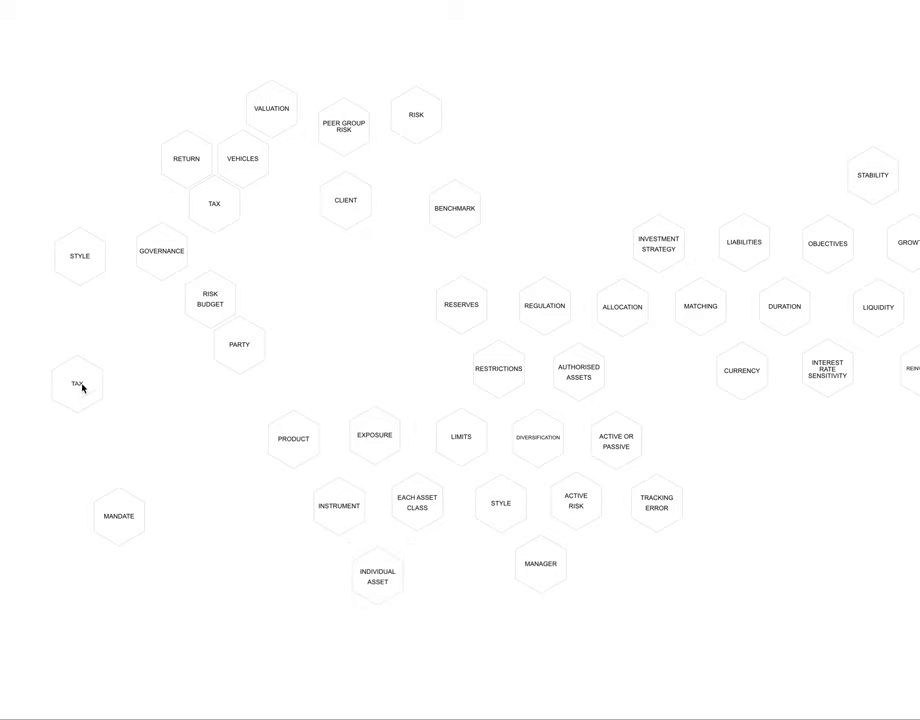
{"action": "left_click_drag", "start_coordinate": [83, 388], "coordinate": [459, 580]}
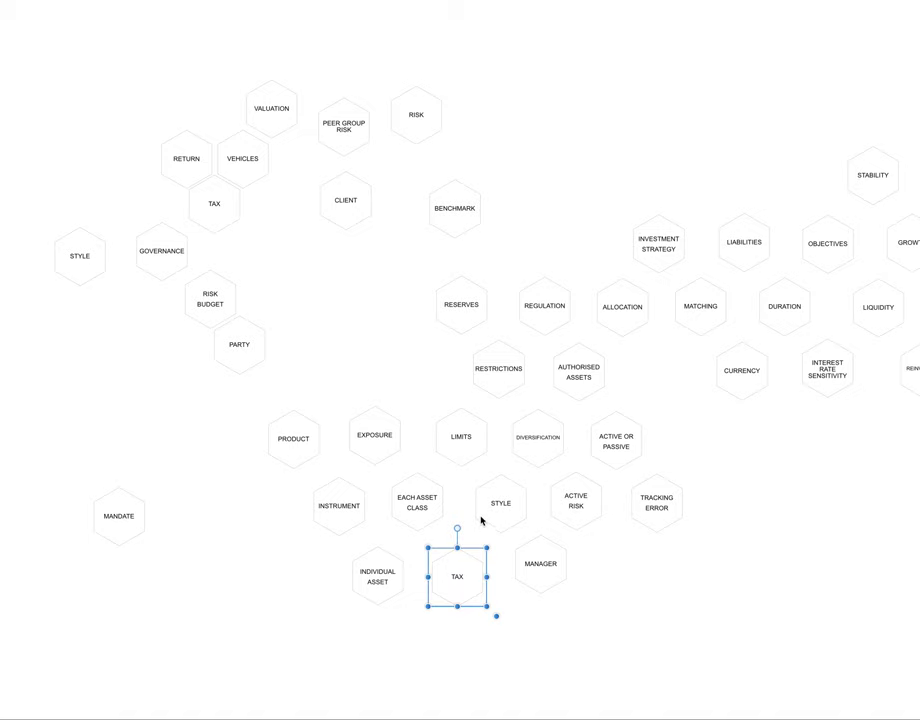
{"action": "left_click_drag", "start_coordinate": [210, 300], "coordinate": [410, 378]}
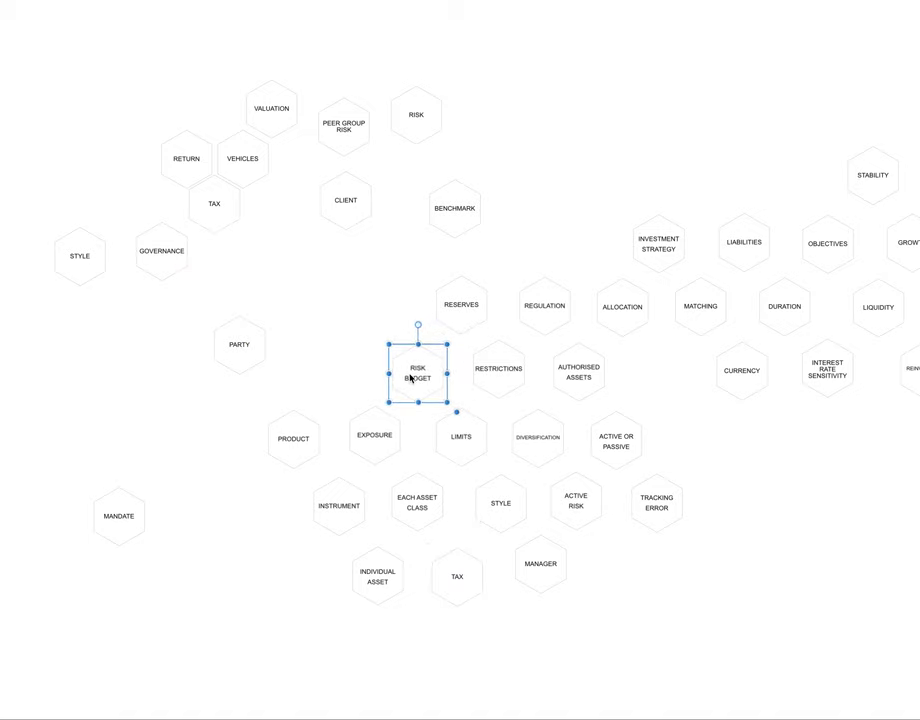
Lower MANAGER slightly to line up with TAX, and delete the spare STYLE hexagon from the unplaced group
{"action": "left_click", "coordinate": [88, 267]}
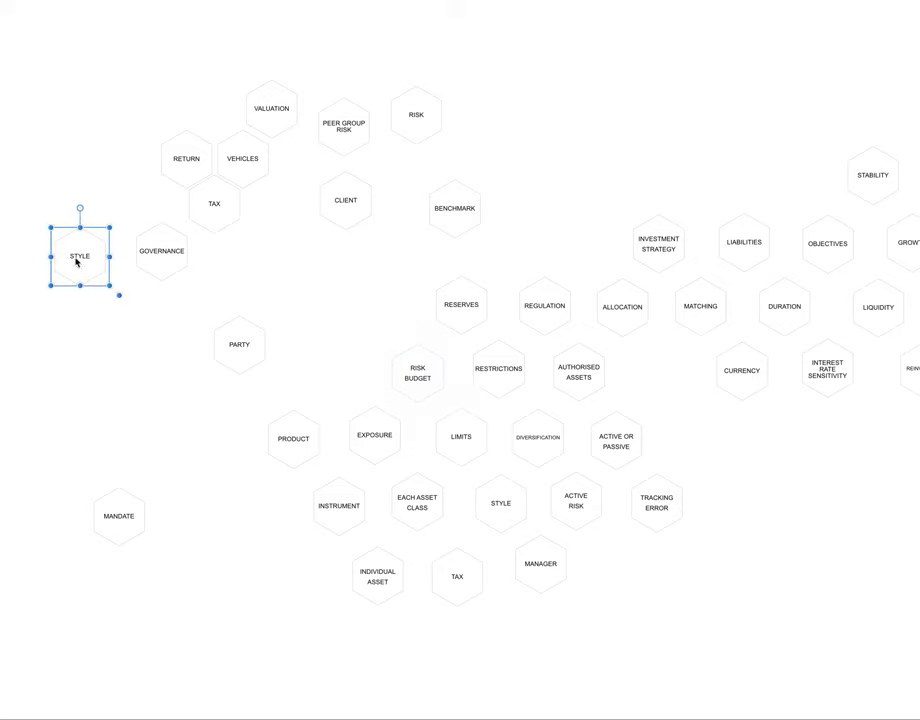
{"action": "left_click_drag", "start_coordinate": [76, 262], "coordinate": [611, 575]}
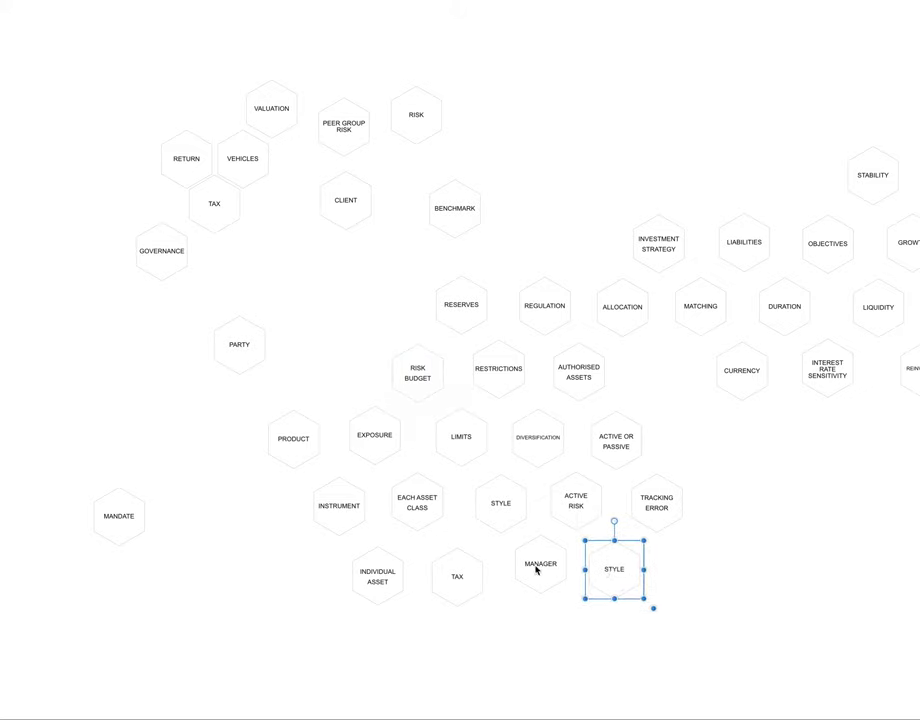
{"action": "left_click_drag", "start_coordinate": [537, 570], "coordinate": [540, 581]}
{"action": "left_click", "coordinate": [615, 575]}
{"action": "left_click_drag", "start_coordinate": [615, 575], "coordinate": [107, 406]}
{"action": "key", "text": "Delete"}
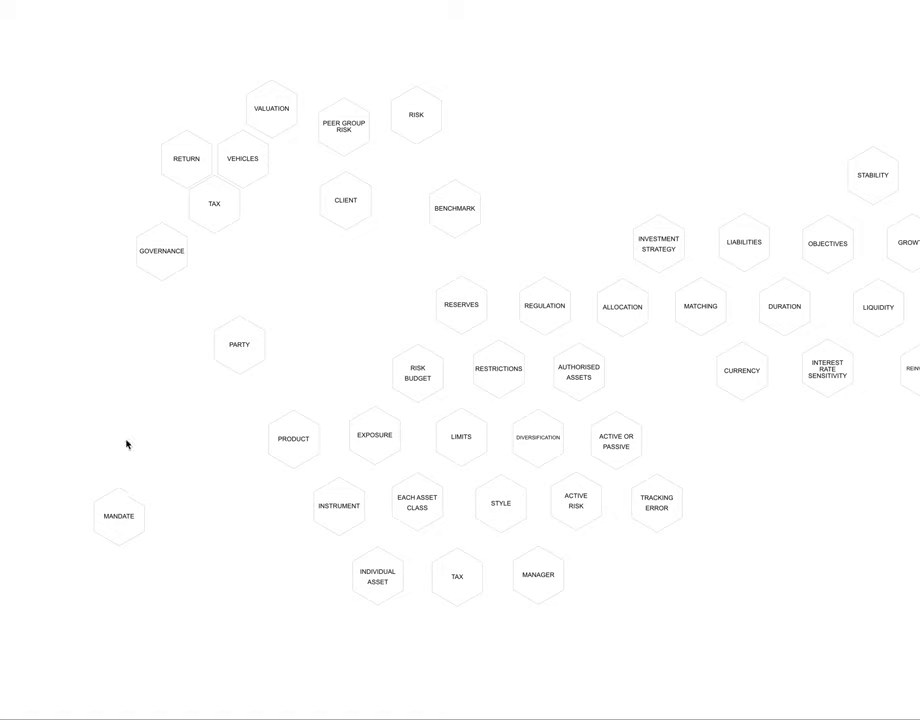
Place MANDATE to the right of MANAGER and delete the spare TAX hexagon below RETURN and VEHICLES
{"action": "left_click_drag", "start_coordinate": [119, 516], "coordinate": [619, 582]}
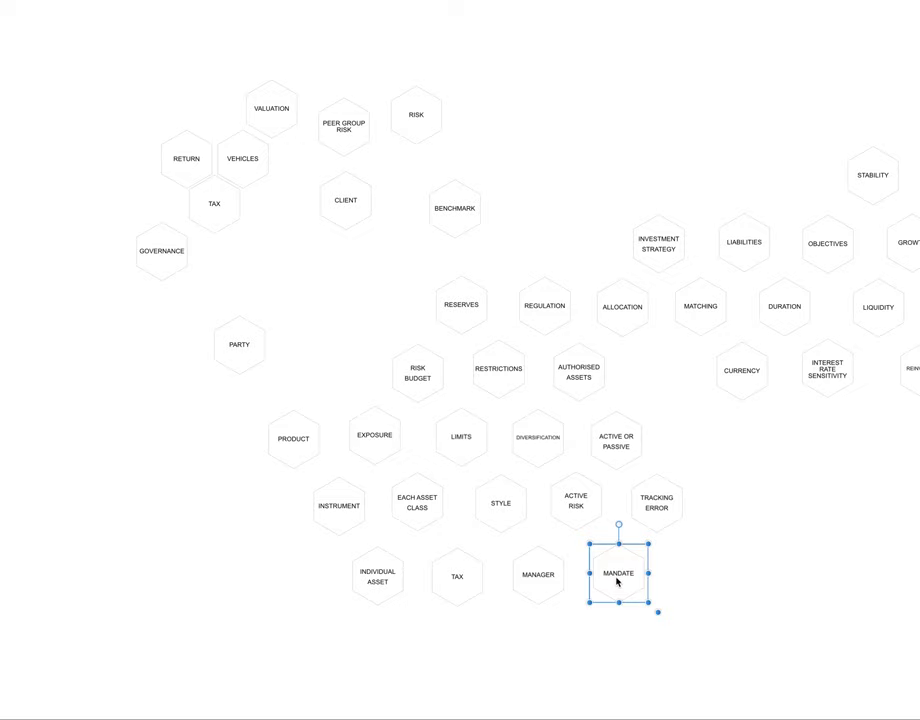
{"action": "left_click", "coordinate": [164, 256]}
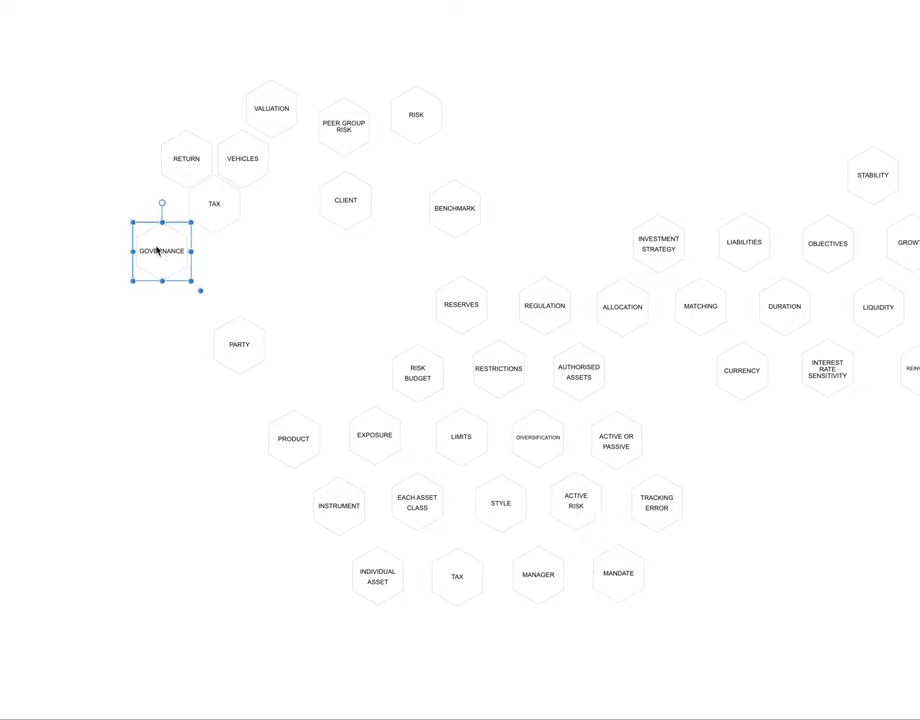
{"action": "mouse_move", "coordinate": [166, 248]}
{"action": "left_mouse_down"}
{"action": "mouse_move", "coordinate": [253, 334]}
{"action": "mouse_move", "coordinate": [421, 359]}
{"action": "mouse_move", "coordinate": [207, 267]}
{"action": "mouse_move", "coordinate": [157, 264]}
{"action": "left_mouse_up"}
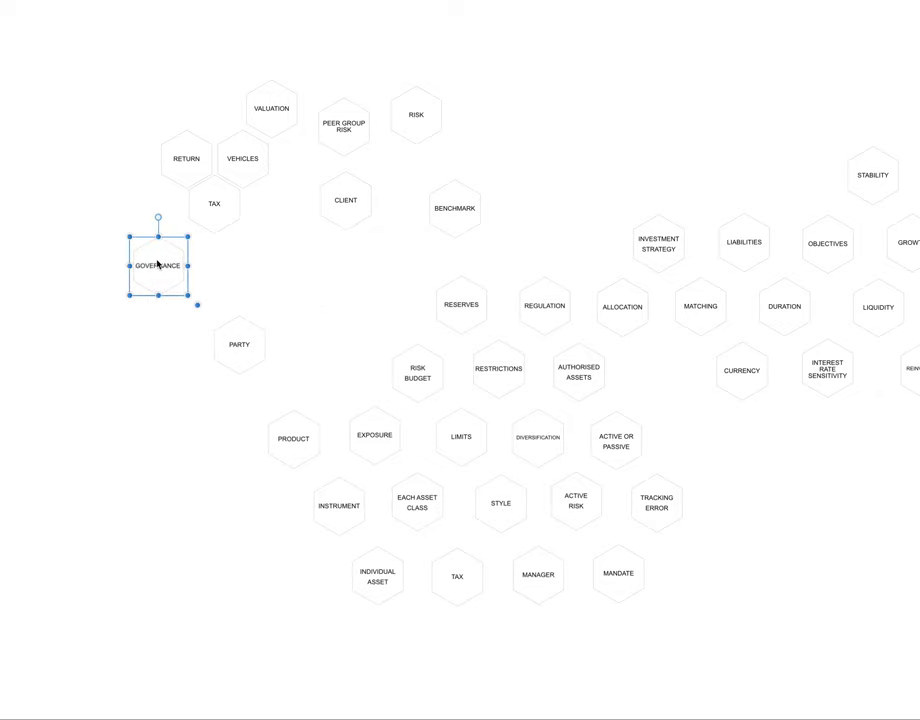
{"action": "left_click", "coordinate": [218, 212]}
{"action": "key", "text": "Delete"}
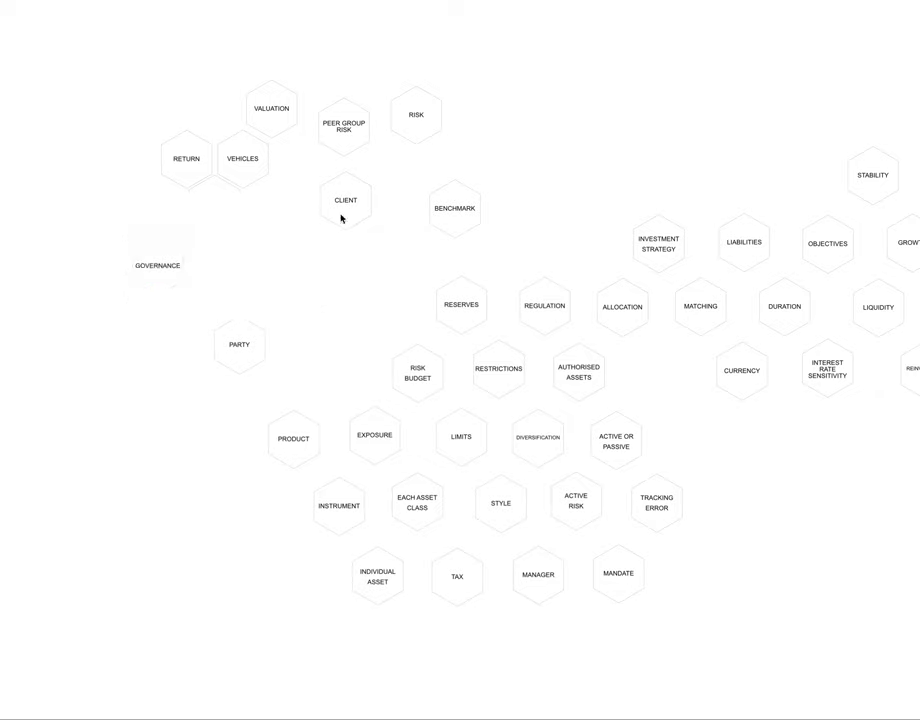
Place VALUATION to the left of INDIVIDUAL ASSET, with GOVERNANCE in the row beneath, between the two
{"action": "left_click", "coordinate": [271, 117]}
{"action": "left_click_drag", "start_coordinate": [271, 117], "coordinate": [367, 132]}
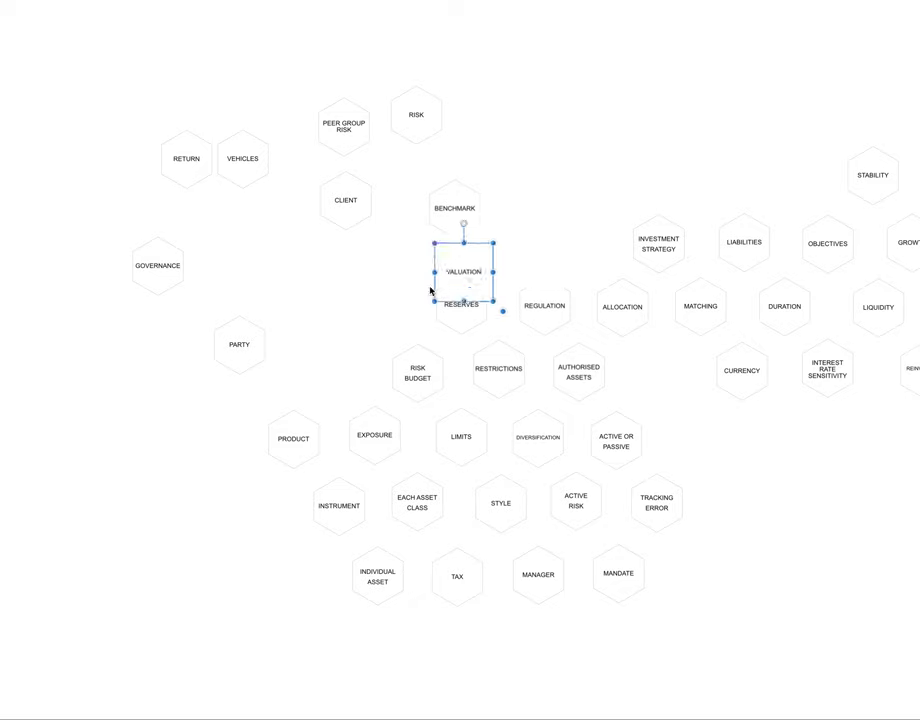
{"action": "left_click_drag", "start_coordinate": [423, 293], "coordinate": [300, 577]}
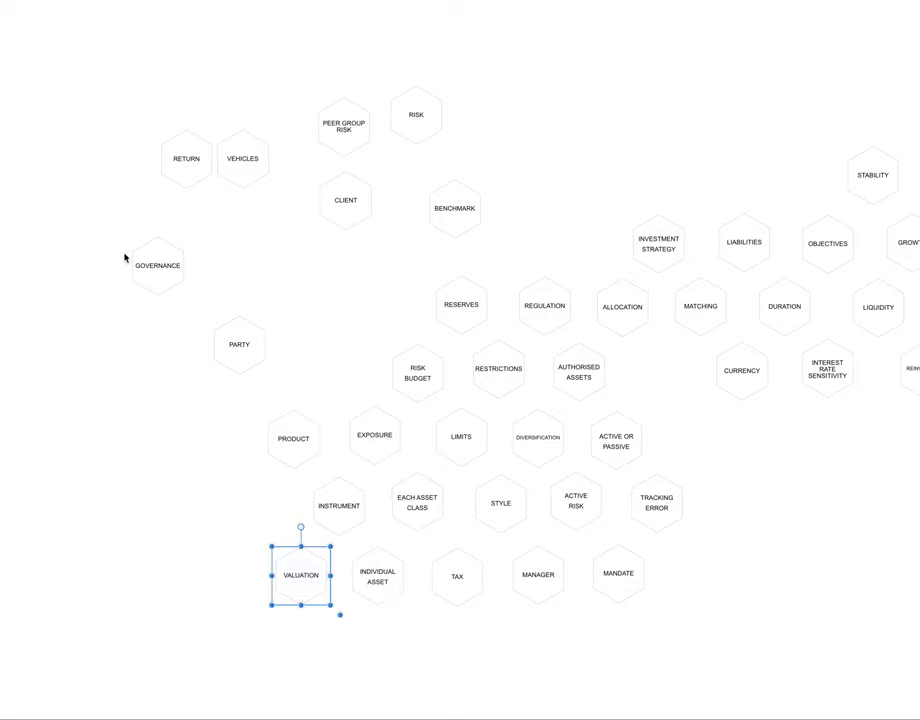
{"action": "left_click", "coordinate": [167, 263]}
{"action": "left_click_drag", "start_coordinate": [157, 274], "coordinate": [337, 647]}
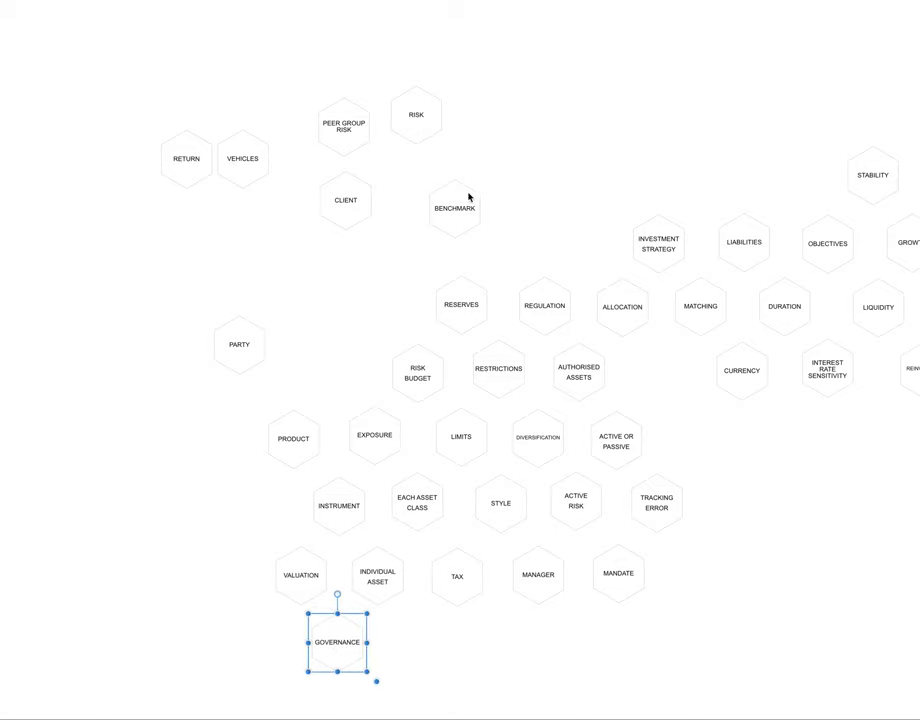
Place BENCHMARK to the right of GOVERNANCE and park CLIENT above and to the left of the unplaced hexagons
{"action": "left_click", "coordinate": [458, 222]}
{"action": "left_click_drag", "start_coordinate": [452, 220], "coordinate": [518, 410]}
{"action": "left_click_drag", "start_coordinate": [513, 573], "coordinate": [425, 647]}
{"action": "left_click", "coordinate": [350, 205]}
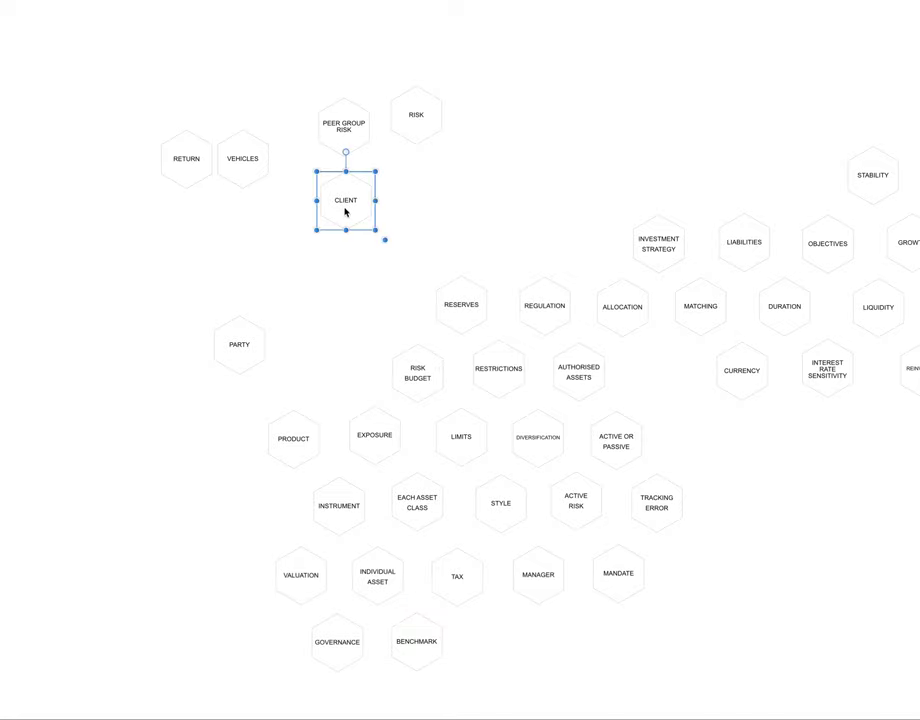
{"action": "left_click_drag", "start_coordinate": [345, 211], "coordinate": [113, 76]}
Place PEER GROUP RISK beneath and between GOVERNANCE and BENCHMARK, and shift BENCHMARK slightly to the right
{"action": "left_click", "coordinate": [376, 128]}
{"action": "left_click_drag", "start_coordinate": [343, 128], "coordinate": [501, 645]}
{"action": "left_click", "coordinate": [612, 589]}
{"action": "scroll", "coordinate": [612, 589], "scroll_direction": "down", "scroll_amount": 5}
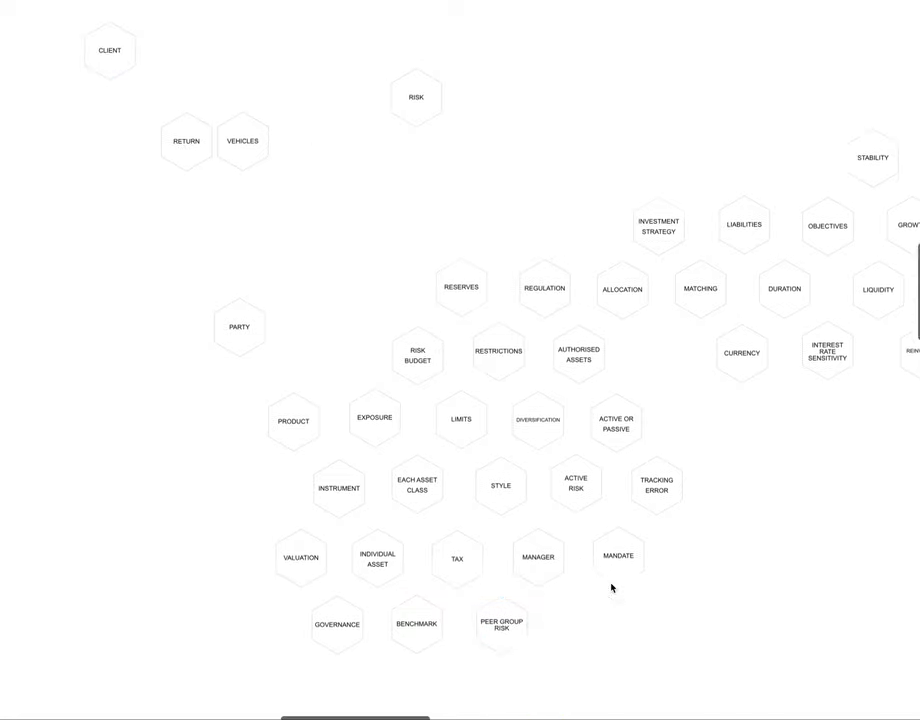
{"action": "left_click", "coordinate": [516, 532]}
{"action": "left_click_drag", "start_coordinate": [516, 532], "coordinate": [372, 598]}
{"action": "left_click", "coordinate": [424, 527]}
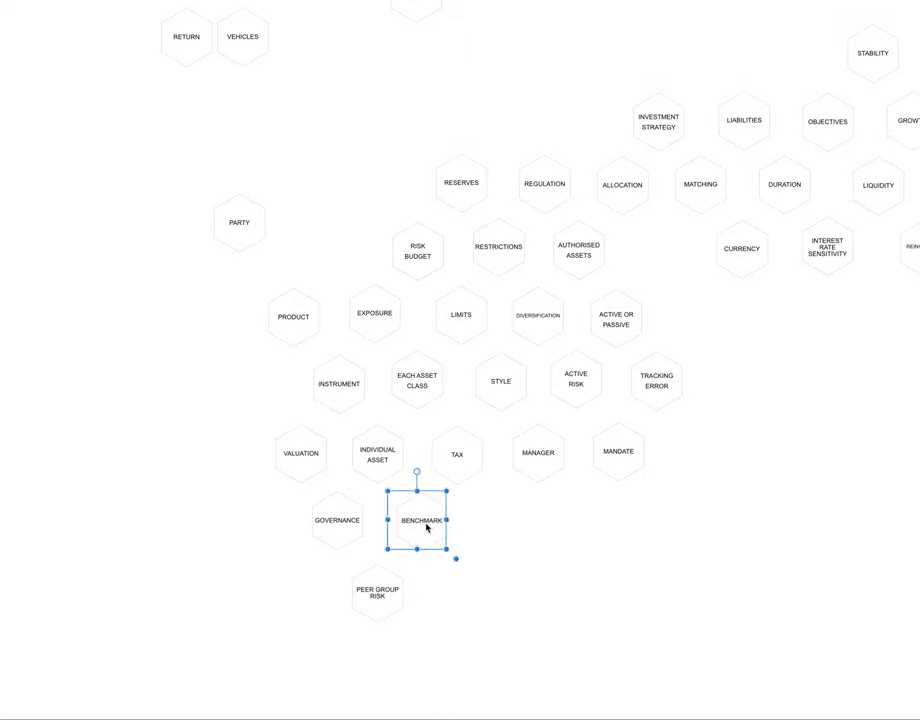
{"action": "left_click_drag", "start_coordinate": [427, 528], "coordinate": [433, 531]}
Place RETURN beneath and between MANAGER and MANDATE, with RISK to the right of RETURN
{"action": "scroll", "coordinate": [524, 560], "scroll_direction": "up", "scroll_amount": 5}
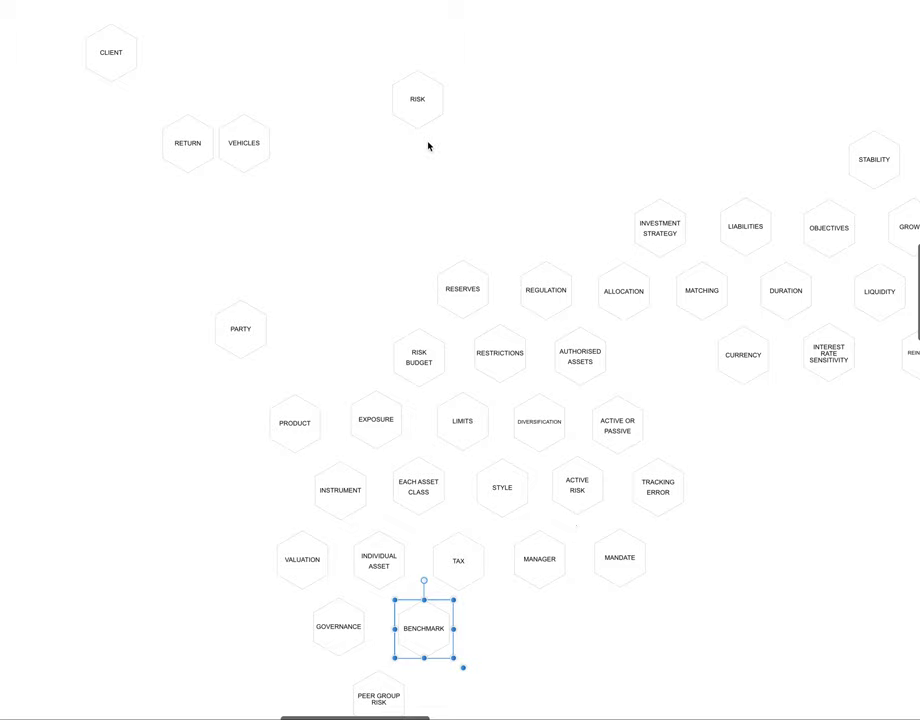
{"action": "scroll", "coordinate": [340, 136], "scroll_direction": "down", "scroll_amount": 1}
{"action": "left_click", "coordinate": [191, 127]}
{"action": "left_click_drag", "start_coordinate": [191, 129], "coordinate": [489, 186]}
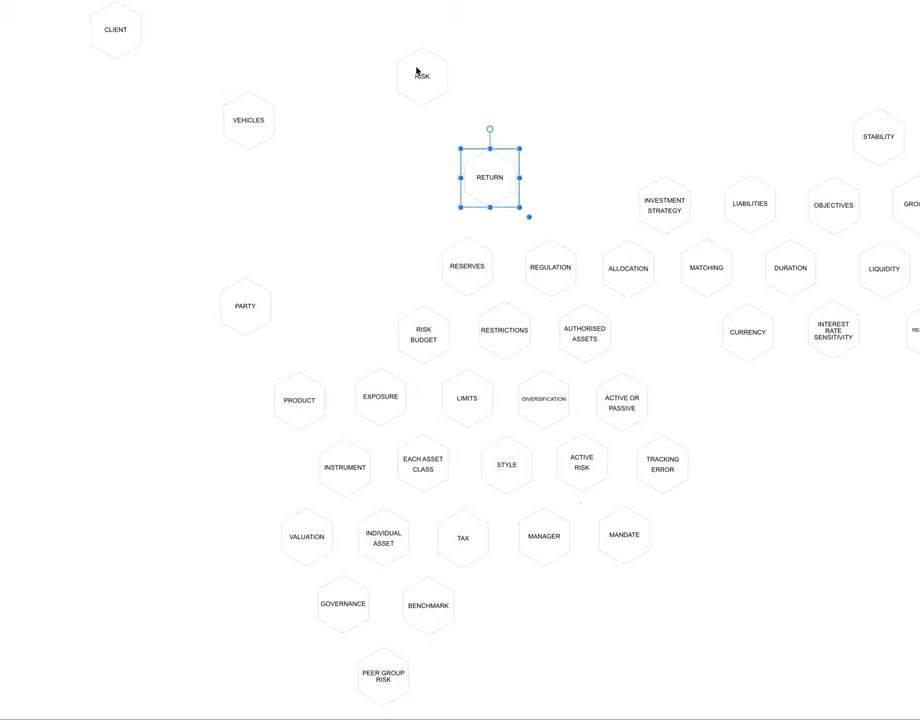
{"action": "left_click_drag", "start_coordinate": [422, 80], "coordinate": [557, 179]}
{"action": "scroll", "coordinate": [628, 175], "scroll_direction": "right", "scroll_amount": 4}
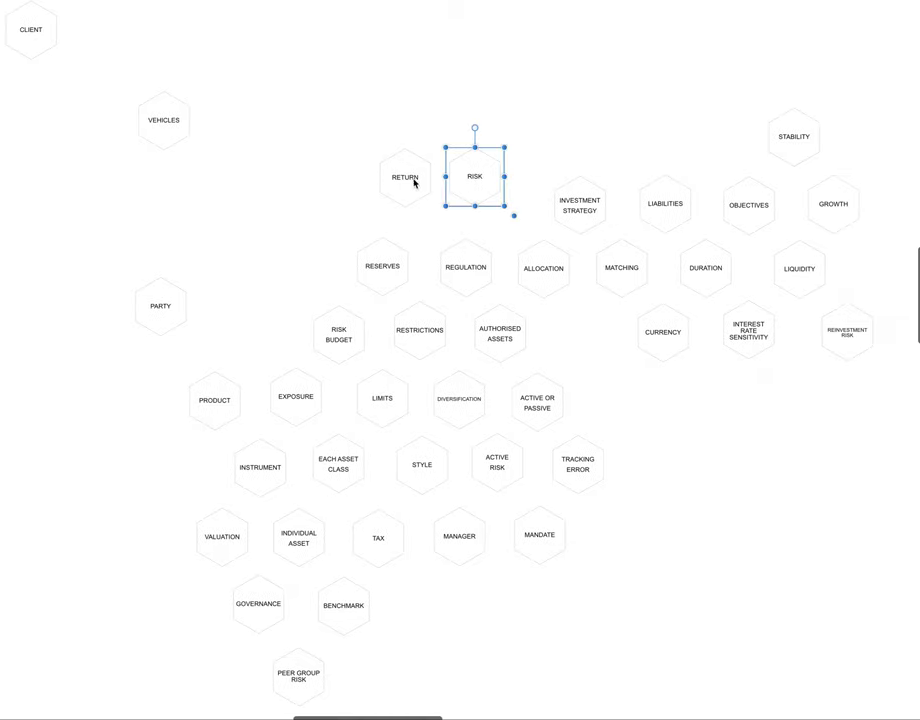
{"action": "left_click_drag", "start_coordinate": [414, 183], "coordinate": [498, 602]}
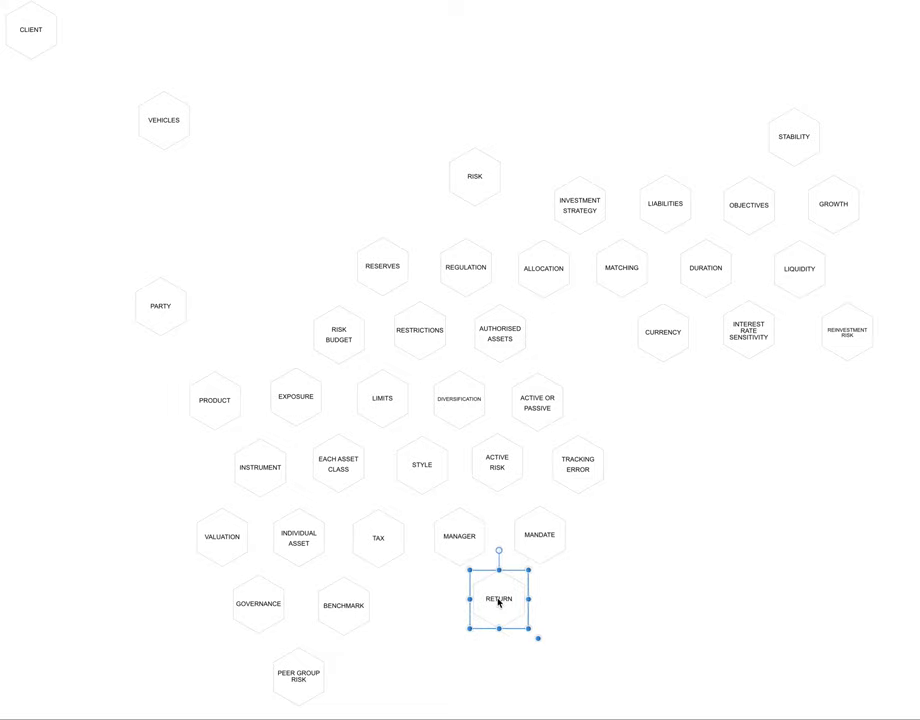
{"action": "left_click_drag", "start_coordinate": [474, 185], "coordinate": [580, 606]}
Park PARTY beside CLIENT, put VEHICLES in place of TAX beside MANAGER, and move TAX between BENCHMARK and RETURN
{"action": "scroll", "coordinate": [136, 298], "scroll_direction": "left", "scroll_amount": 5}
{"action": "left_click_drag", "start_coordinate": [296, 312], "coordinate": [86, 60]}
{"action": "left_click_drag", "start_coordinate": [316, 124], "coordinate": [560, 600]}
{"action": "left_click_drag", "start_coordinate": [522, 540], "coordinate": [616, 666]}
{"action": "left_click_drag", "start_coordinate": [569, 604], "coordinate": [530, 540]}
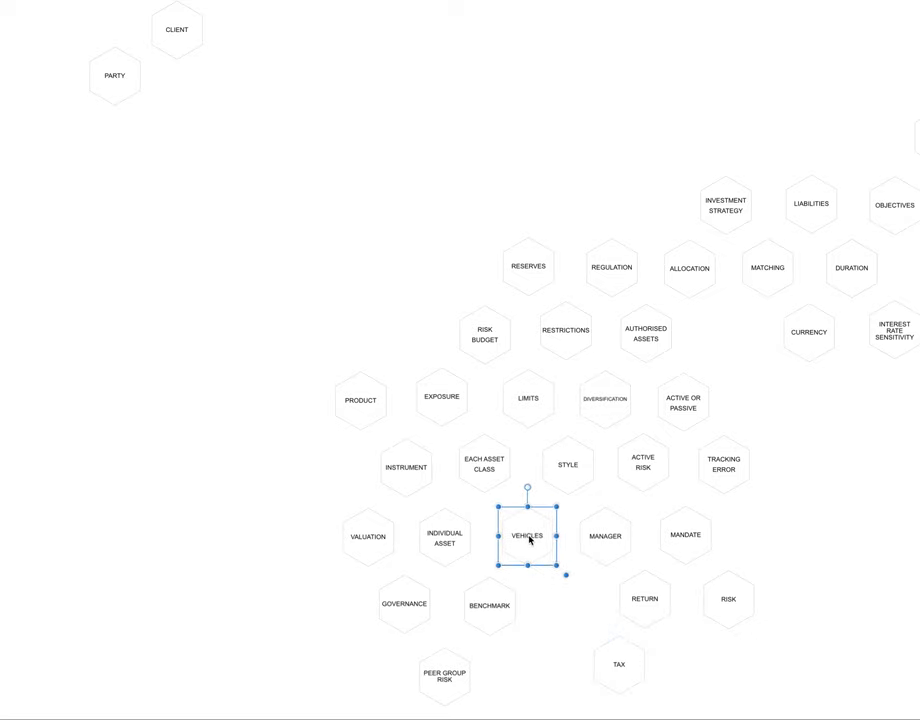
{"action": "left_click_drag", "start_coordinate": [624, 678], "coordinate": [576, 618]}
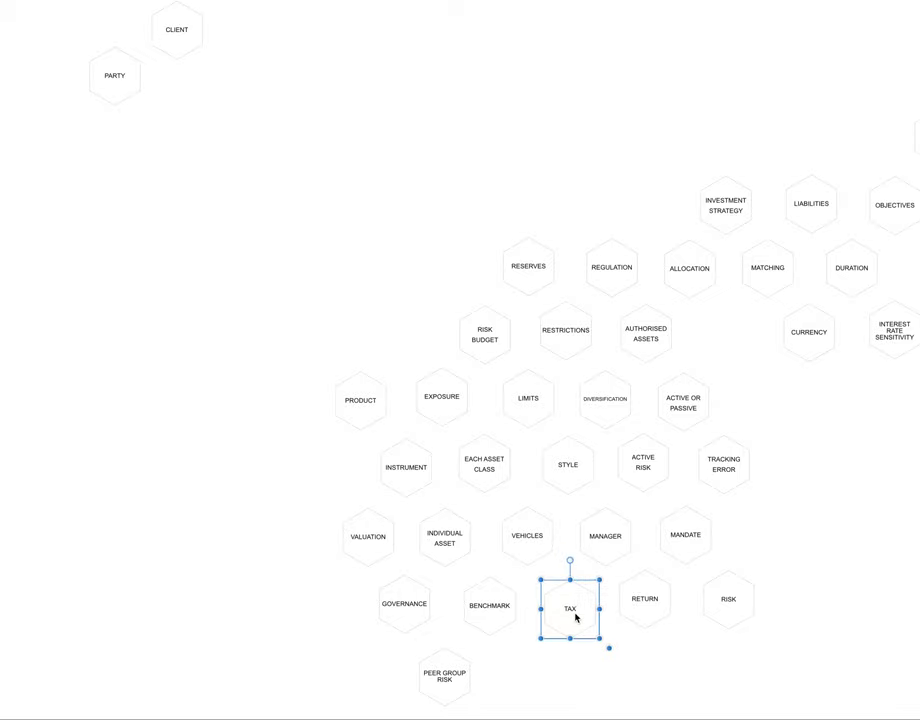
{"action": "left_click", "coordinate": [374, 309]}
{"action": "scroll", "coordinate": [374, 312], "scroll_direction": "up", "scroll_amount": 5}
{"action": "scroll", "coordinate": [366, 320], "scroll_direction": "right", "scroll_amount": 10}
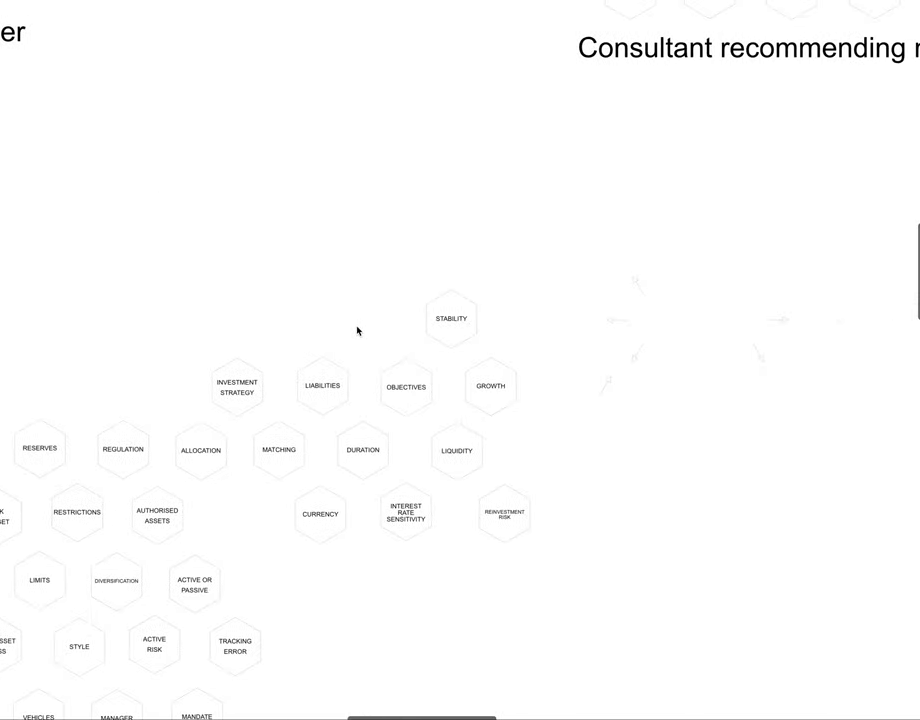
{"action": "scroll", "coordinate": [357, 331], "scroll_direction": "left", "scroll_amount": 5}
{"action": "scroll", "coordinate": [357, 300], "scroll_direction": "down", "scroll_amount": 4}
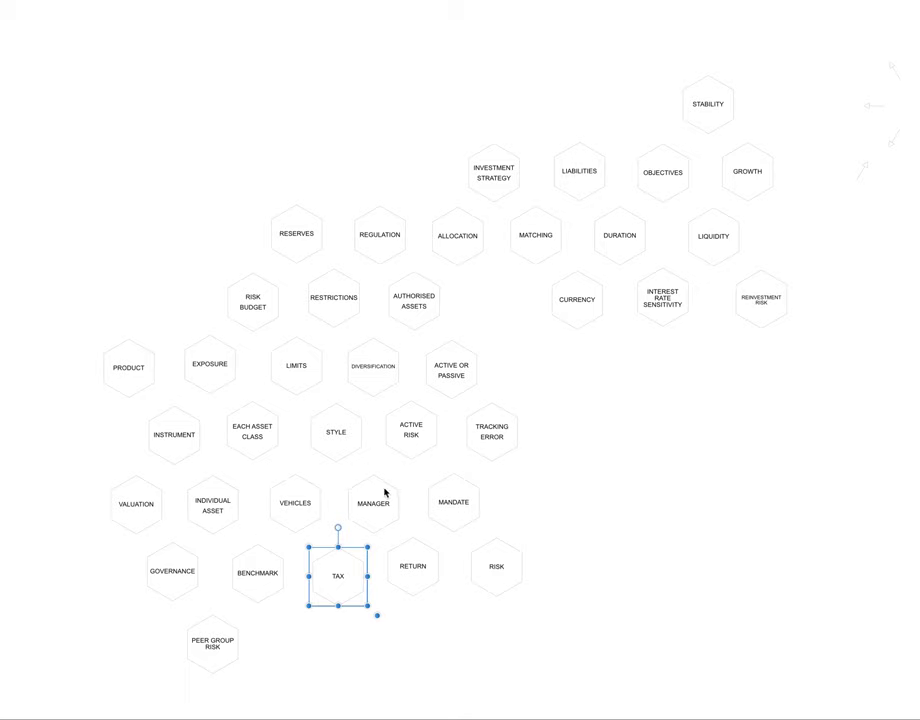
{"action": "left_click", "coordinate": [706, 479]}
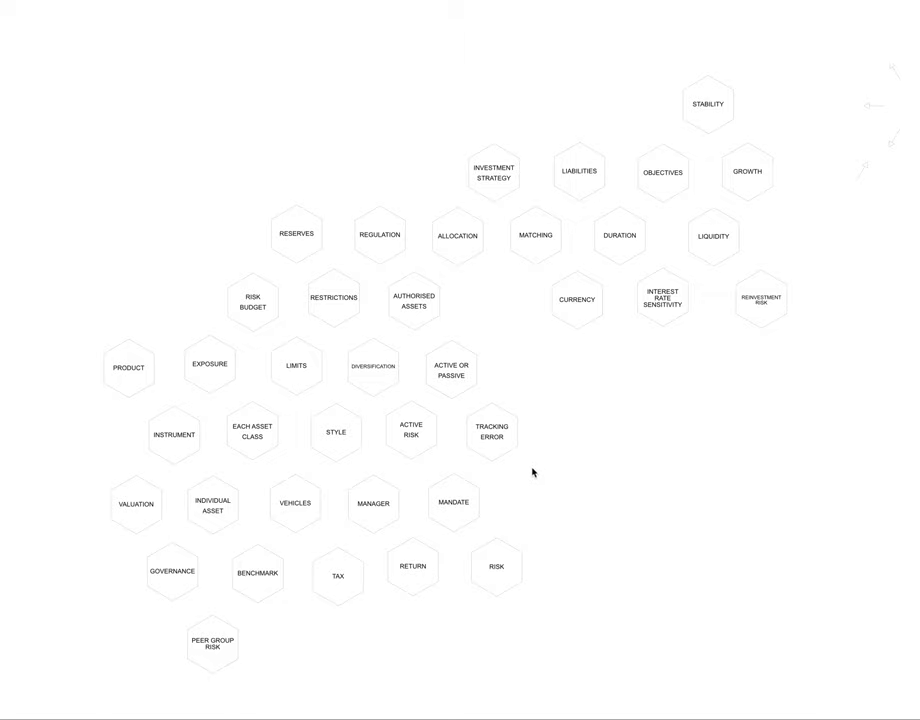
Link INVESTMENT STRATEGY to LIABILITIES, LIABILITIES to OBJECTIVES, and OBJECTIVES to GROWTH with right-pointing arrows
{"action": "scroll", "coordinate": [530, 475], "scroll_direction": "right", "scroll_amount": 5}
{"action": "scroll", "coordinate": [510, 463], "scroll_direction": "up", "scroll_amount": 4}
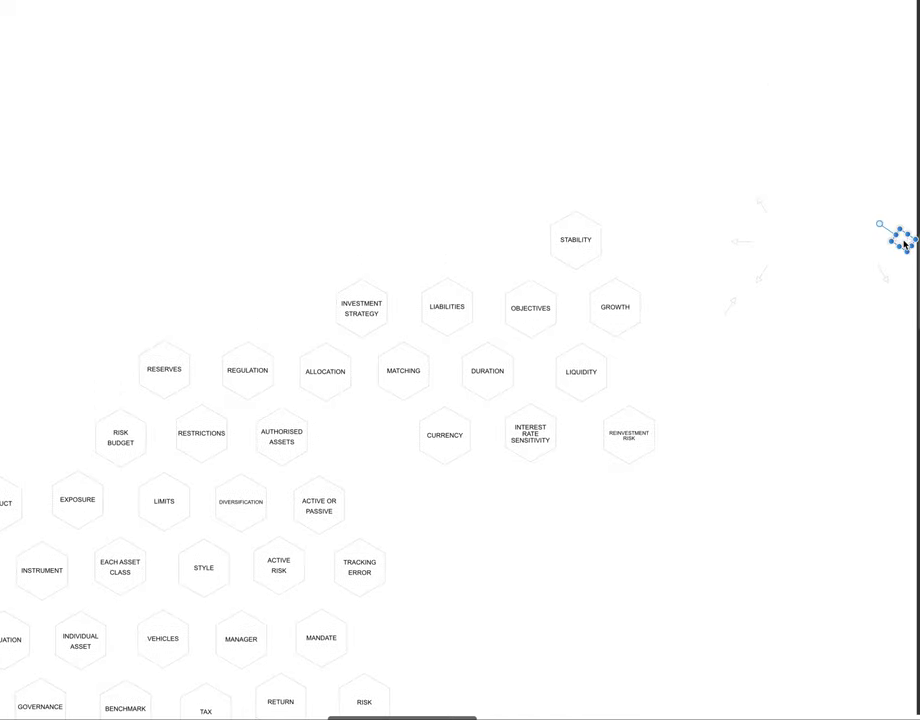
{"action": "left_click_drag", "start_coordinate": [903, 243], "coordinate": [405, 314]}
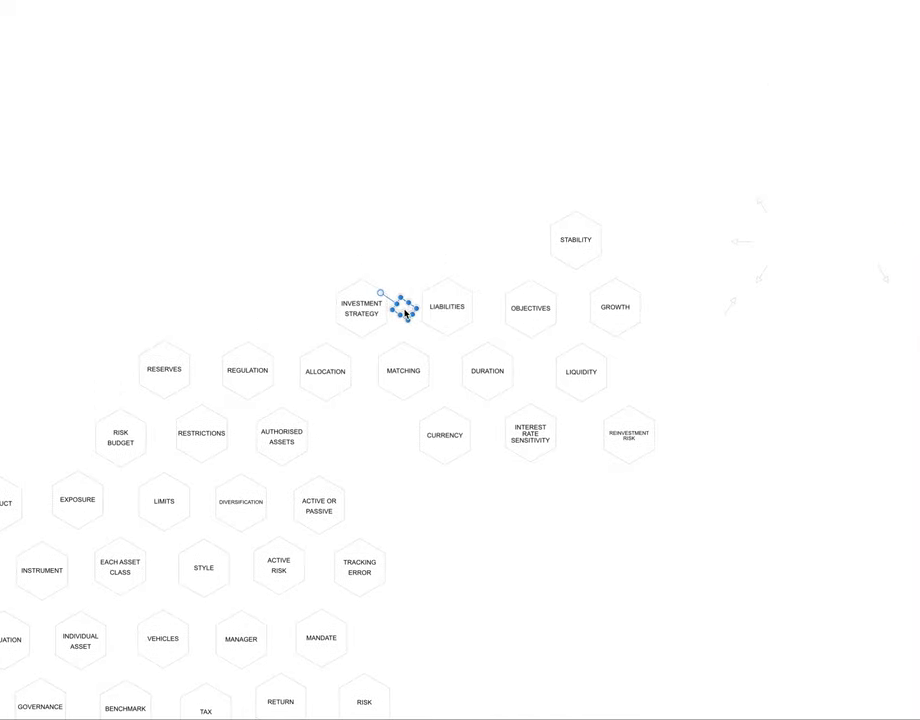
{"action": "left_click", "coordinate": [383, 198]}
{"action": "left_click", "coordinate": [412, 311]}
{"action": "left_click_drag", "start_coordinate": [406, 313], "coordinate": [577, 312]}
Add diagonal arrows from OBJECTIVES up to STABILITY and down to LIQUIDITY
{"action": "left_click_drag", "start_coordinate": [690, 314], "coordinate": [552, 274]}
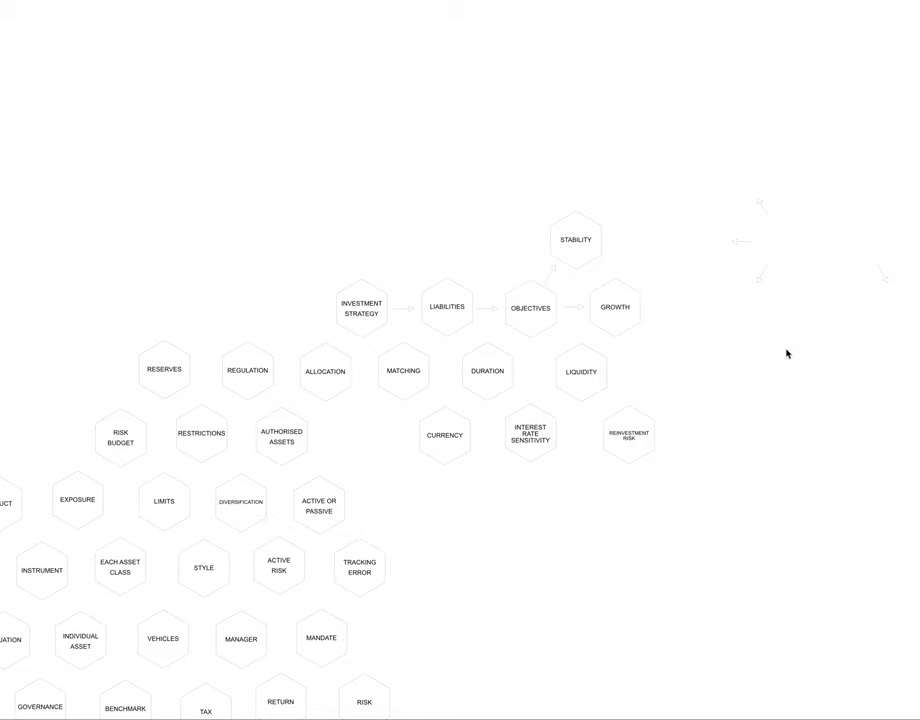
{"action": "left_click", "coordinate": [883, 279]}
{"action": "left_click_drag", "start_coordinate": [885, 281], "coordinate": [558, 349]}
{"action": "left_click", "coordinate": [580, 376]}
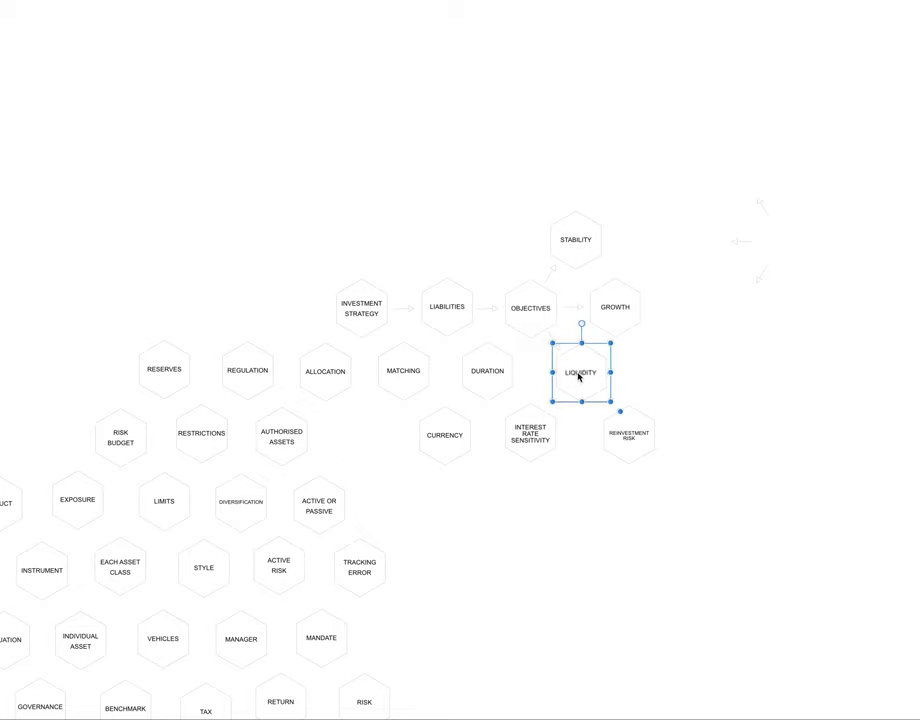
{"action": "left_click", "coordinate": [704, 363]}
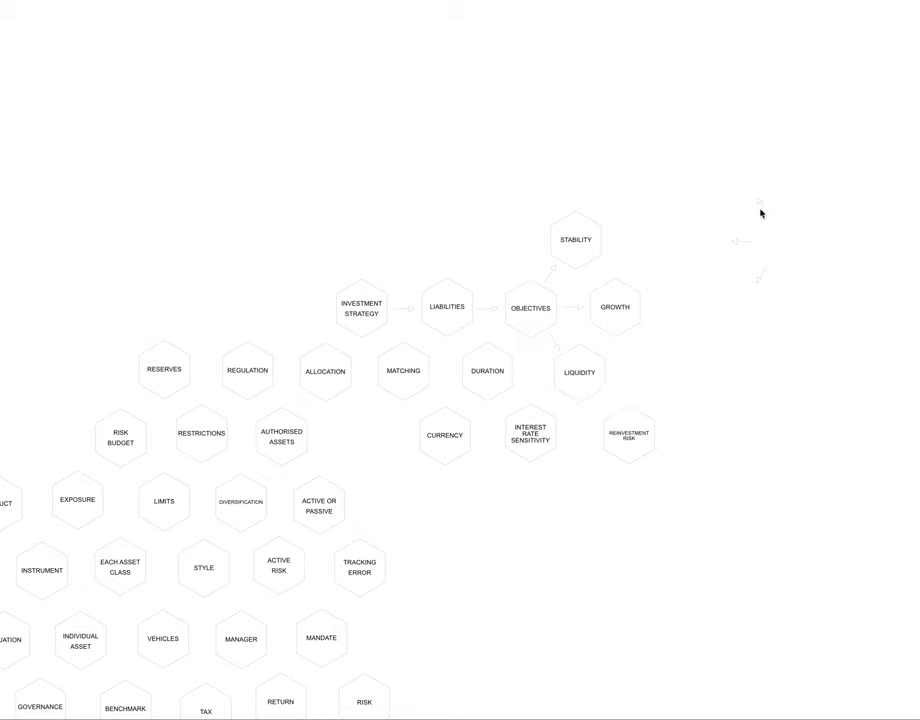
{"action": "left_click", "coordinate": [554, 346]}
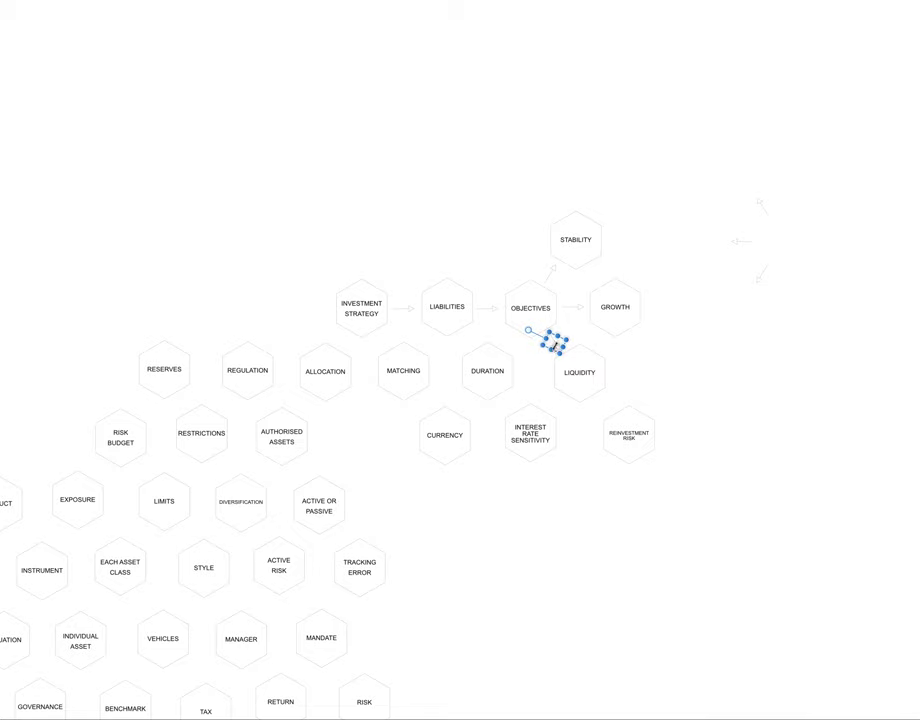
Add a diagonal arrow from LIABILITIES down to DURATION and nudge DURATION slightly to meet it
{"action": "left_click_drag", "start_coordinate": [557, 347], "coordinate": [474, 347]}
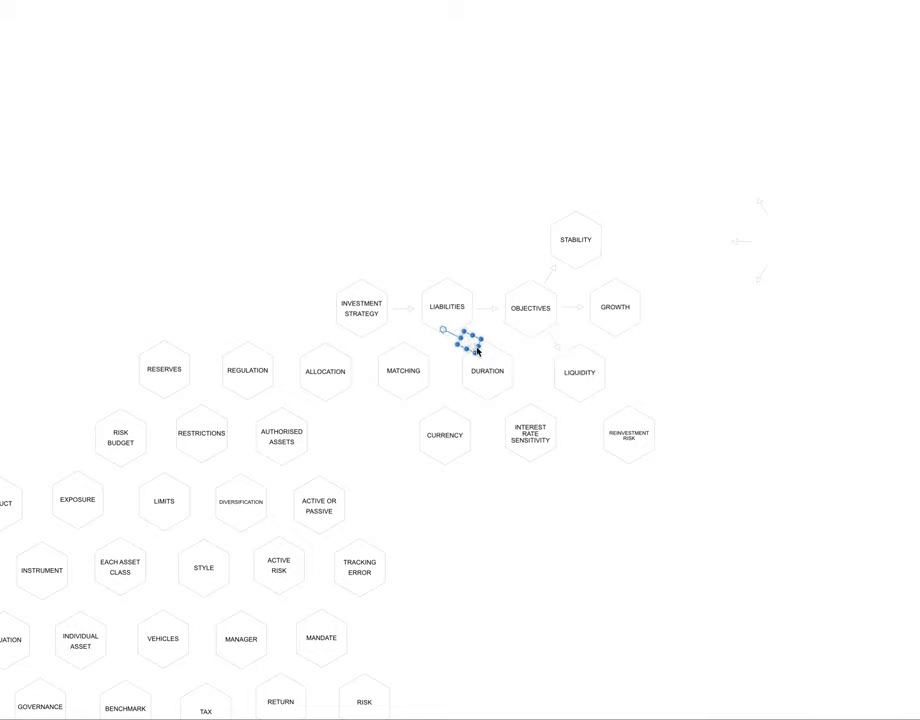
{"action": "left_click", "coordinate": [493, 374]}
{"action": "left_click", "coordinate": [716, 322]}
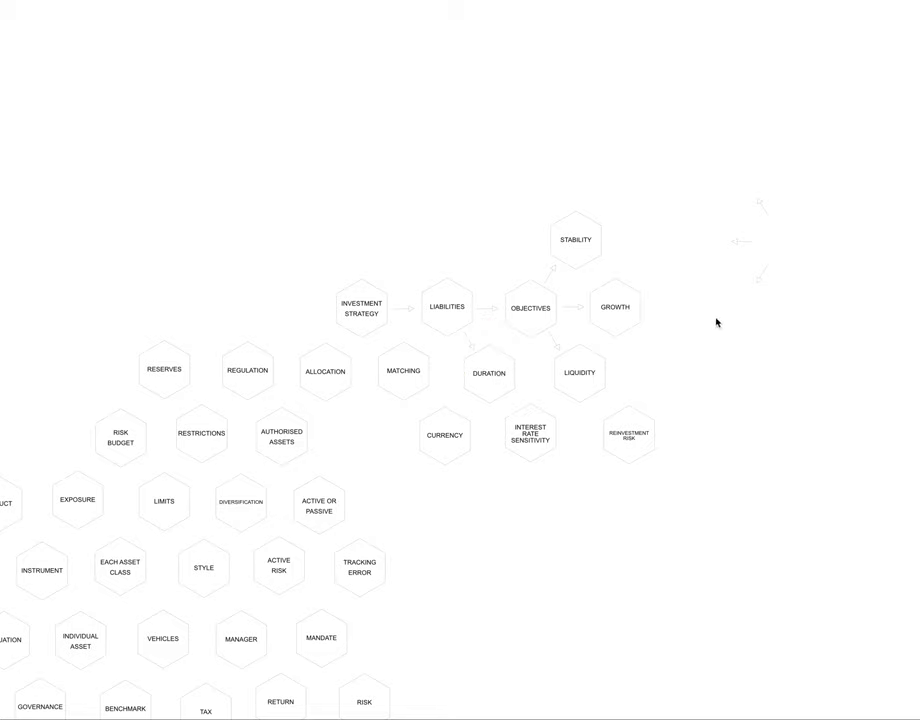
Link DURATION to INTEREST RATE SENSITIVITY with a diagonal arrow and shift INTEREST RATE SENSITIVITY slightly to meet it
{"action": "left_click", "coordinate": [468, 342]}
{"action": "key", "text": "Delete"}
{"action": "key", "text": "ctrl+z"}
{"action": "left_click_drag", "start_coordinate": [465, 340], "coordinate": [509, 414]}
{"action": "key", "text": "ctrl+z"}
{"action": "left_click", "coordinate": [532, 444]}
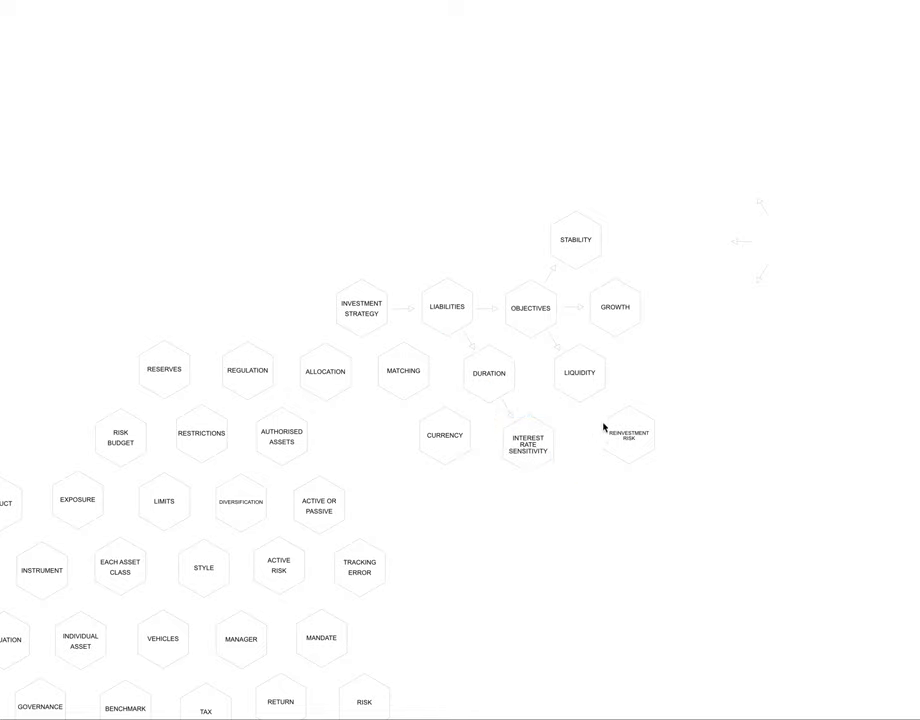
Add a right-pointing arrow from DURATION to LIQUIDITY
{"action": "left_click", "coordinate": [570, 309]}
{"action": "left_click_drag", "start_coordinate": [577, 312], "coordinate": [538, 376]}
{"action": "left_click", "coordinate": [745, 308]}
Link LIQUIDITY to REINVESTMENT RISK with a diagonal arrow and move REINVESTMENT RISK slightly to meet it
{"action": "left_click", "coordinate": [555, 349]}
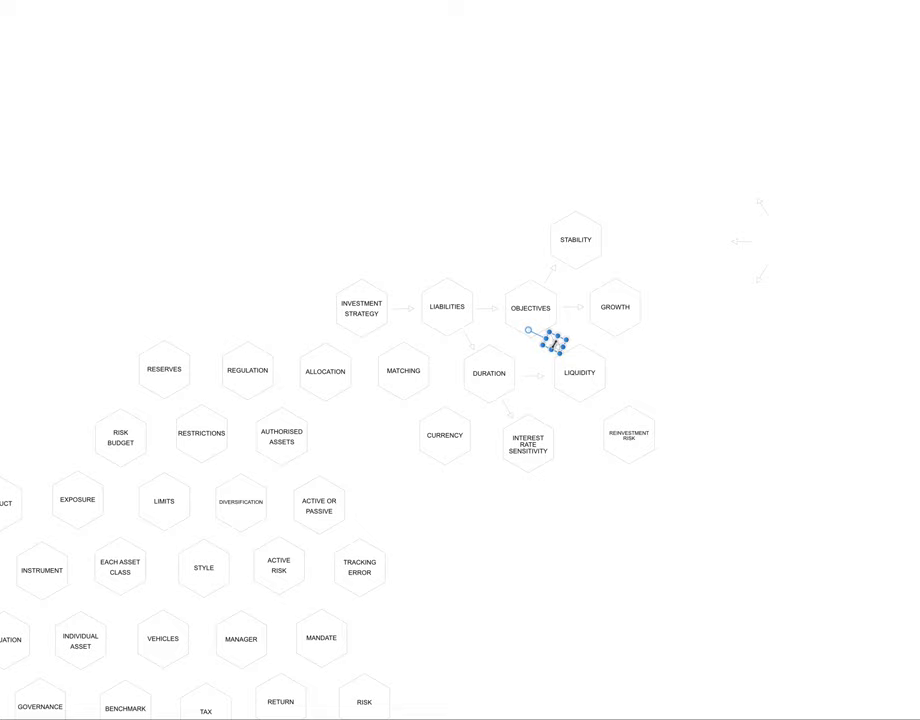
{"action": "left_click_drag", "start_coordinate": [559, 351], "coordinate": [628, 443]}
{"action": "left_click", "coordinate": [735, 417]}
{"action": "left_click", "coordinate": [635, 441]}
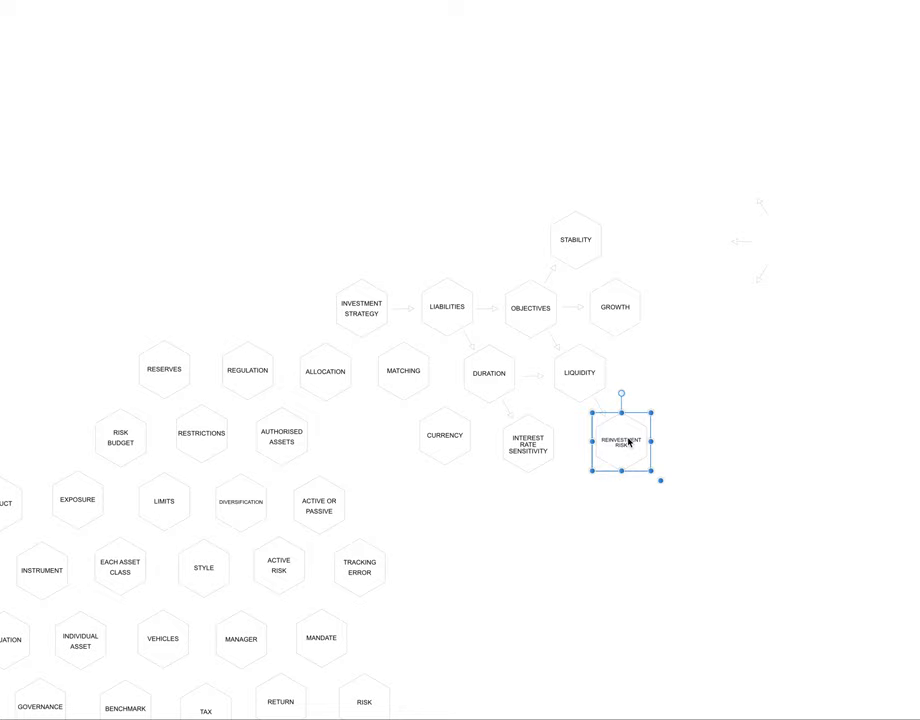
{"action": "left_click", "coordinate": [737, 452]}
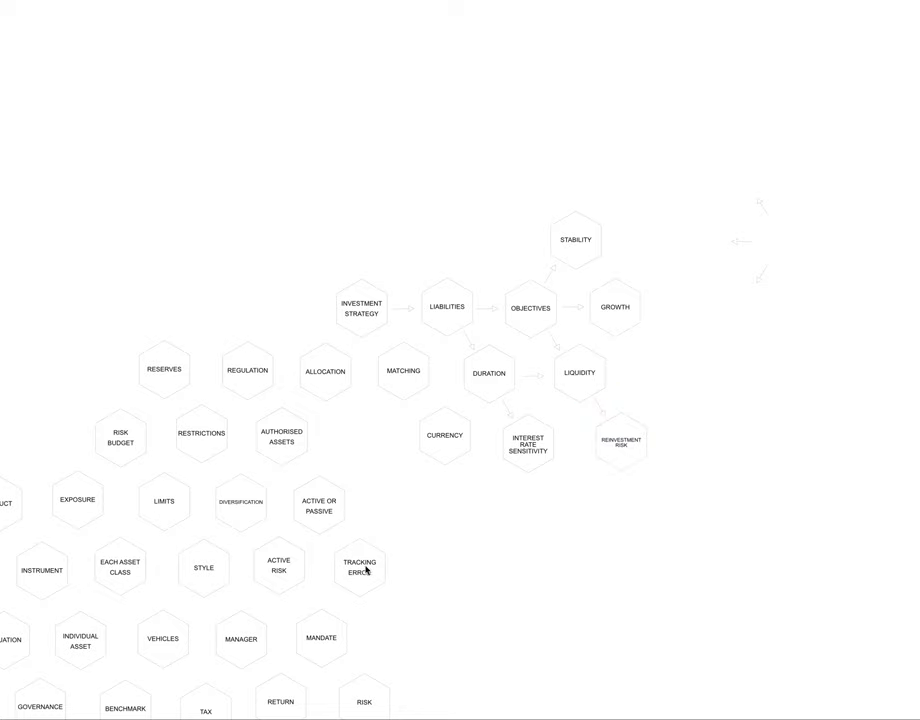
Duplicate the LIQUIDITY hexagon to its right as OUTFLOWS and link LIQUIDITY to it with an arrow
{"action": "left_click", "coordinate": [580, 375]}
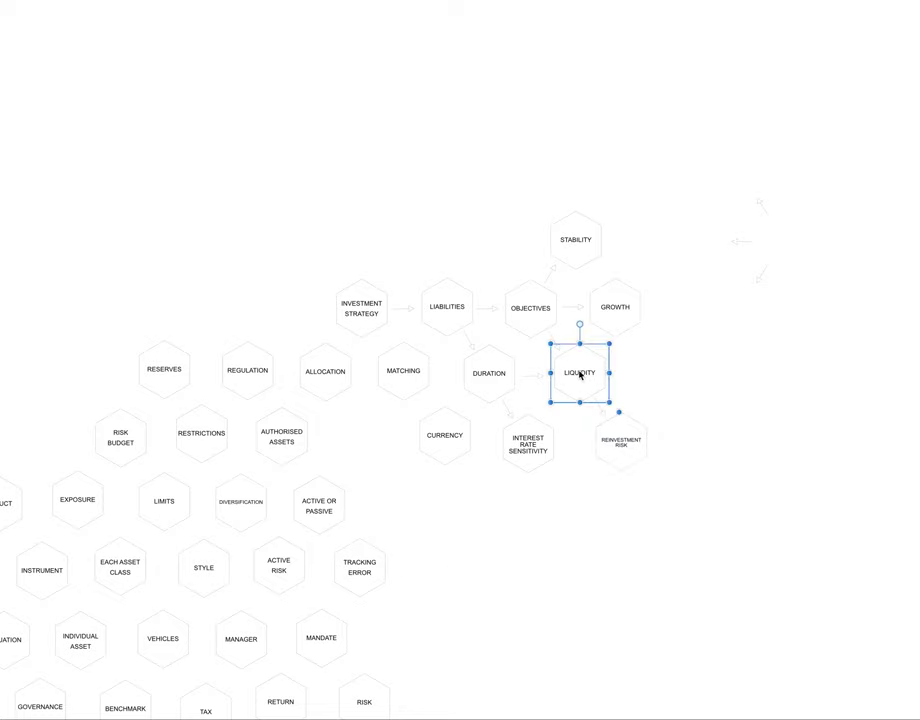
{"action": "left_click_drag", "start_coordinate": [580, 375], "coordinate": [667, 377]}
{"action": "double_click", "coordinate": [668, 373]}
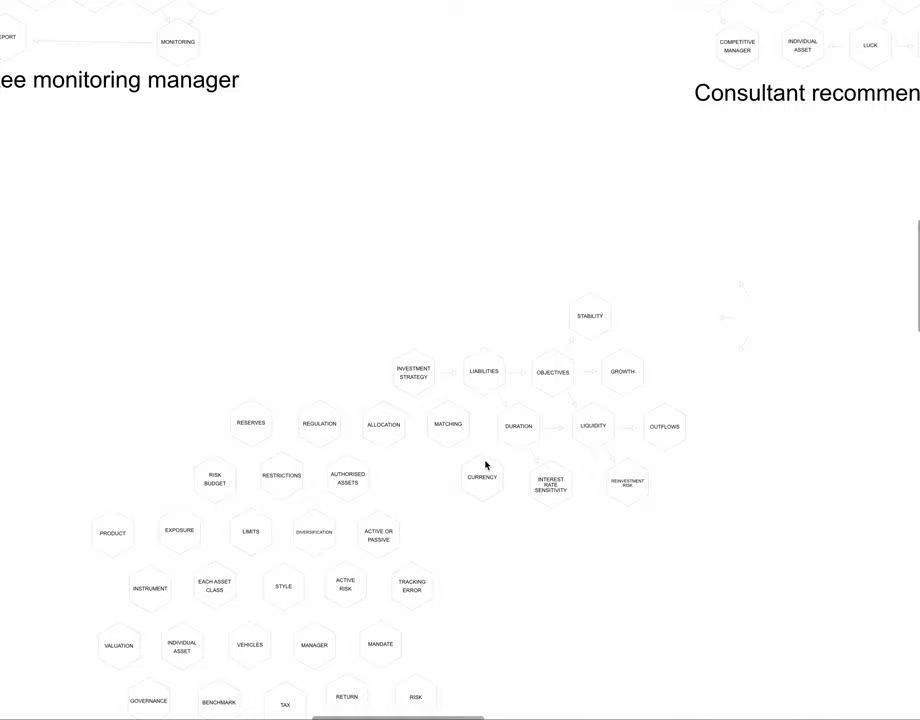
Link INVESTMENT STRATEGY down to ALLOCATION, and both ALLOCATION and LIABILITIES to MATCHING, with arrows
{"action": "scroll", "coordinate": [485, 465], "scroll_direction": "up", "scroll_amount": 5}
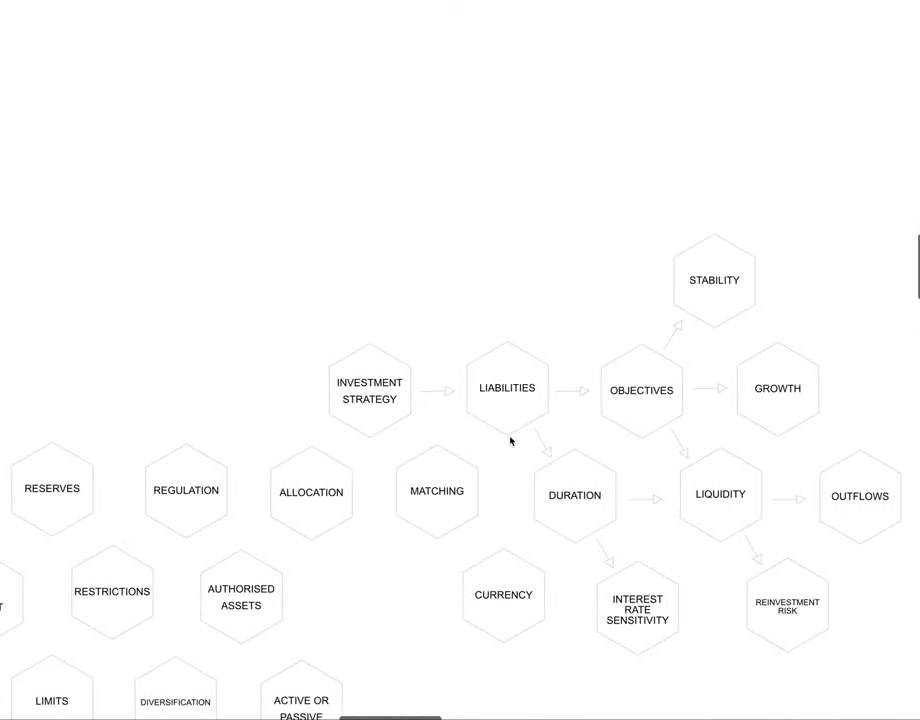
{"action": "scroll", "coordinate": [509, 440], "scroll_direction": "right", "scroll_amount": 5}
{"action": "scroll", "coordinate": [509, 441], "scroll_direction": "down", "scroll_amount": 1}
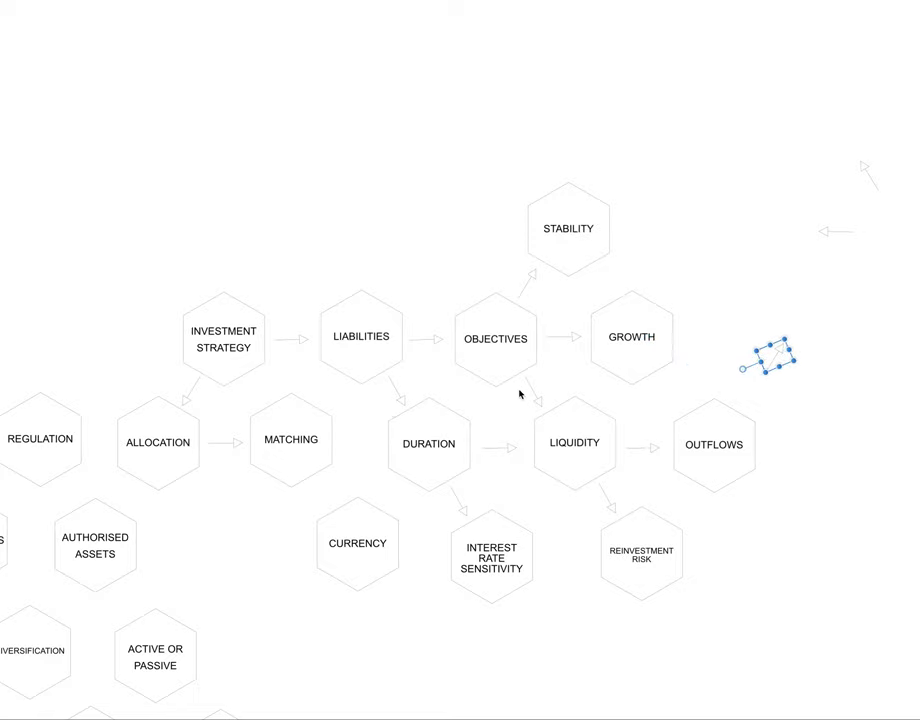
{"action": "scroll", "coordinate": [800, 280], "scroll_direction": "right", "scroll_amount": 3}
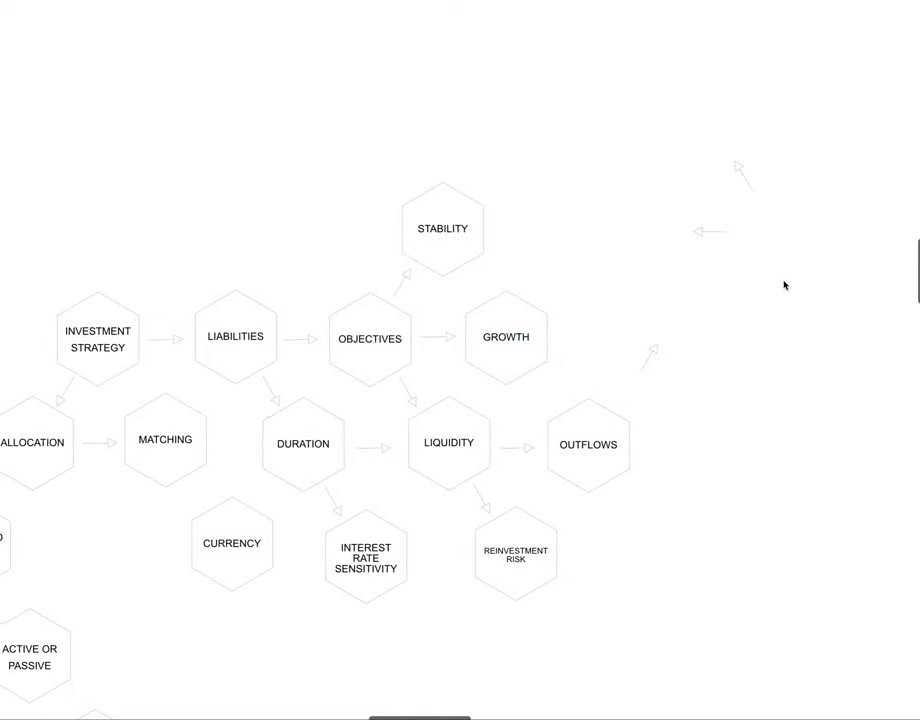
{"action": "scroll", "coordinate": [784, 287], "scroll_direction": "left", "scroll_amount": 3}
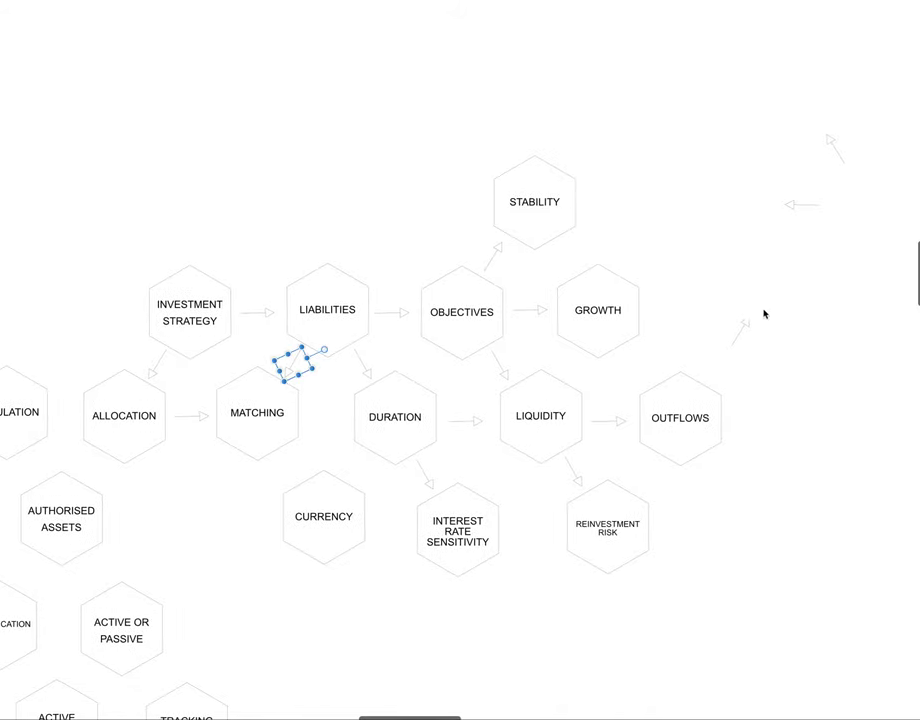
{"action": "left_click", "coordinate": [785, 235]}
Add a right-pointing arrow from MATCHING to DURATION
{"action": "scroll", "coordinate": [799, 209], "scroll_direction": "right", "scroll_amount": 2}
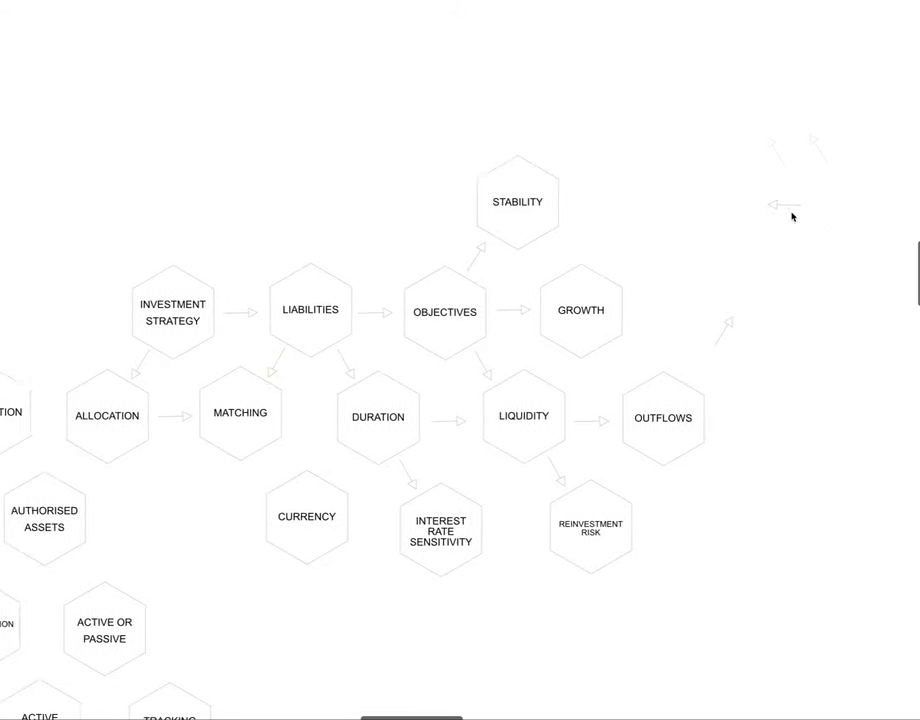
{"action": "scroll", "coordinate": [792, 216], "scroll_direction": "left", "scroll_amount": 2}
{"action": "left_click", "coordinate": [302, 366]}
{"action": "left_click_drag", "start_coordinate": [302, 366], "coordinate": [339, 431]}
{"action": "left_click", "coordinate": [222, 498]}
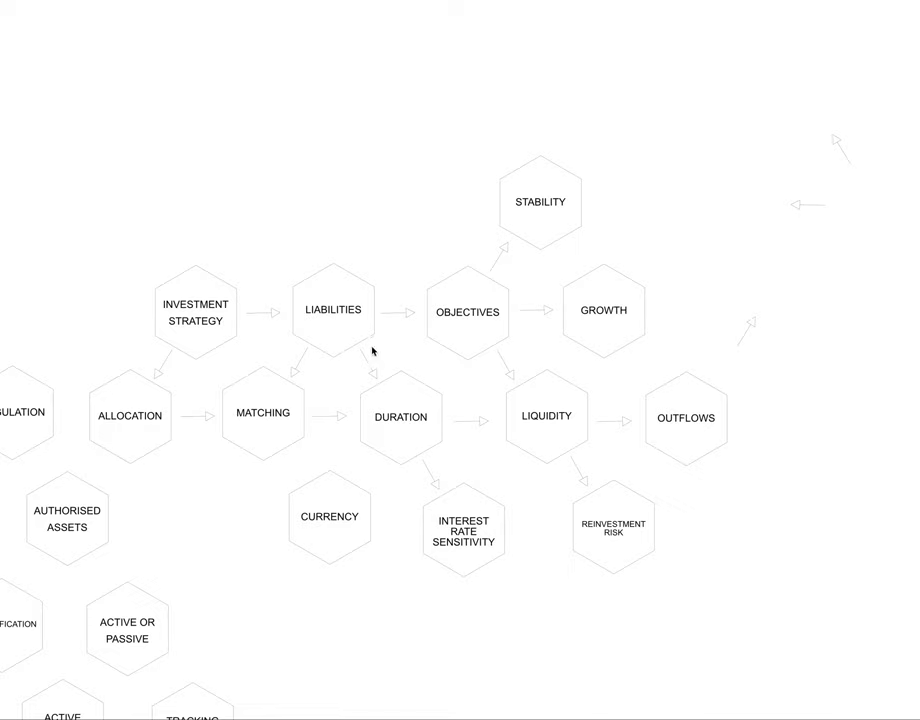
Link MATCHING to CURRENCY with a diagonal arrow and nudge CURRENCY slightly down
{"action": "left_click", "coordinate": [503, 373]}
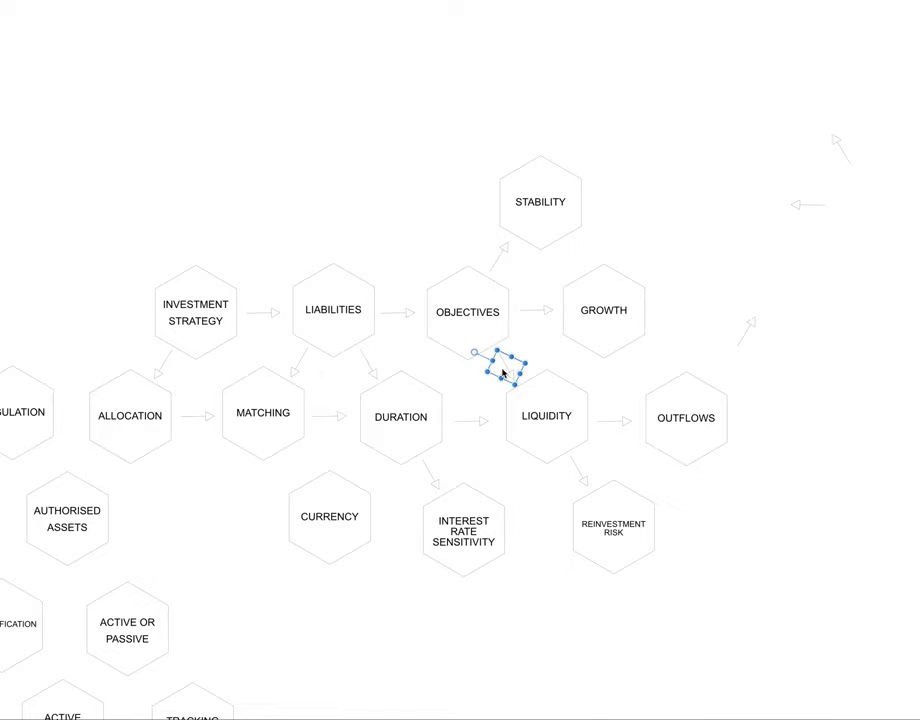
{"action": "left_click_drag", "start_coordinate": [507, 373], "coordinate": [300, 473]}
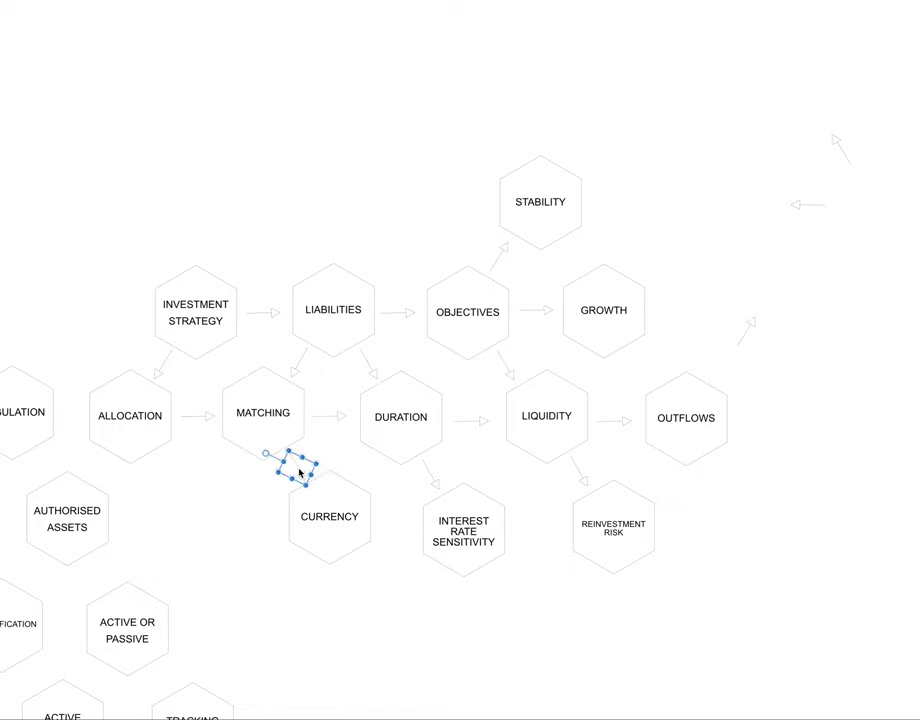
{"action": "left_click", "coordinate": [232, 493]}
{"action": "scroll", "coordinate": [306, 483], "scroll_direction": "left", "scroll_amount": 4}
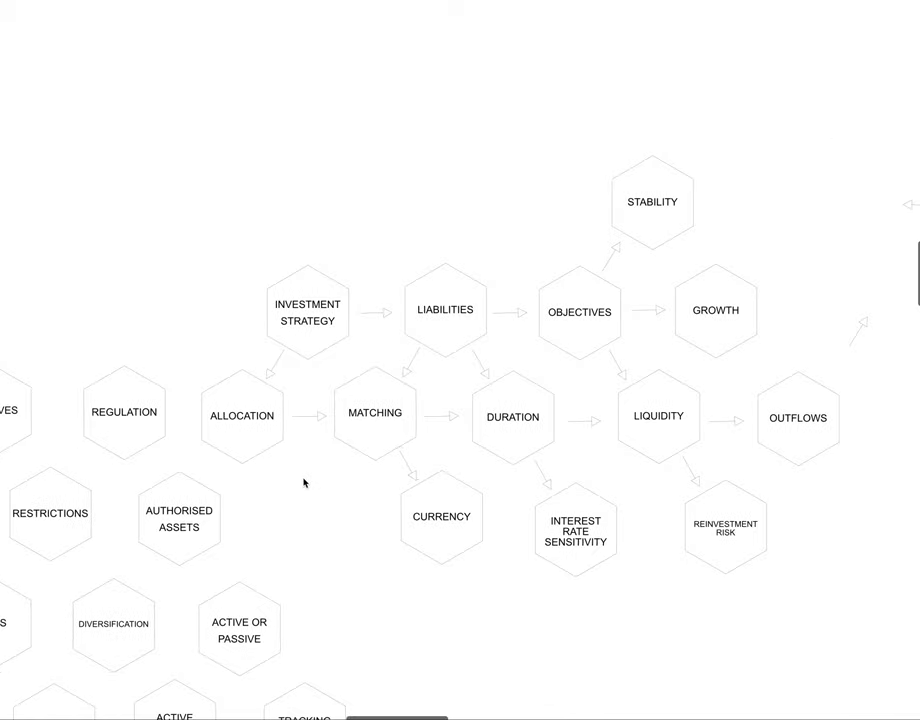
{"action": "scroll", "coordinate": [304, 485], "scroll_direction": "down", "scroll_amount": 3}
{"action": "scroll", "coordinate": [303, 483], "scroll_direction": "left", "scroll_amount": 3}
{"action": "left_click", "coordinate": [536, 421]}
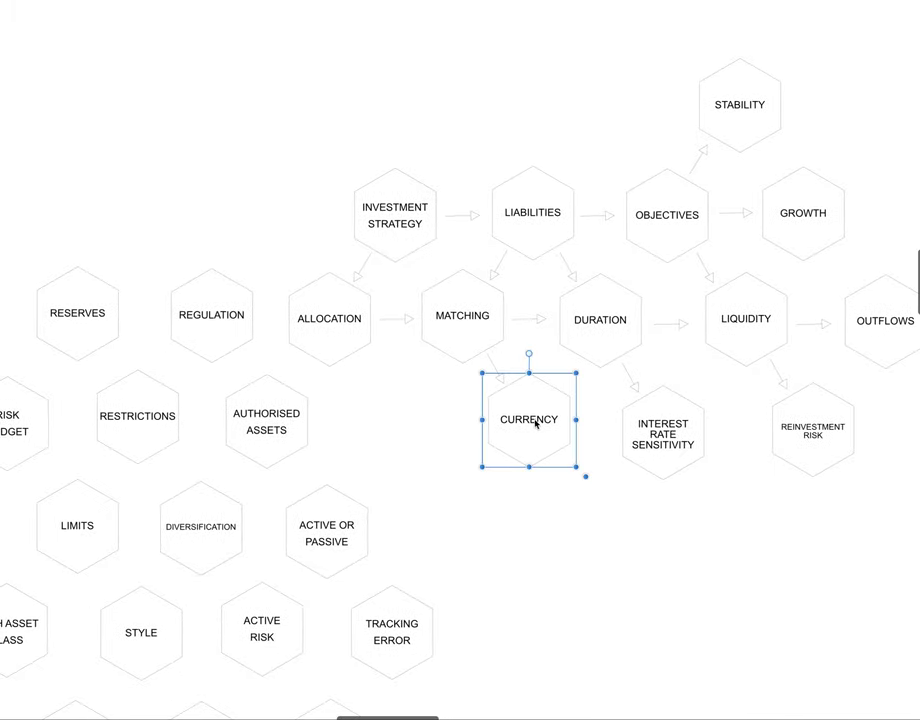
{"action": "left_click_drag", "start_coordinate": [533, 426], "coordinate": [532, 427]}
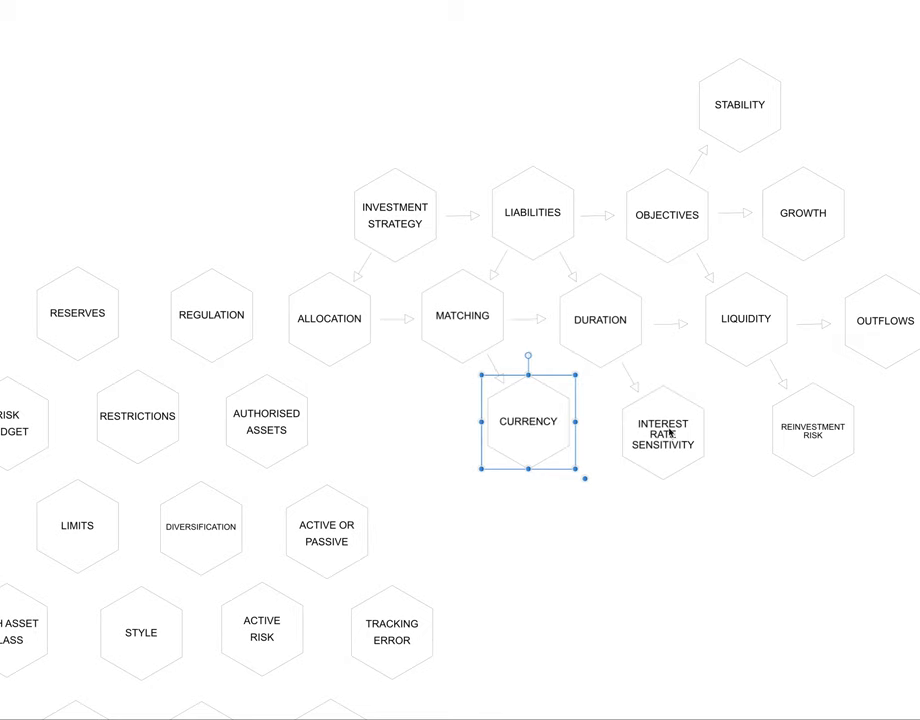
Add a hexagon labelled FOREIGN INVESTMENT between AUTHORISED ASSETS and CURRENCY
{"action": "left_click", "coordinate": [314, 538]}
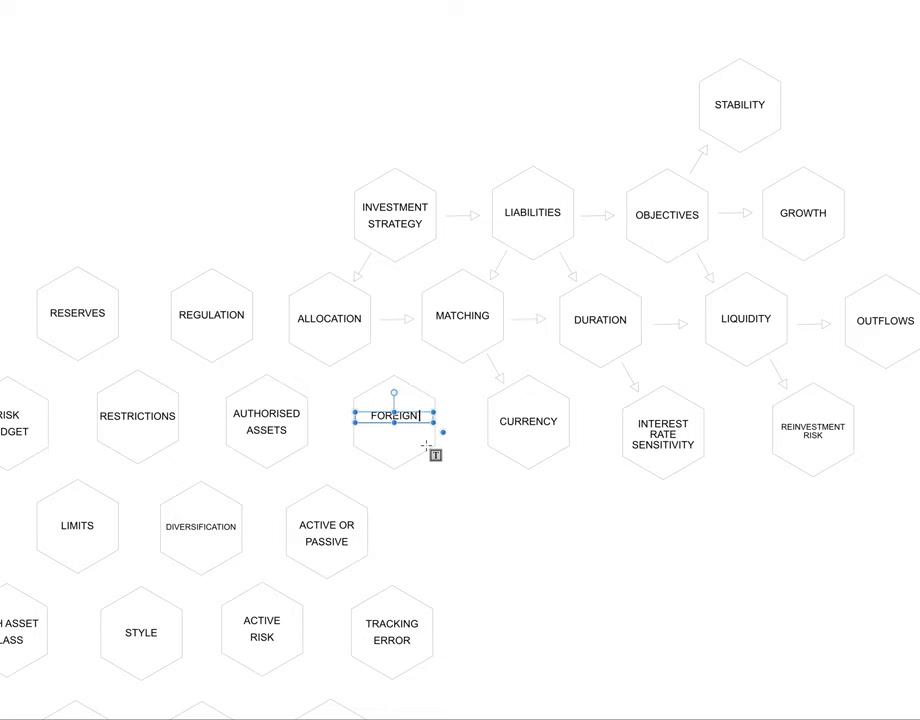
{"action": "type", "text": "investment"}
{"action": "left_click", "coordinate": [472, 464]}
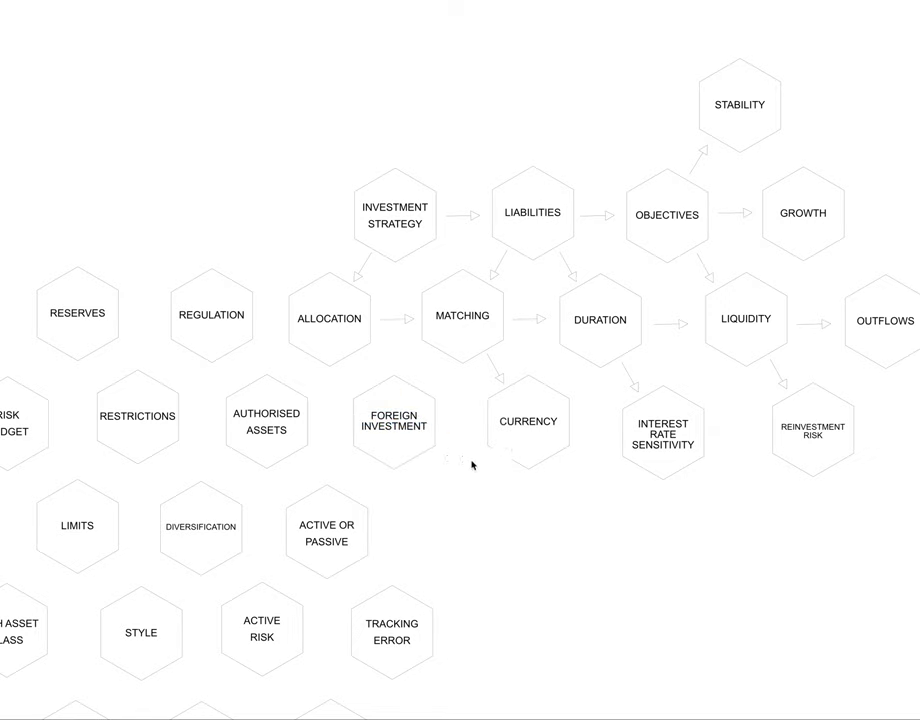
Link CURRENCY to FOREIGN INVESTMENT and on to AUTHORISED ASSETS, and ACTIVE OR PASSIVE up to FOREIGN INVESTMENT, with arrows
{"action": "scroll", "coordinate": [530, 431], "scroll_direction": "right", "scroll_amount": 3}
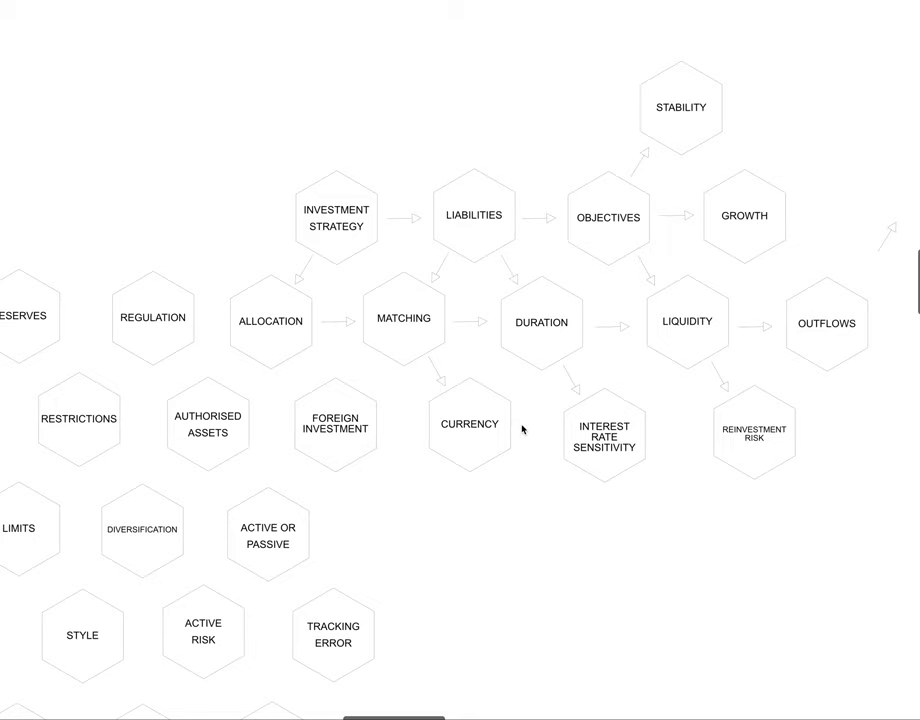
{"action": "scroll", "coordinate": [521, 430], "scroll_direction": "right", "scroll_amount": 6}
{"action": "left_click", "coordinate": [835, 112]}
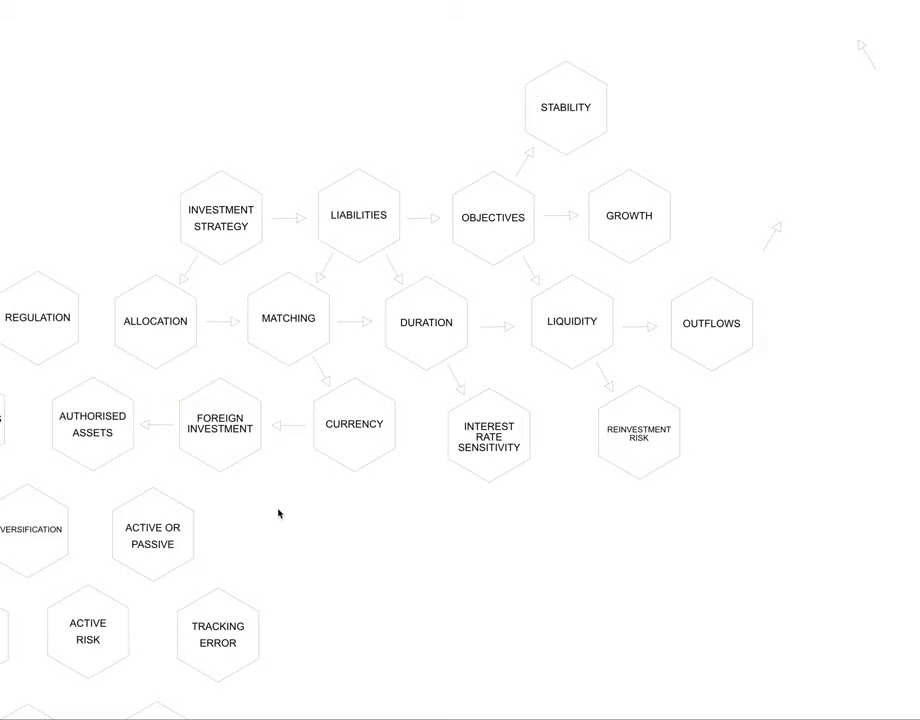
{"action": "scroll", "coordinate": [338, 531], "scroll_direction": "down", "scroll_amount": 2}
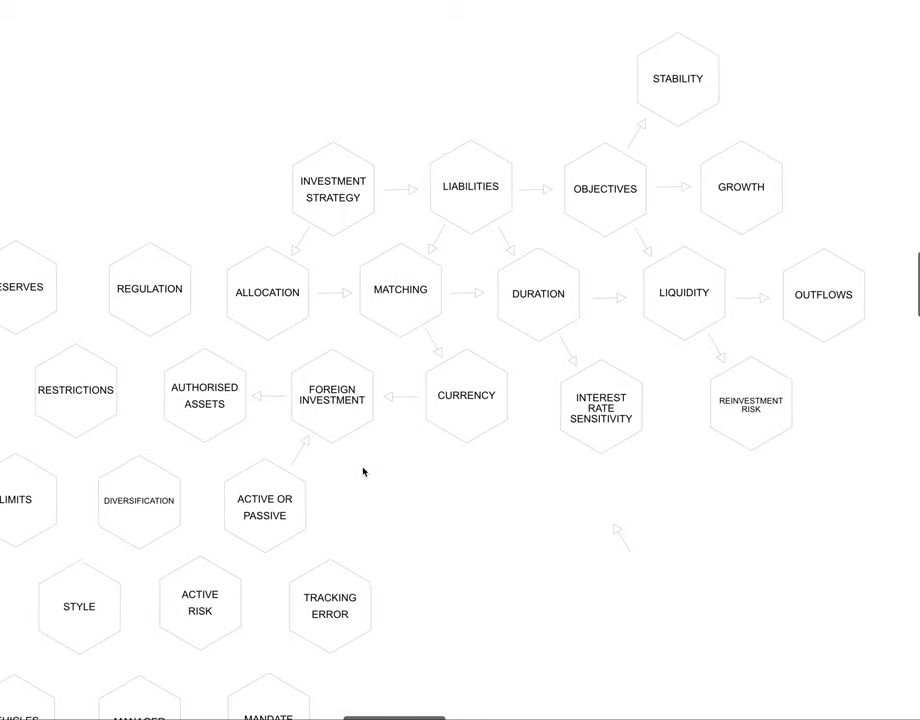
Move RISK and the spare arrow into the empty area below REINVESTMENT RISK
{"action": "scroll", "coordinate": [565, 465], "scroll_direction": "down", "scroll_amount": 2}
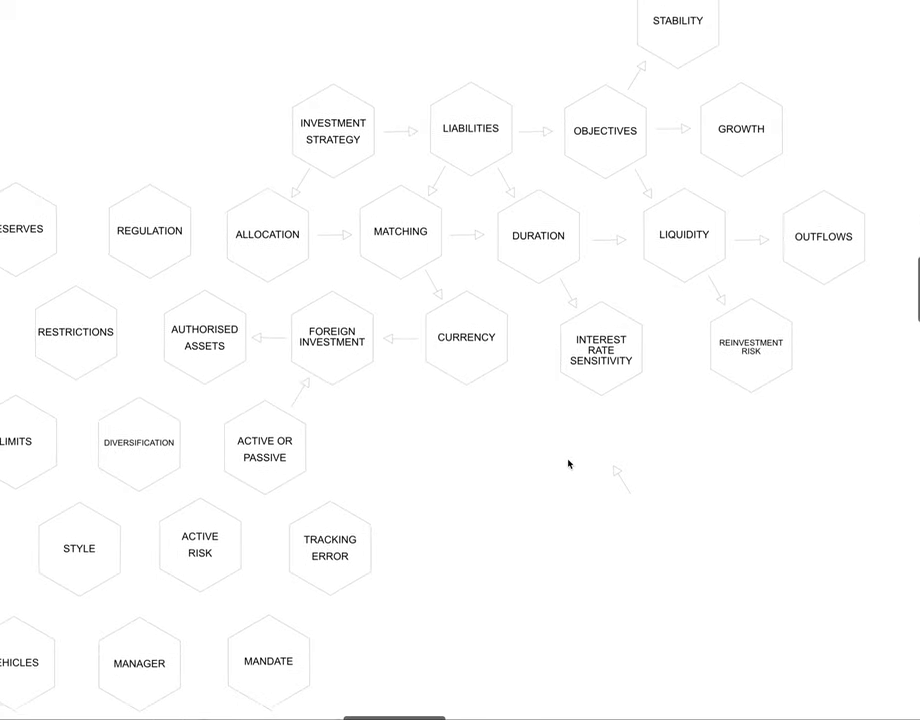
{"action": "scroll", "coordinate": [568, 463], "scroll_direction": "down", "scroll_amount": 4}
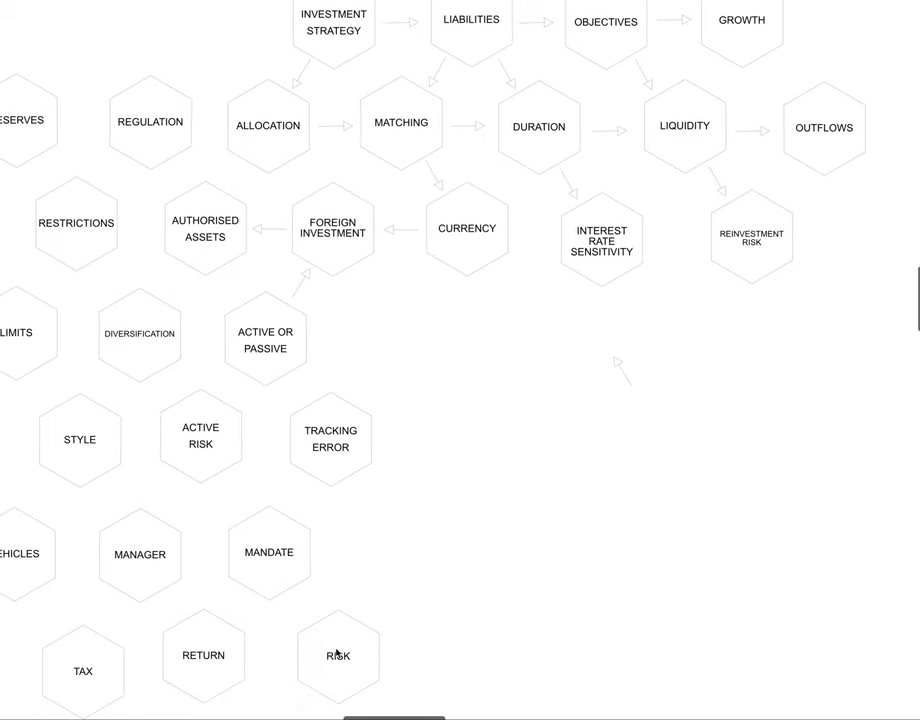
{"action": "left_click_drag", "start_coordinate": [339, 660], "coordinate": [672, 356]}
{"action": "left_click", "coordinate": [614, 369]}
{"action": "left_click_drag", "start_coordinate": [622, 394], "coordinate": [733, 515]}
{"action": "scroll", "coordinate": [526, 458], "scroll_direction": "left", "scroll_amount": 5}
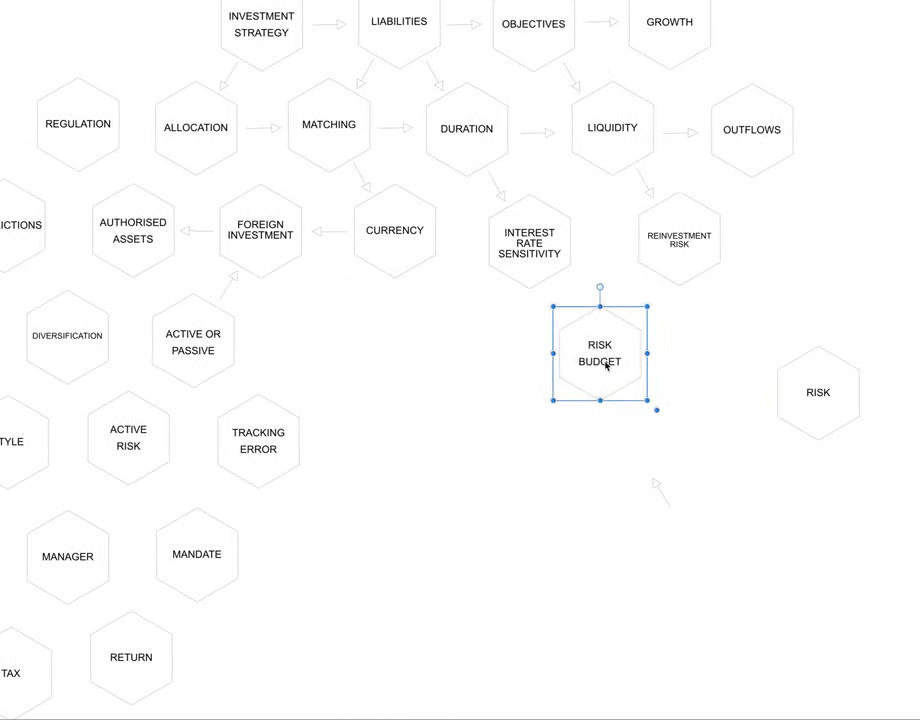
Link REINVESTMENT RISK to RISK BUDGET with a diagonal arrow and nudge RISK BUDGET to meet it
{"action": "left_click", "coordinate": [700, 417]}
{"action": "scroll", "coordinate": [712, 419], "scroll_direction": "up", "scroll_amount": 1}
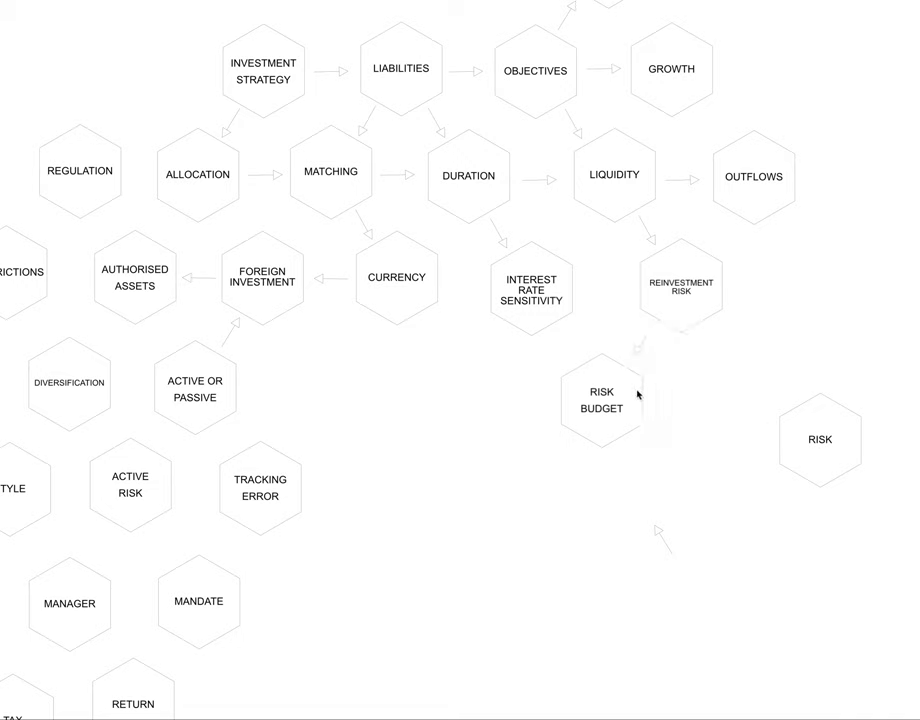
{"action": "left_click", "coordinate": [602, 398]}
{"action": "left_click_drag", "start_coordinate": [602, 398], "coordinate": [610, 402]}
{"action": "left_click", "coordinate": [683, 395]}
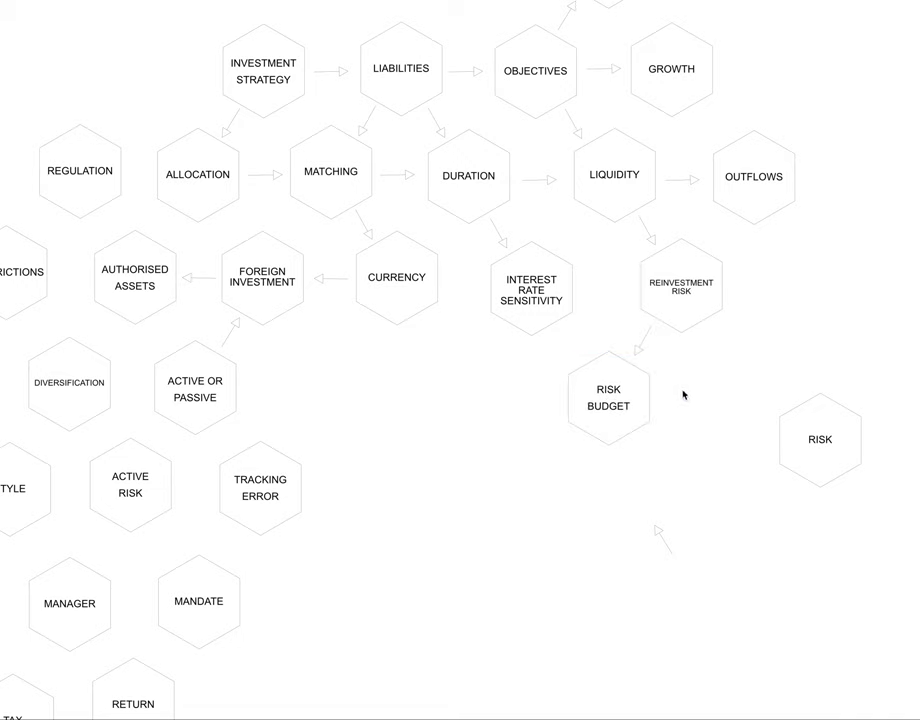
Place RISK beside RISK BUDGET, then link CURRENCY to RISK and both INTEREST RATE SENSITIVITY and RISK to RISK BUDGET with arrows
{"action": "left_click", "coordinate": [442, 137]}
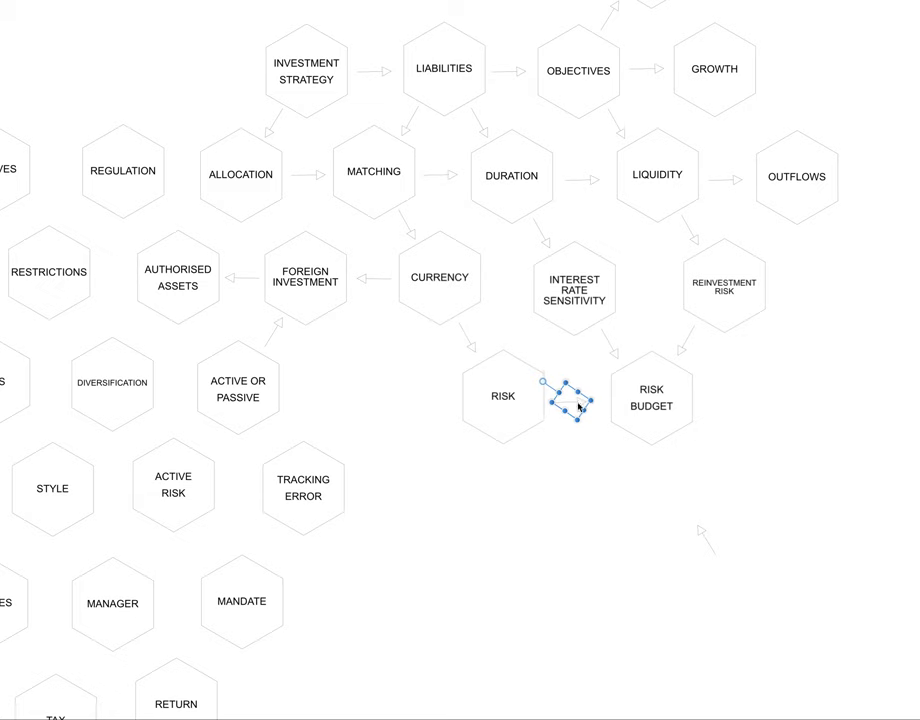
{"action": "left_click", "coordinate": [573, 456]}
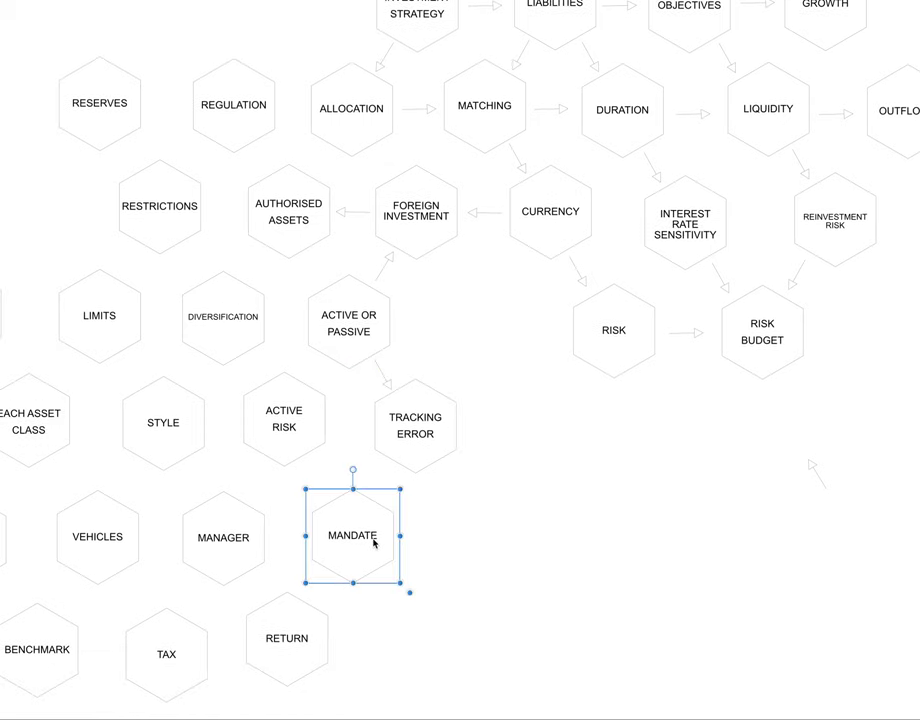
Duplicate the MANDATE hexagon to its right and relabel the copy INDEX
{"action": "left_click_drag", "start_coordinate": [362, 538], "coordinate": [476, 533]}
{"action": "left_click", "coordinate": [483, 538]}
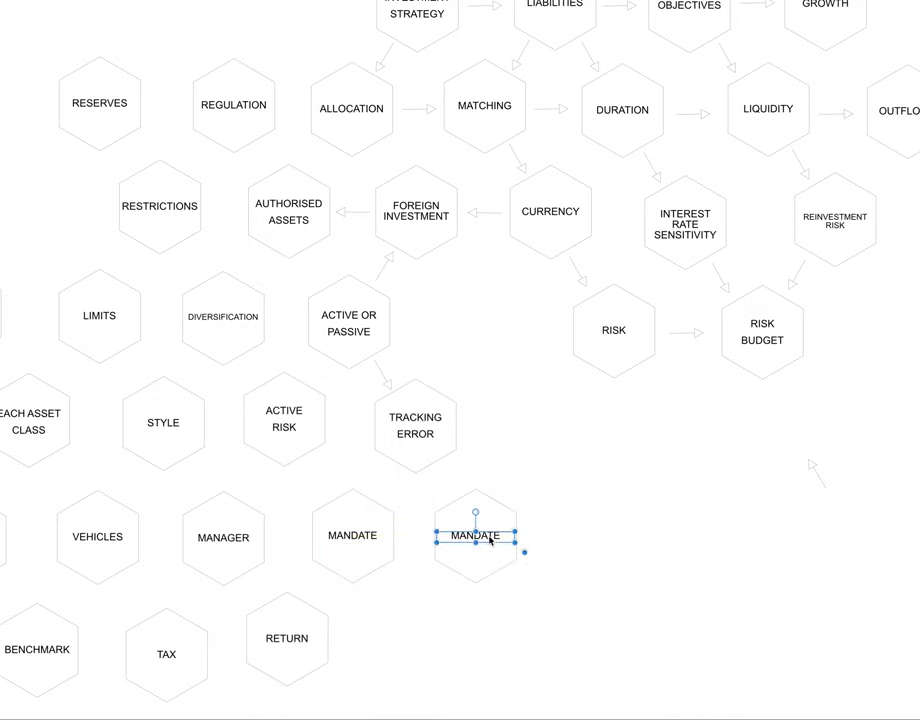
{"action": "double_click", "coordinate": [441, 537]}
{"action": "type", "text": "INDEX"}
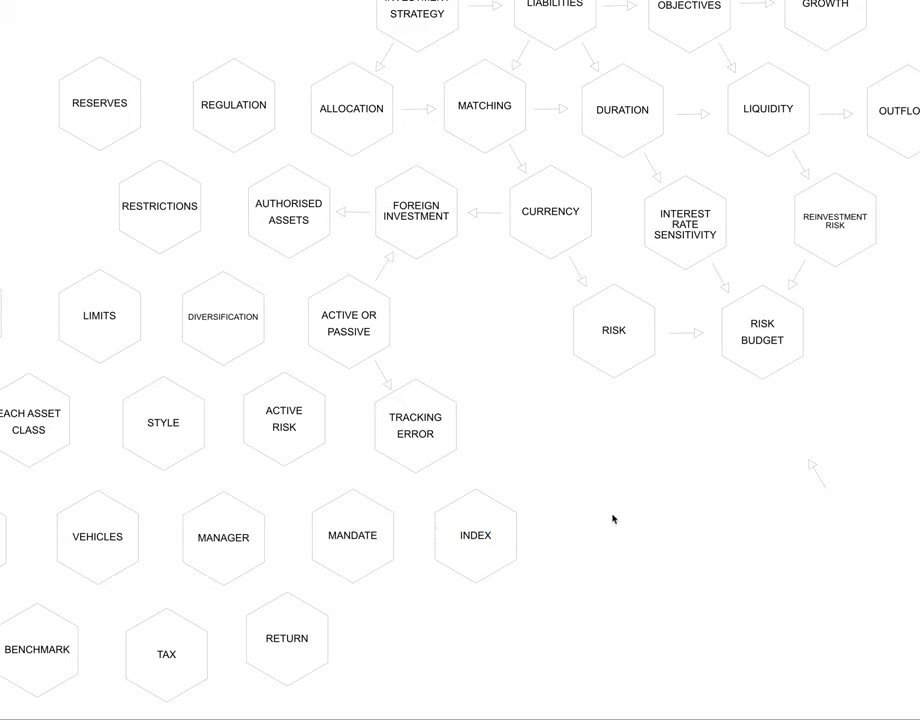
Add a diagonal arrow from TRACKING ERROR down to INDEX by copying the arrow between ACTIVE OR PASSIVE and TRACKING ERROR
{"action": "left_click", "coordinate": [388, 382]}
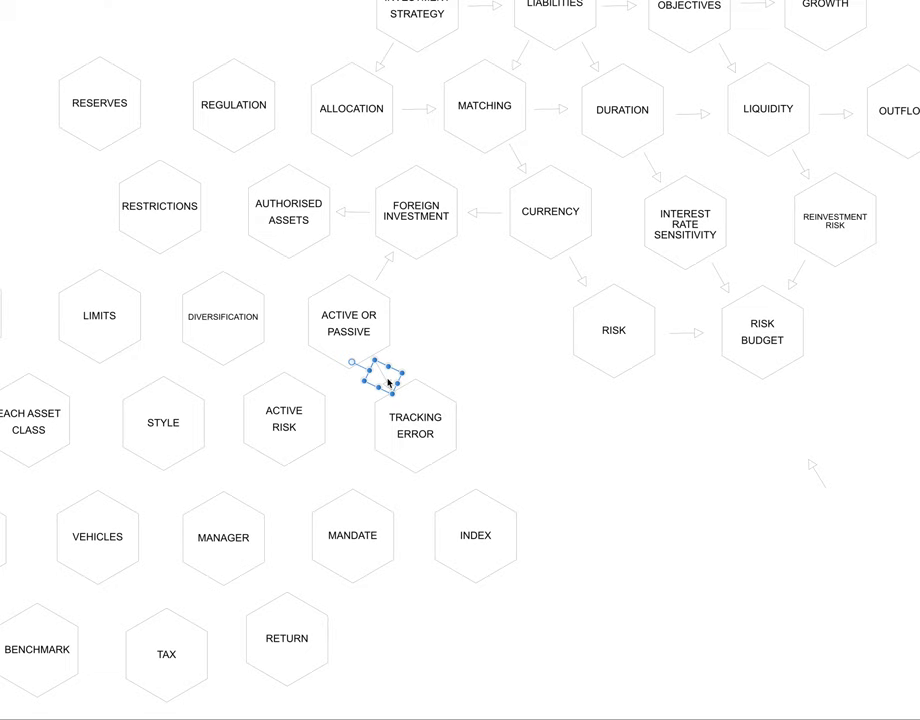
{"action": "left_click_drag", "start_coordinate": [388, 382], "coordinate": [450, 493]}
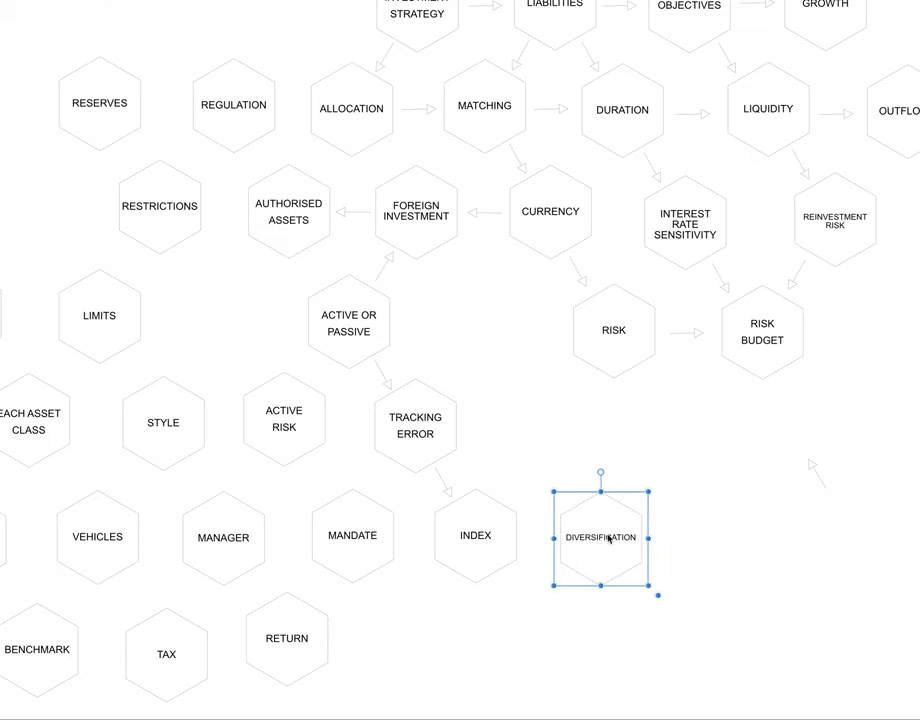
Place DIVERSIFICATION to the right of INDEX and link INDEX to it with a horizontal arrow
{"action": "left_click", "coordinate": [481, 384]}
{"action": "left_click", "coordinate": [701, 112]}
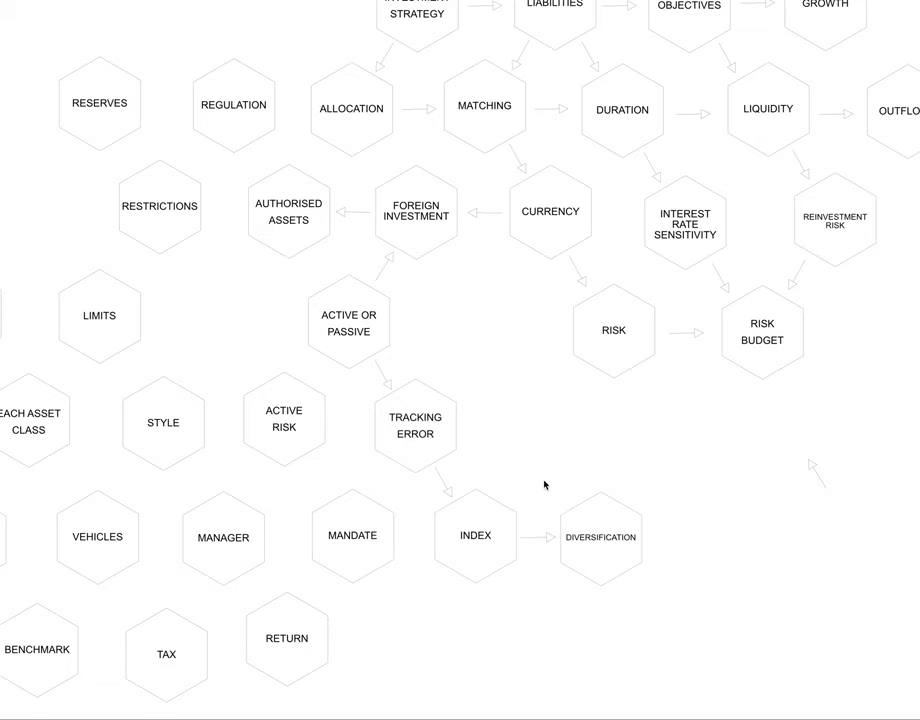
{"action": "left_click", "coordinate": [601, 541]}
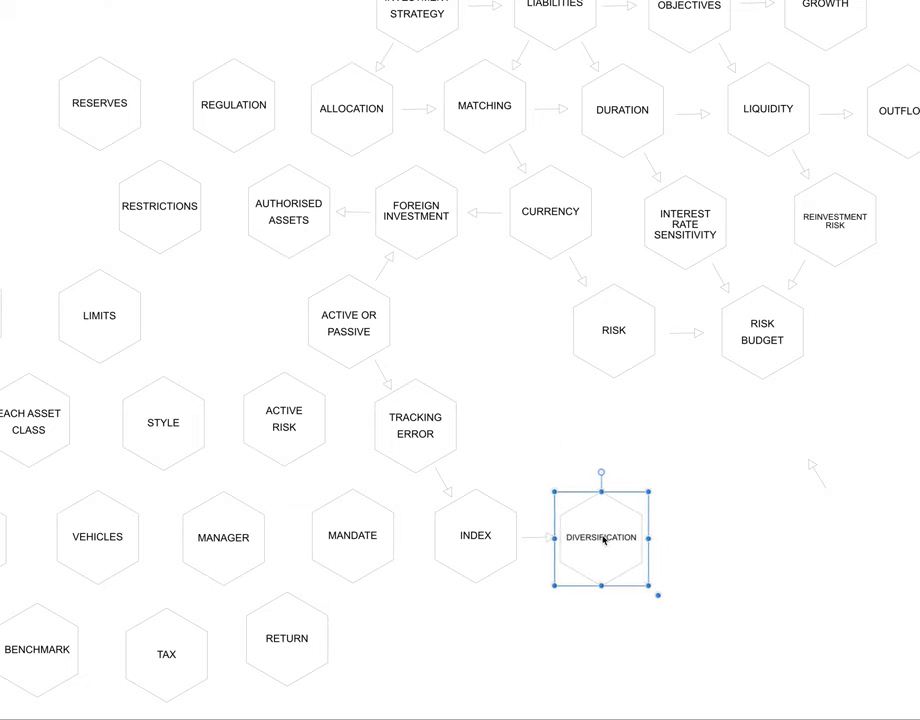
{"action": "left_click", "coordinate": [695, 549]}
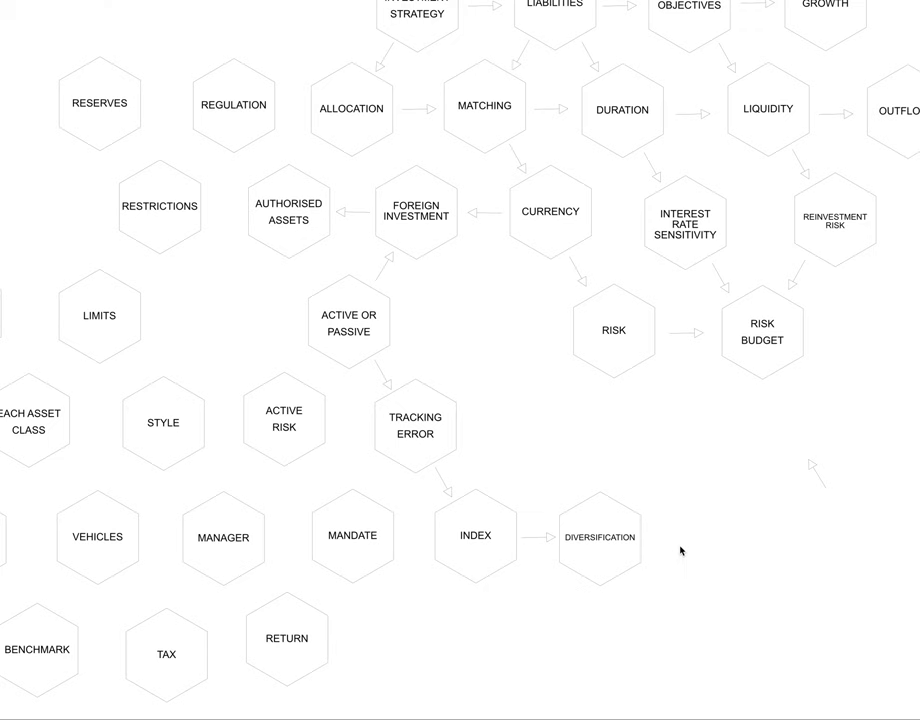
{"action": "scroll", "coordinate": [680, 549], "scroll_direction": "left", "scroll_amount": 2}
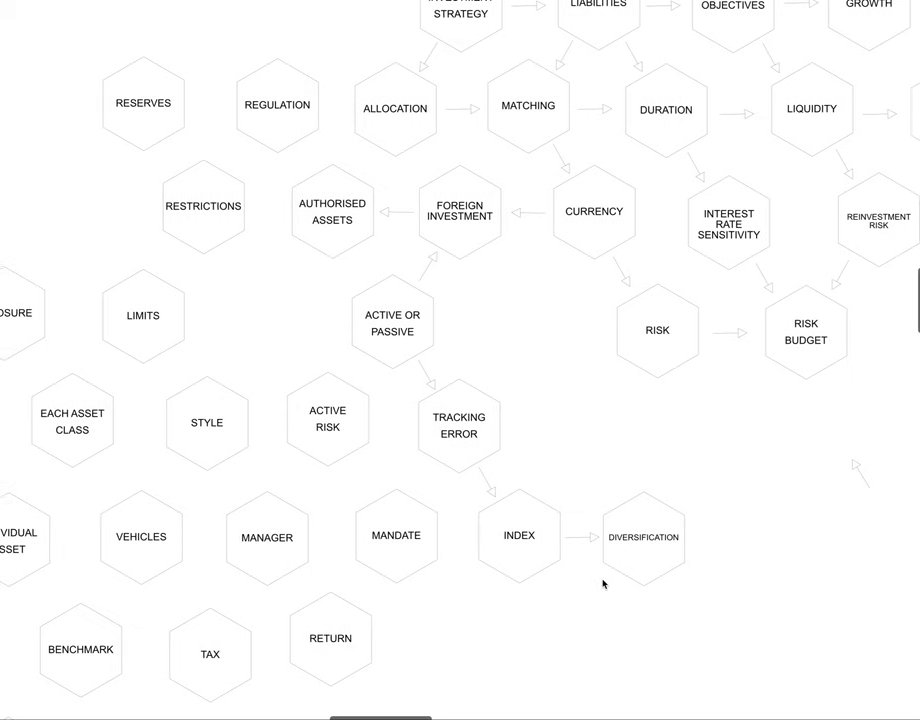
Move EXPOSURE between LIMITS and ACTIVE OR PASSIVE, set RESTRICTIONS aside, and put REGULATION beside AUTHORISED ASSETS
{"action": "left_click", "coordinate": [364, 420]}
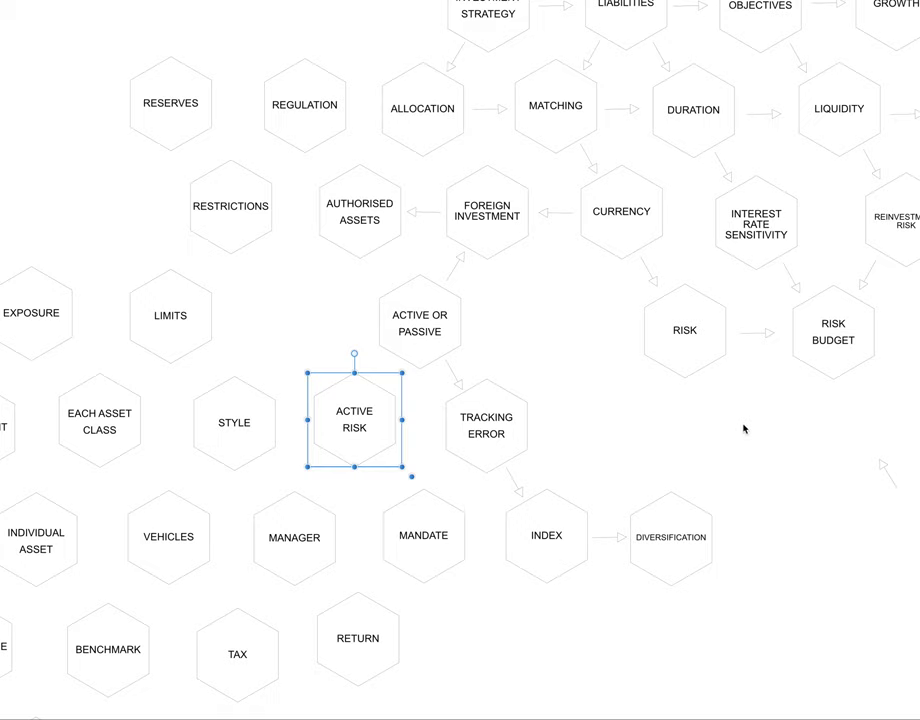
{"action": "scroll", "coordinate": [732, 428], "scroll_direction": "left", "scroll_amount": 10}
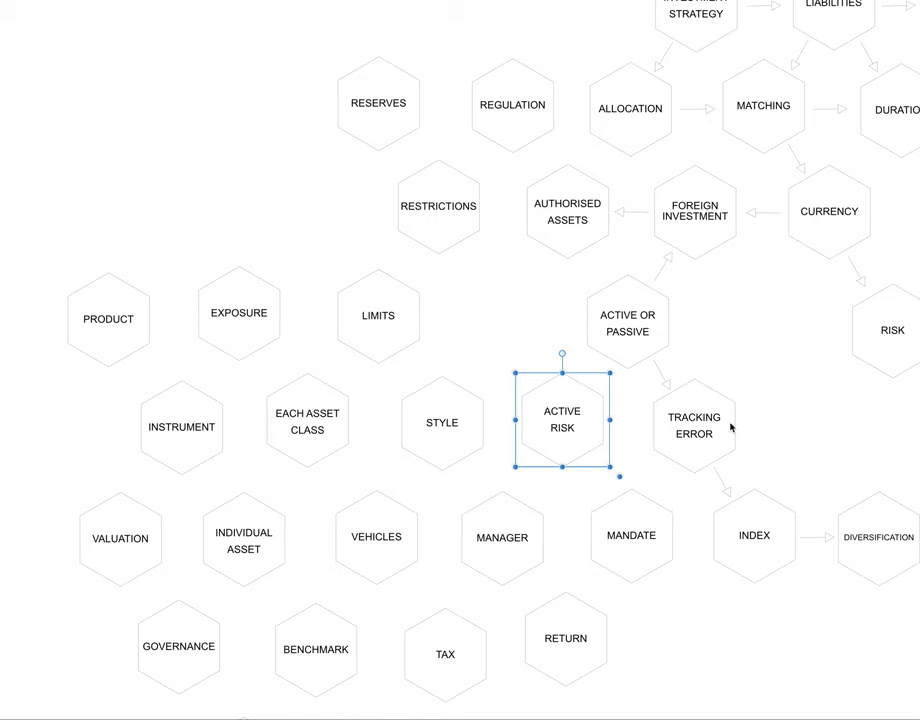
{"action": "left_click", "coordinate": [244, 320]}
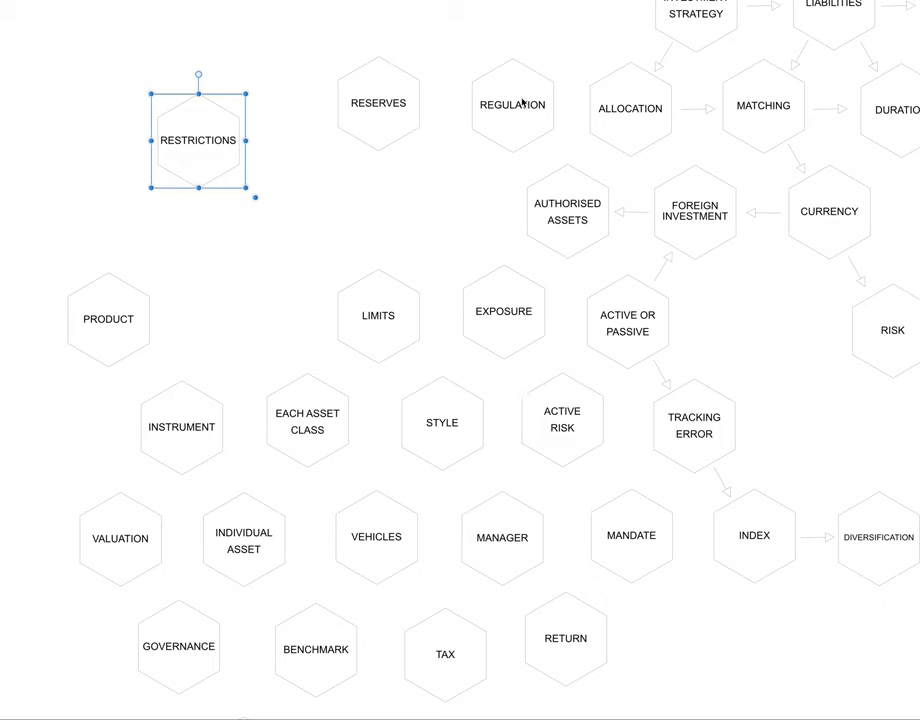
{"action": "left_click", "coordinate": [518, 112]}
{"action": "left_click_drag", "start_coordinate": [522, 115], "coordinate": [450, 217]}
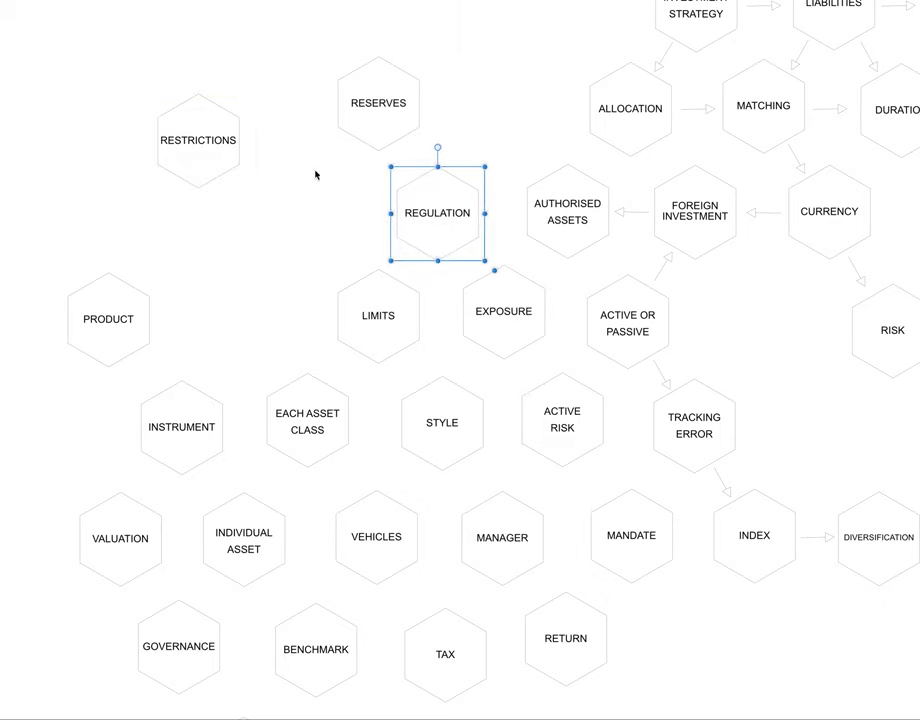
{"action": "scroll", "coordinate": [540, 283], "scroll_direction": "up", "scroll_amount": 3}
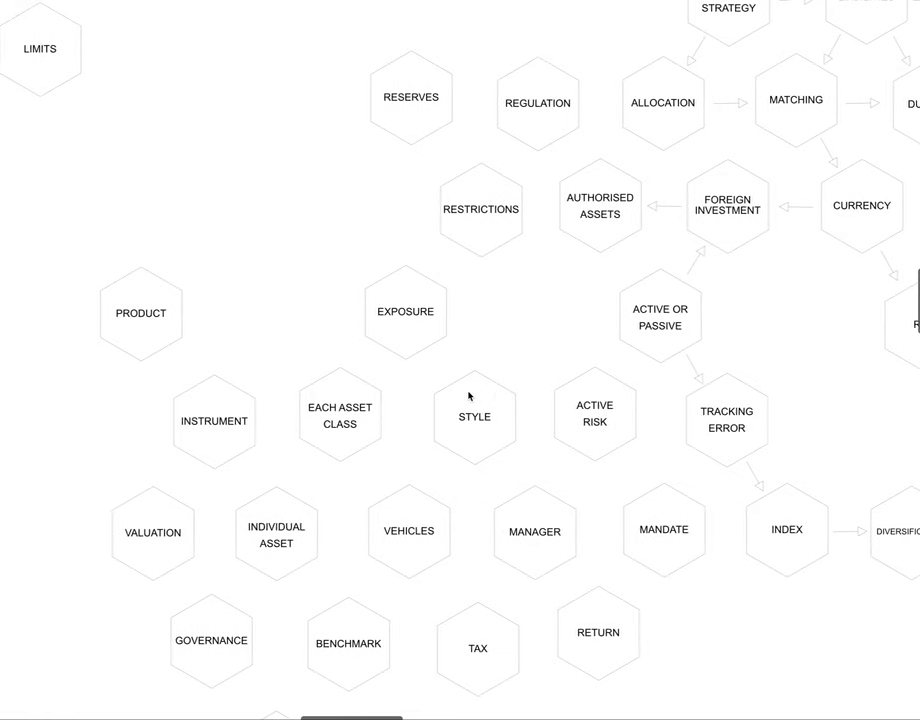
Move INSTRUMENT to the left of EXPOSURE and bring the distant PARTY hexagon to the left of RESTRICTIONS
{"action": "left_click", "coordinate": [228, 424]}
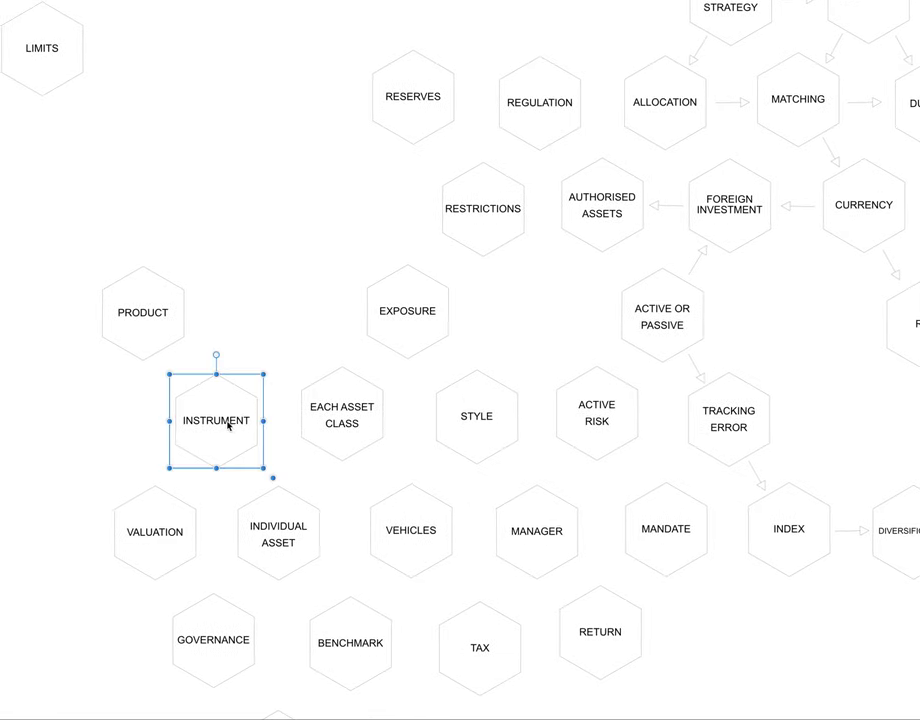
{"action": "left_click_drag", "start_coordinate": [234, 414], "coordinate": [294, 312]}
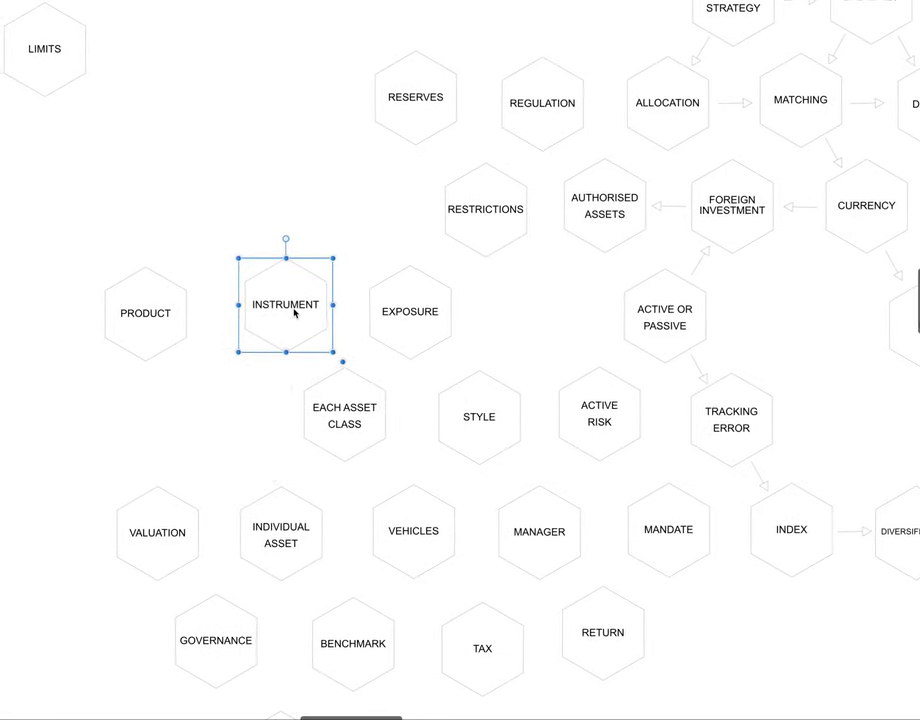
{"action": "scroll", "coordinate": [298, 325], "scroll_direction": "left", "scroll_amount": 2}
{"action": "scroll", "coordinate": [299, 324], "scroll_direction": "up", "scroll_amount": 7}
{"action": "scroll", "coordinate": [300, 325], "scroll_direction": "left", "scroll_amount": 4}
{"action": "scroll", "coordinate": [300, 325], "scroll_direction": "left", "scroll_amount": 2}
{"action": "left_click", "coordinate": [88, 160]}
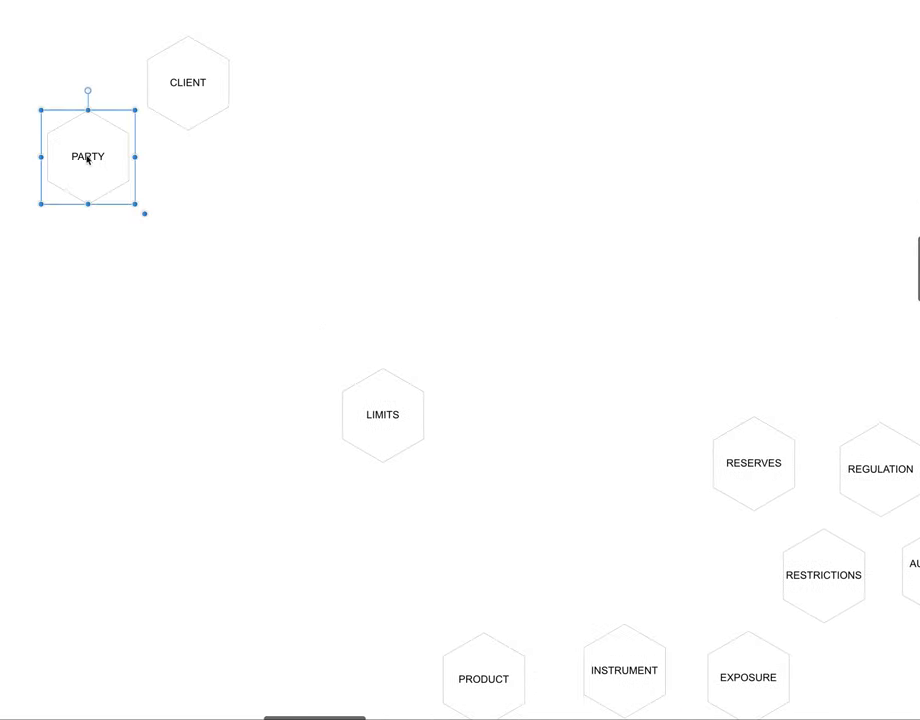
{"action": "left_click_drag", "start_coordinate": [88, 160], "coordinate": [604, 528]}
{"action": "scroll", "coordinate": [620, 495], "scroll_direction": "down", "scroll_amount": 6}
{"action": "scroll", "coordinate": [573, 483], "scroll_direction": "right", "scroll_amount": 5}
{"action": "scroll", "coordinate": [573, 483], "scroll_direction": "down", "scroll_amount": 4}
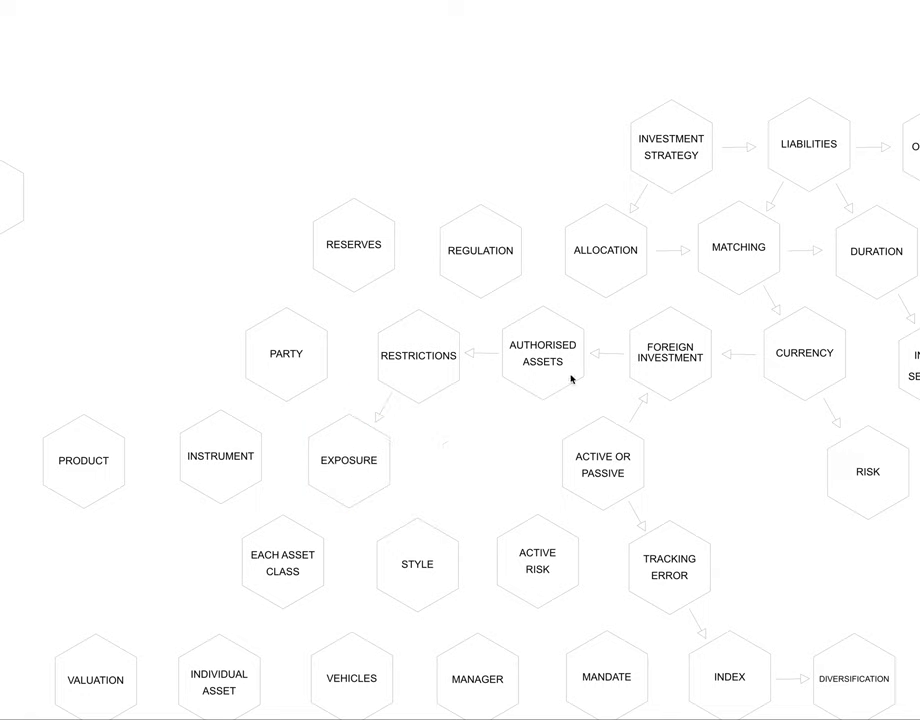
Link EXPOSURE to INSTRUMENT, EACH ASSET CLASS and PARTY with copied arrows, and align PARTY with its arrow
{"action": "left_click", "coordinate": [385, 414]}
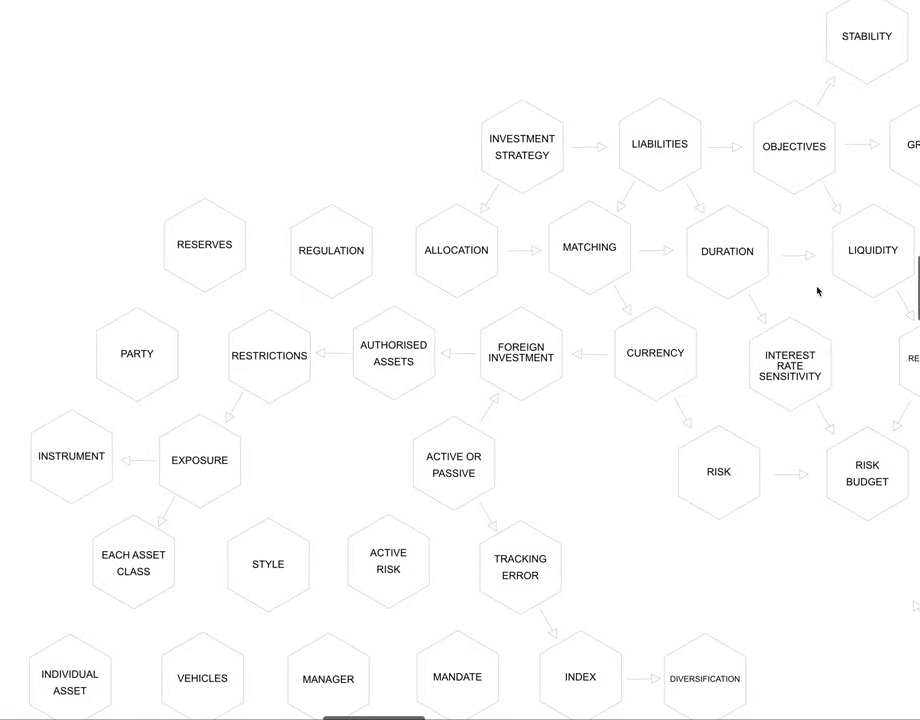
{"action": "scroll", "coordinate": [817, 291], "scroll_direction": "right", "scroll_amount": 2}
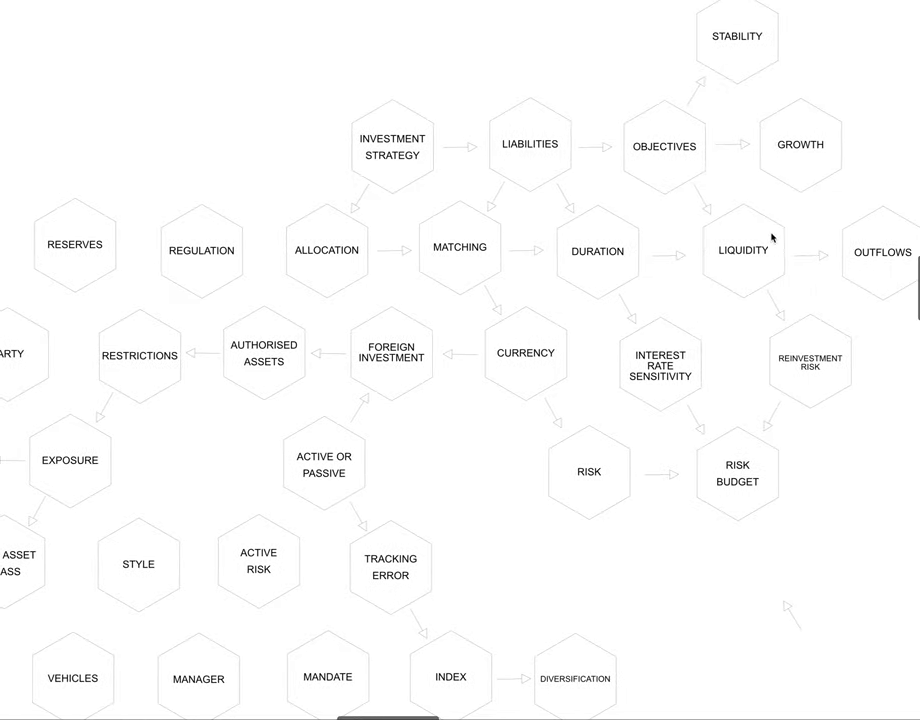
{"action": "scroll", "coordinate": [765, 258], "scroll_direction": "left", "scroll_amount": 4}
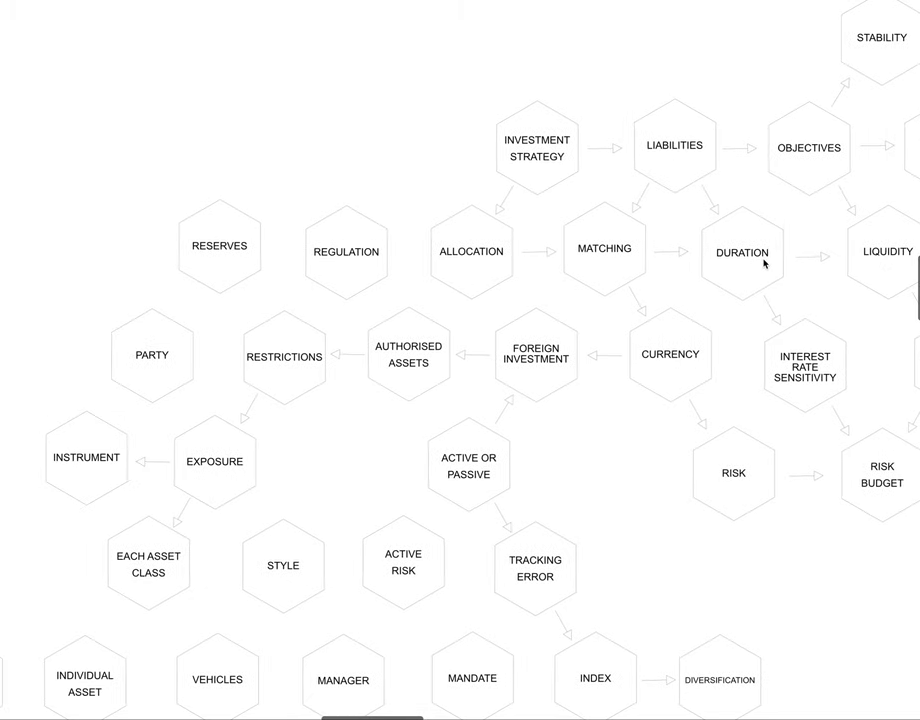
{"action": "left_click", "coordinate": [516, 406]}
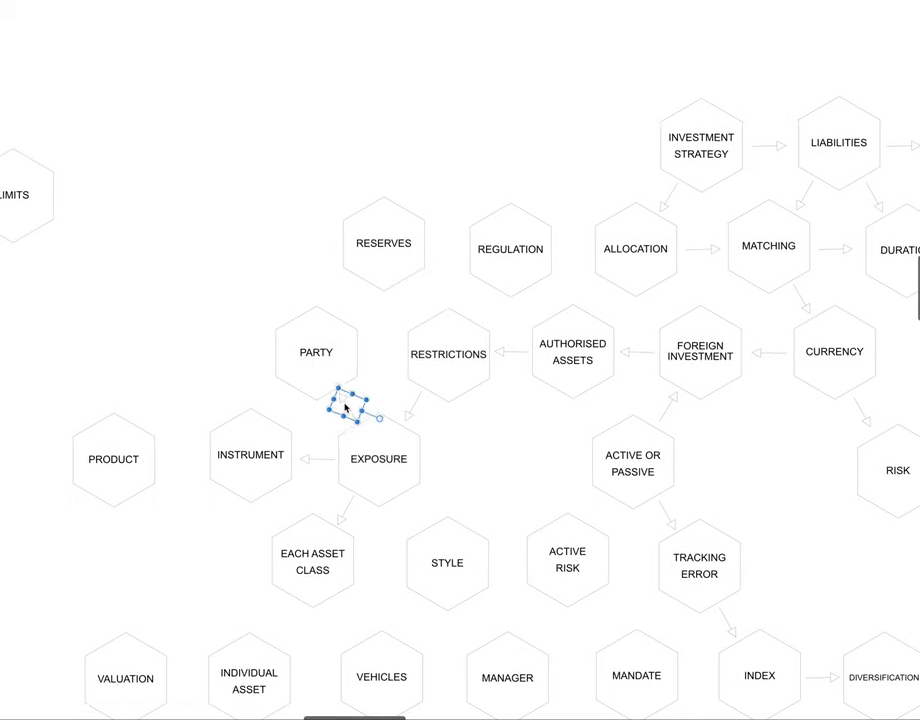
{"action": "left_click", "coordinate": [322, 352]}
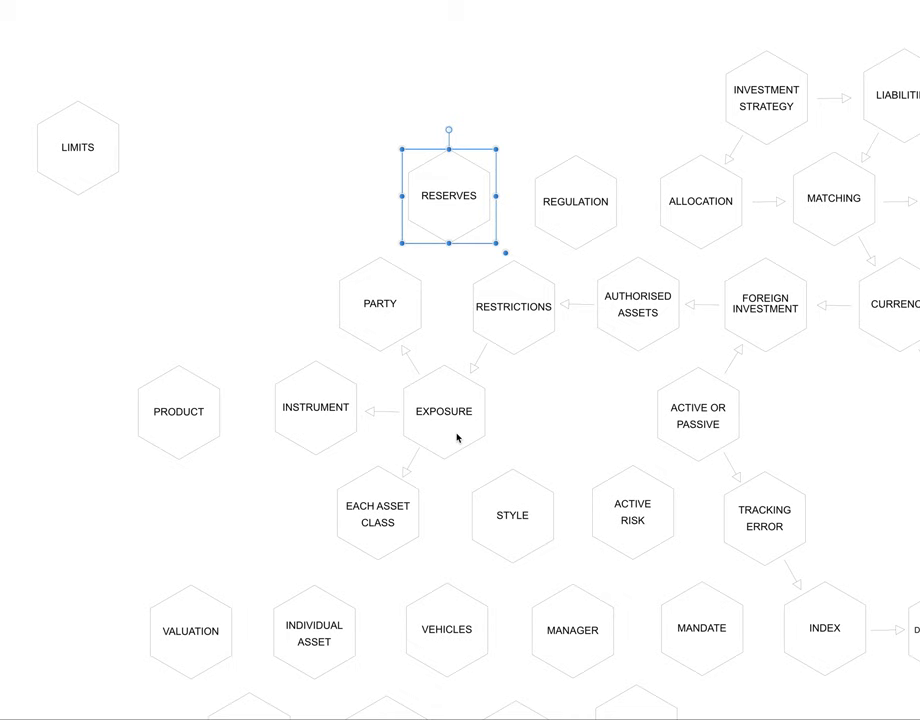
Place INDIVIDUAL ASSET beside EACH ASSET CLASS, add arrows to it from EXPOSURE and EACH ASSET CLASS, and link EACH ASSET CLASS to INSTRUMENT
{"action": "scroll", "coordinate": [455, 437], "scroll_direction": "down", "scroll_amount": 3}
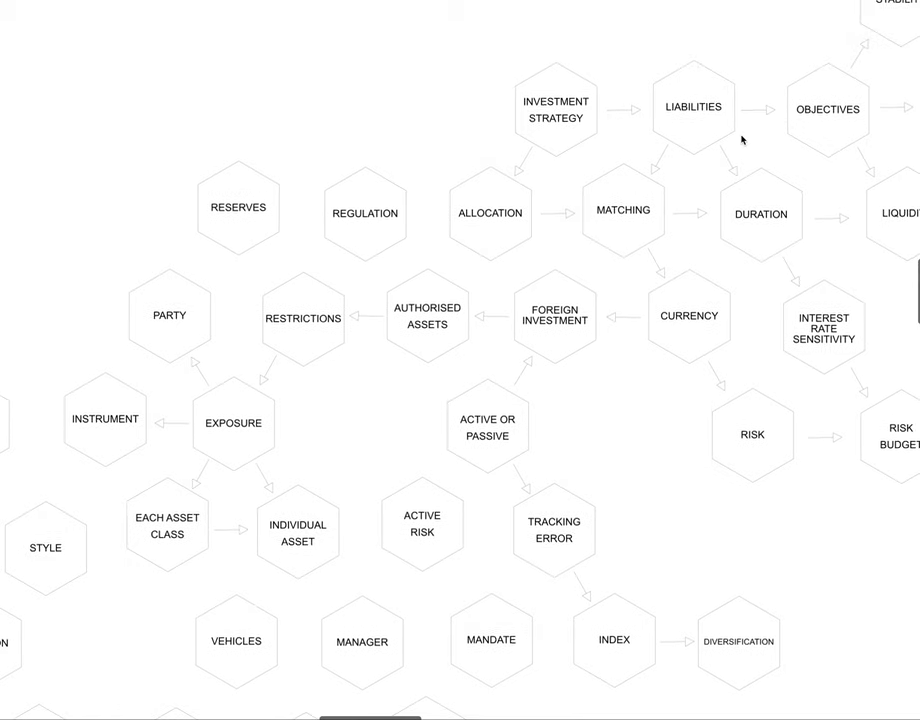
{"action": "scroll", "coordinate": [343, 480], "scroll_direction": "left", "scroll_amount": 4}
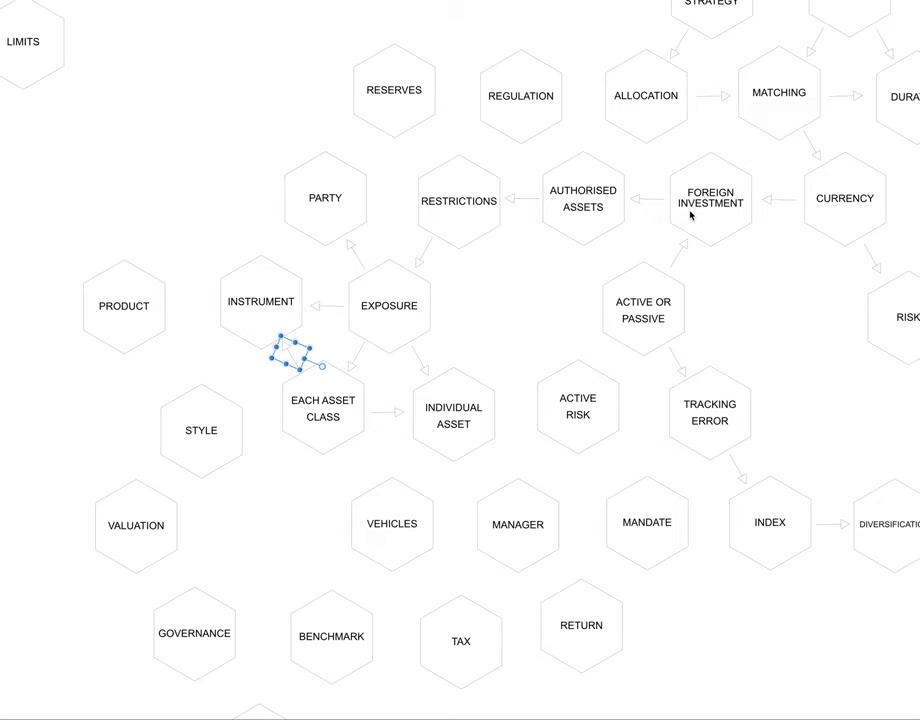
Set VEHICLES aside to the left of STYLE and move VALUATION into its place below INDIVIDUAL ASSET
{"action": "scroll", "coordinate": [690, 214], "scroll_direction": "down", "scroll_amount": 5}
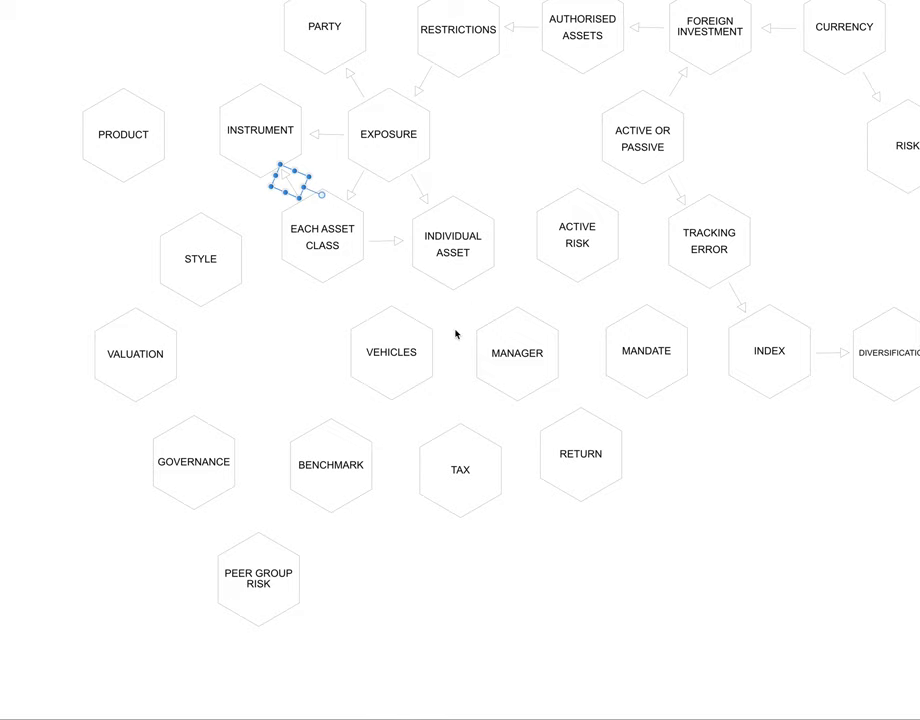
{"action": "scroll", "coordinate": [433, 339], "scroll_direction": "up", "scroll_amount": 3}
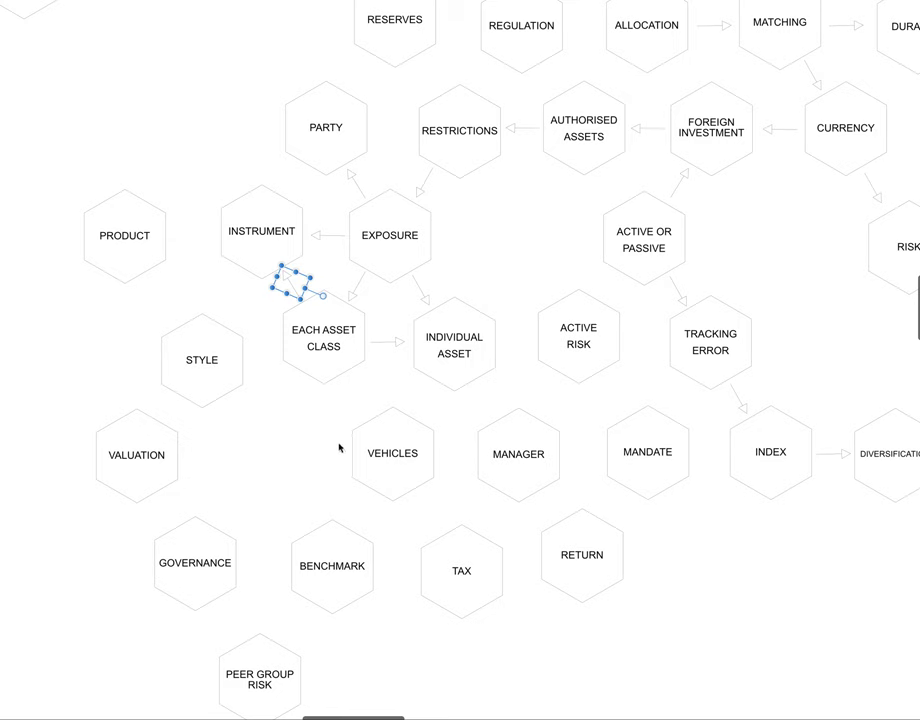
{"action": "left_click_drag", "start_coordinate": [400, 457], "coordinate": [78, 361]}
{"action": "left_click", "coordinate": [135, 458]}
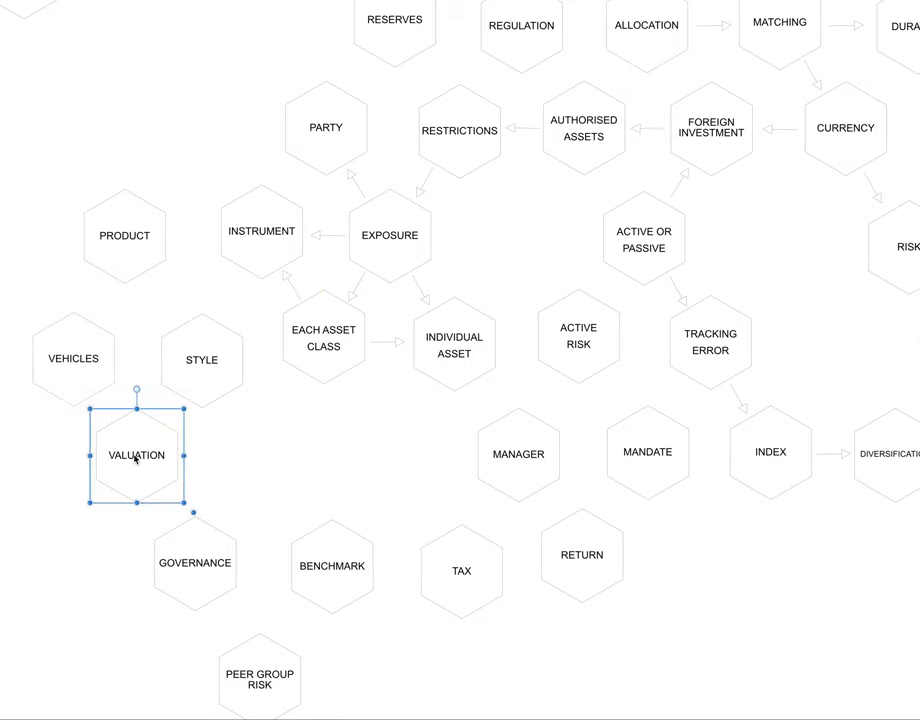
{"action": "left_click_drag", "start_coordinate": [135, 458], "coordinate": [395, 452]}
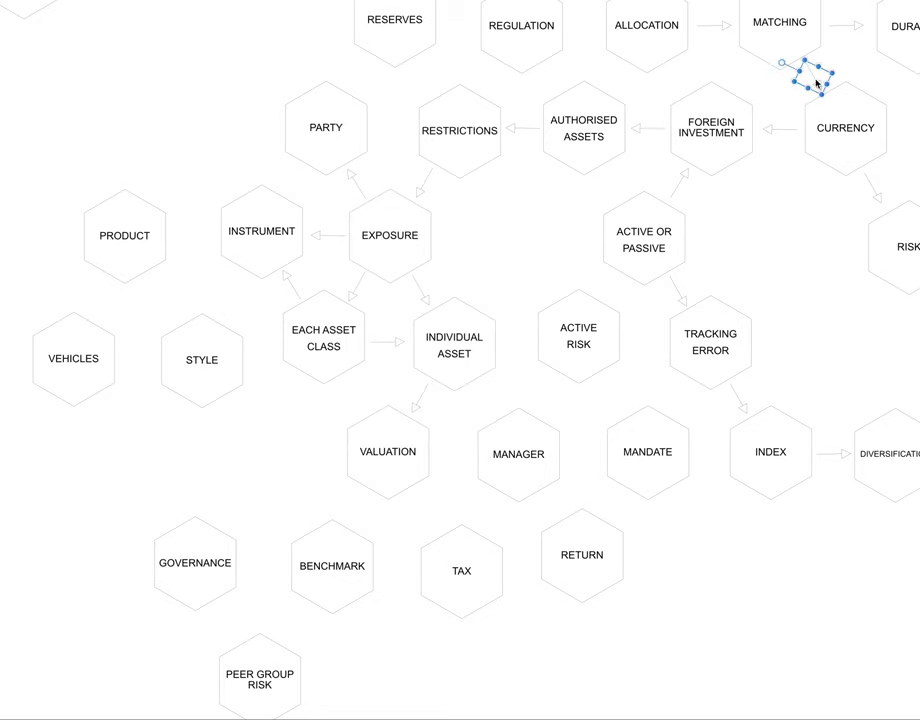
Link EACH ASSET CLASS to VALUATION by copying the diagonal arrow between MATCHING and CURRENCY
{"action": "left_click_drag", "start_coordinate": [816, 85], "coordinate": [361, 403]}
{"action": "left_click", "coordinate": [271, 421]}
{"action": "left_click", "coordinate": [395, 455]}
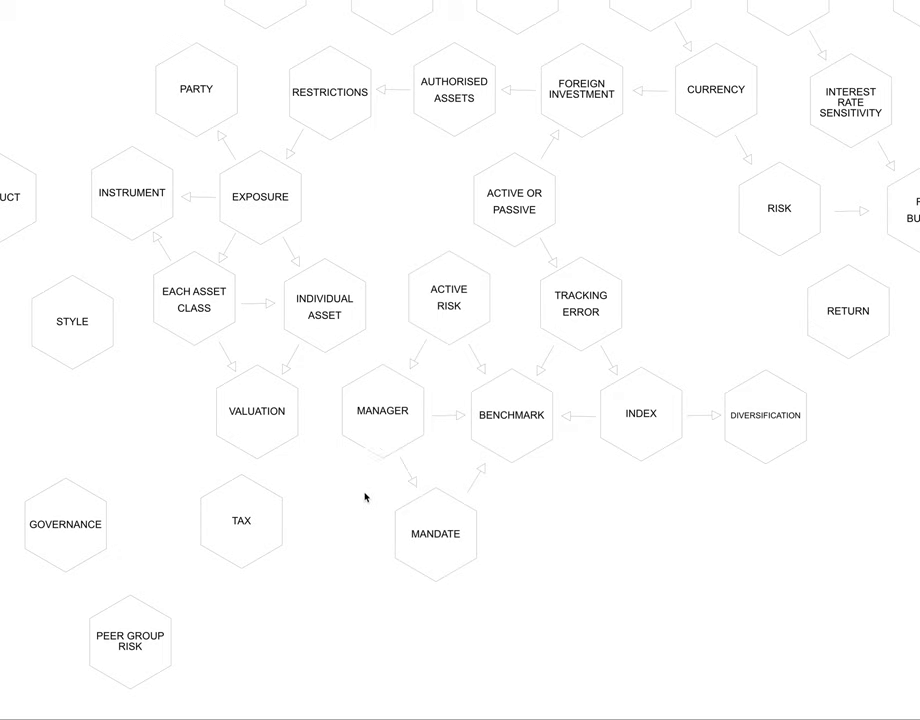
Place PEER GROUP RISK below BENCHMARK and link them by copying the arrow between ACTIVE OR PASSIVE and TRACKING ERROR
{"action": "scroll", "coordinate": [375, 492], "scroll_direction": "left", "scroll_amount": 2}
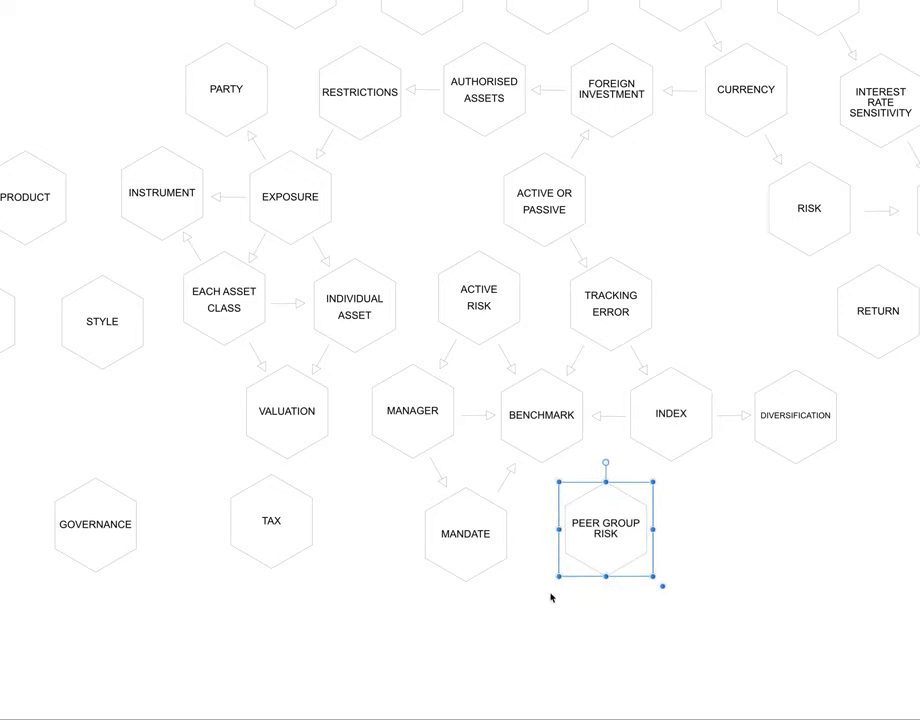
{"action": "scroll", "coordinate": [550, 597], "scroll_direction": "right", "scroll_amount": 4}
{"action": "left_click", "coordinate": [472, 260]}
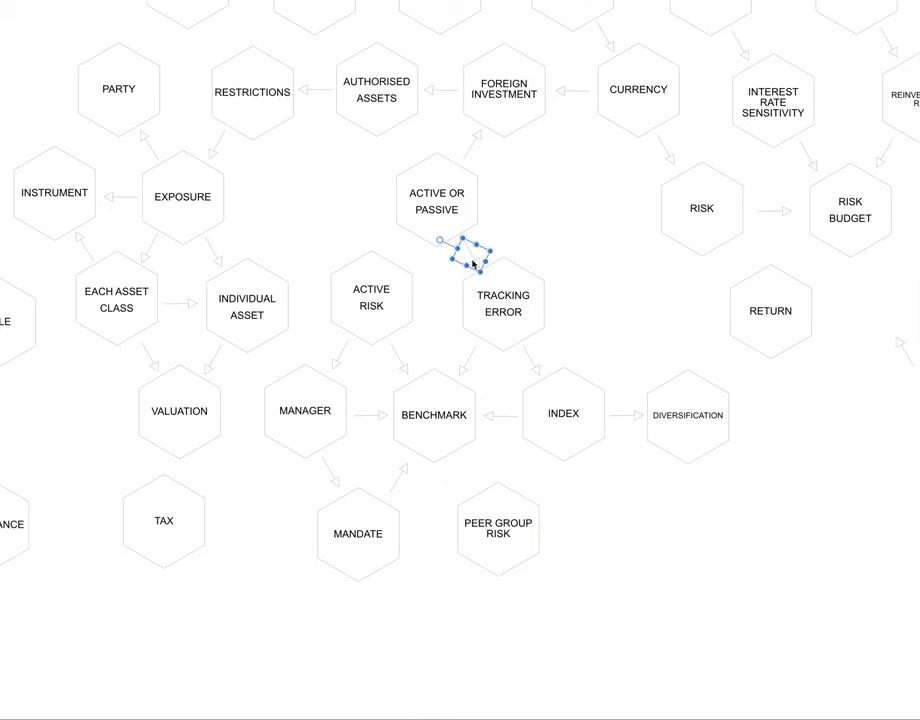
{"action": "left_click_drag", "start_coordinate": [476, 281], "coordinate": [467, 481]}
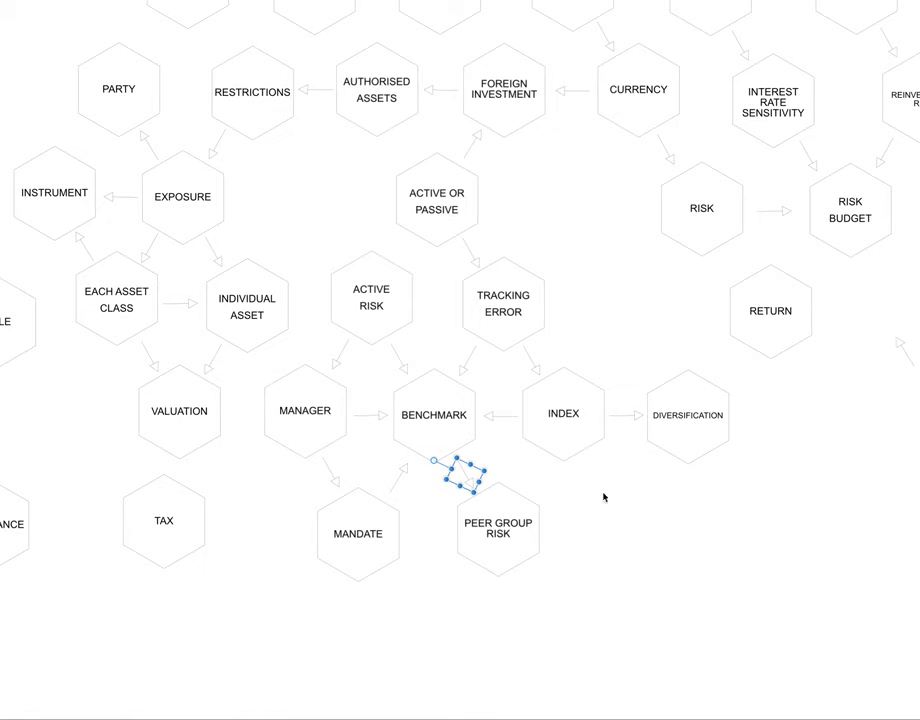
{"action": "left_click", "coordinate": [544, 509]}
{"action": "scroll", "coordinate": [508, 525], "scroll_direction": "up", "scroll_amount": 3}
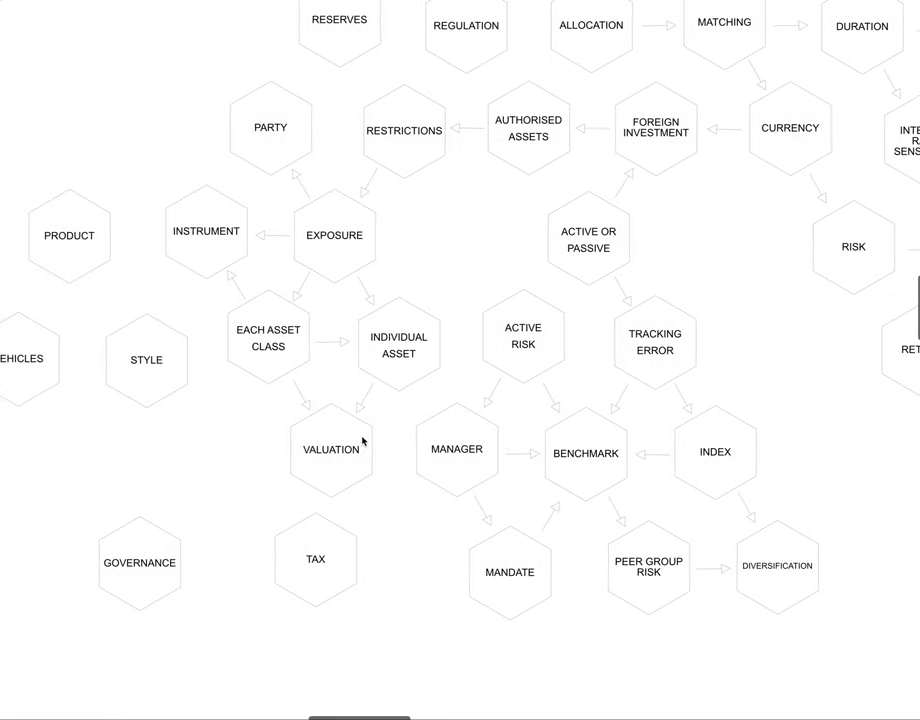
Add arrows from ALLOCATION to AUTHORISED ASSETS, AUTHORISED ASSETS to REGULATION, REGULATION to RESERVES, and ACTIVE OR PASSIVE to ACTIVE RISK
{"action": "scroll", "coordinate": [488, 440], "scroll_direction": "up", "scroll_amount": 2}
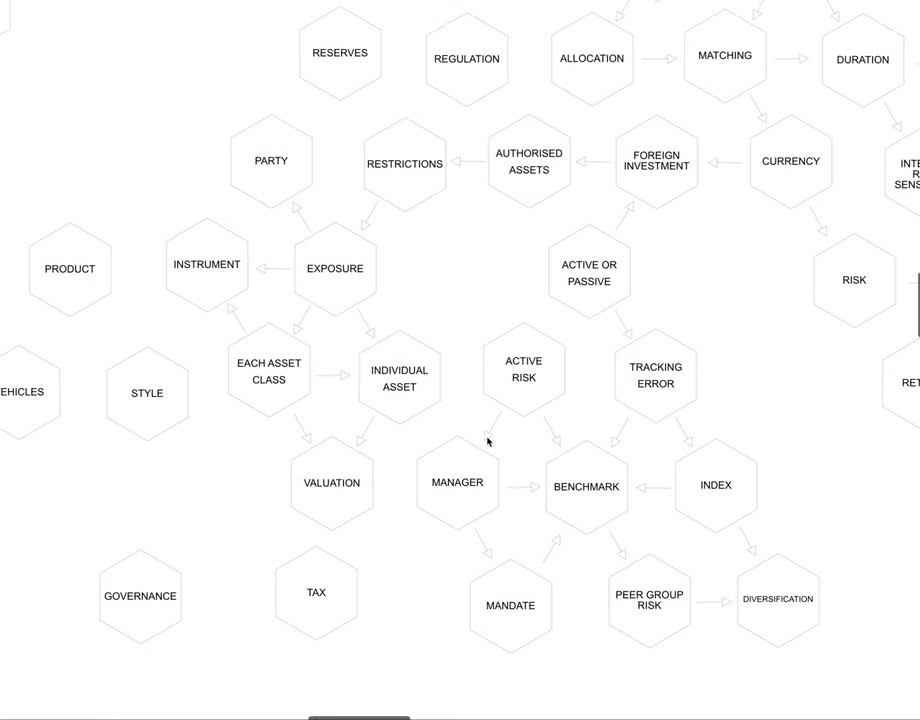
{"action": "scroll", "coordinate": [682, 224], "scroll_direction": "right", "scroll_amount": 2}
{"action": "scroll", "coordinate": [692, 191], "scroll_direction": "up", "scroll_amount": 3}
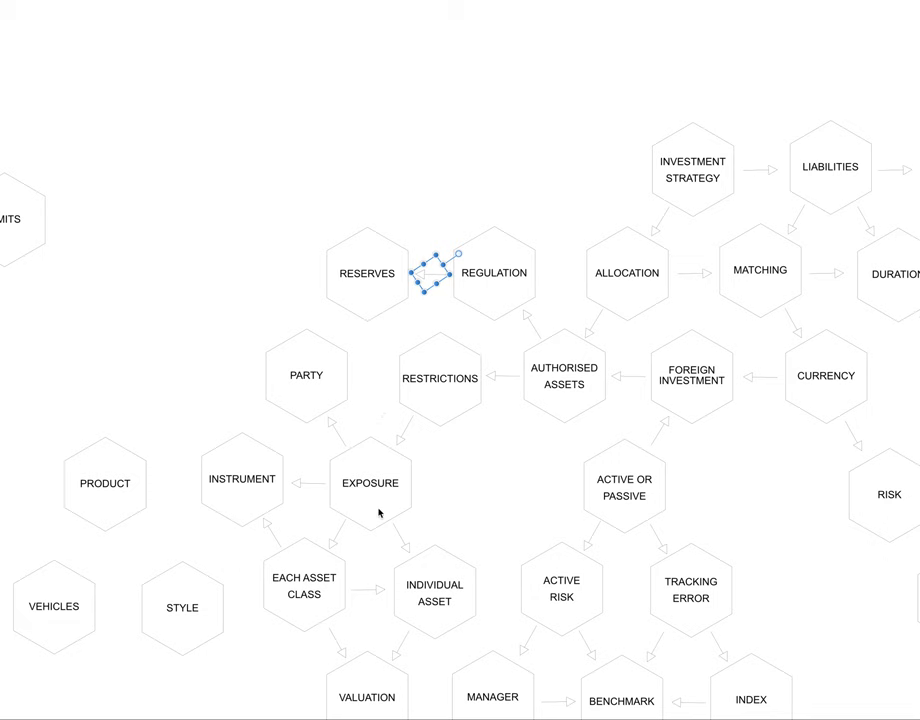
Place STYLE below MANAGER with a diagonal arrow from MANAGER to it, and set TAX aside below PRODUCT
{"action": "scroll", "coordinate": [390, 503], "scroll_direction": "left", "scroll_amount": 4}
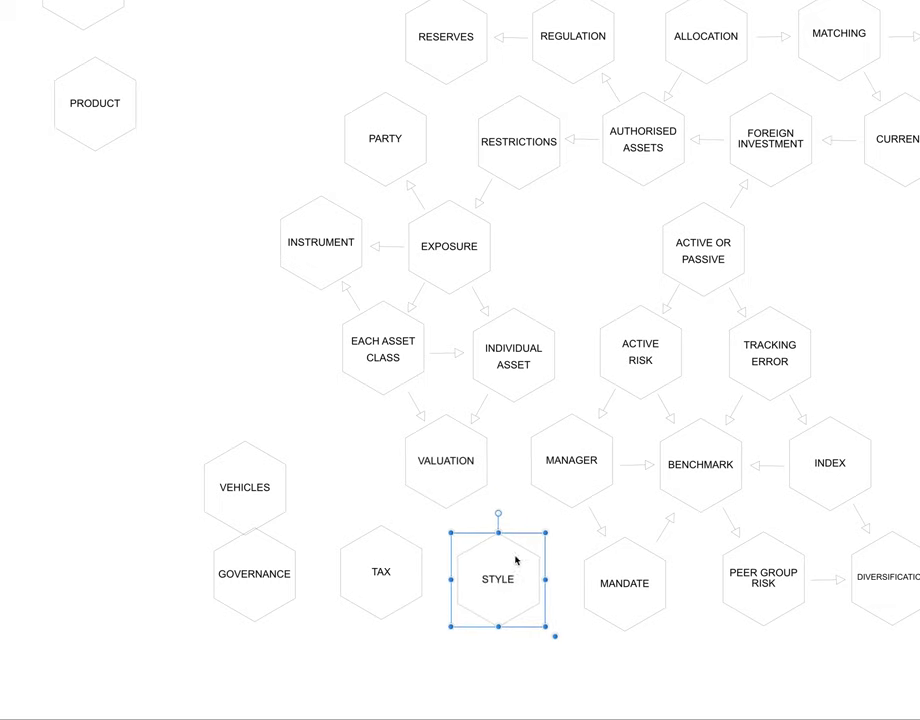
{"action": "left_click", "coordinate": [598, 419]}
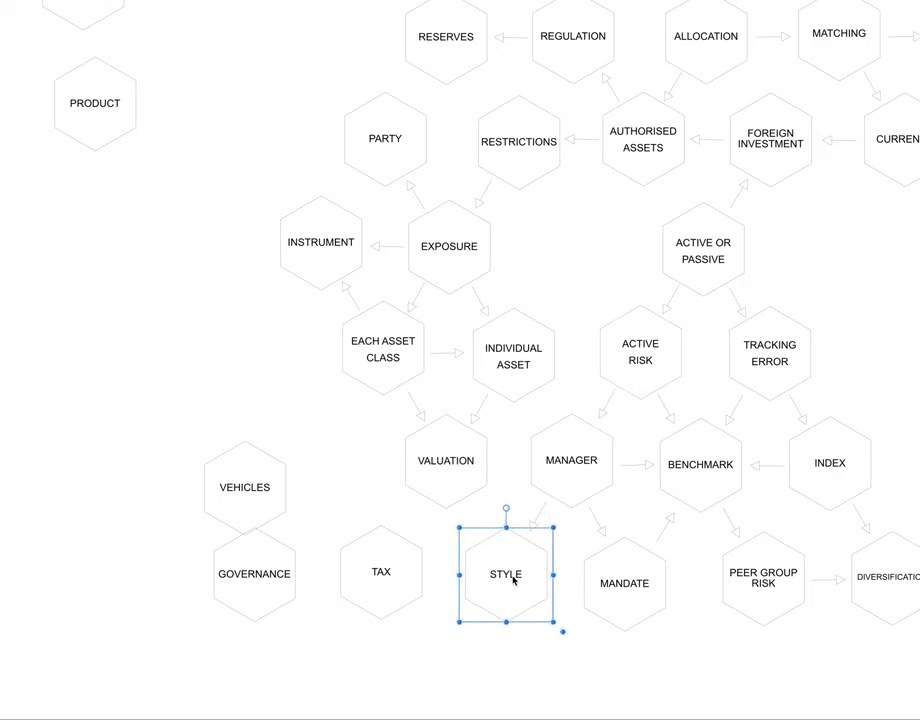
{"action": "left_click_drag", "start_coordinate": [512, 579], "coordinate": [514, 578]}
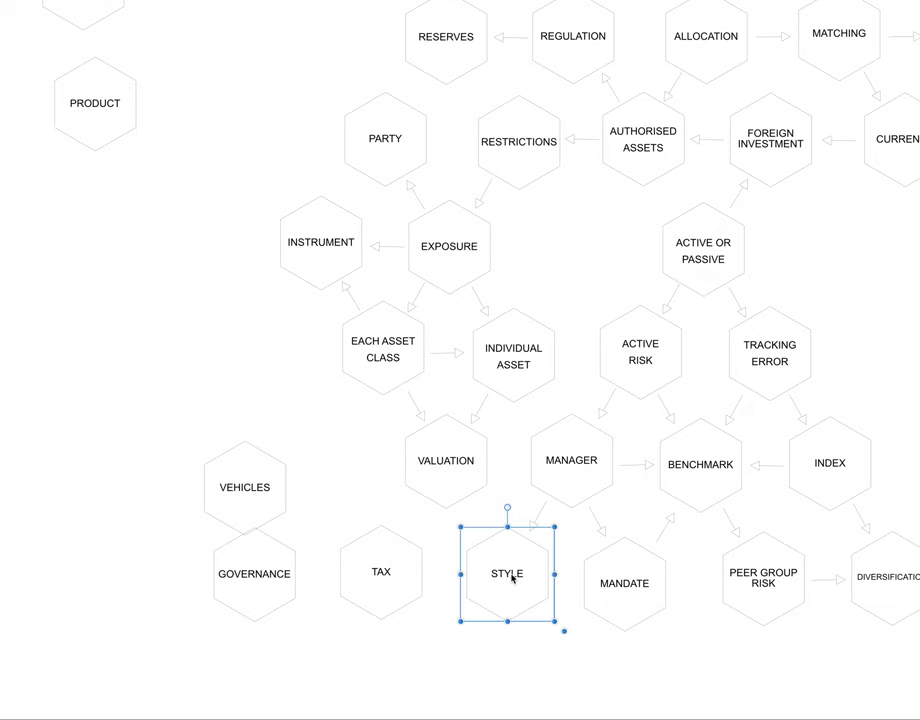
{"action": "left_click_drag", "start_coordinate": [386, 574], "coordinate": [88, 226]}
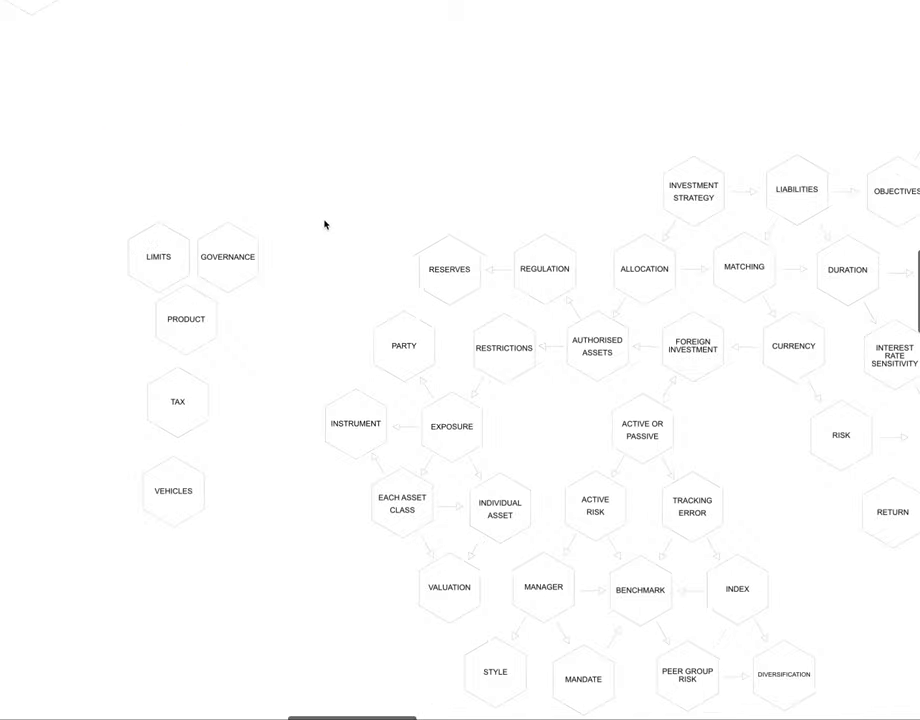
Delete the stray arrow beside RETURN and complete the label of the HEDGING hexagon as HEDGING STRATEGY
{"action": "scroll", "coordinate": [430, 412], "scroll_direction": "right", "scroll_amount": 5}
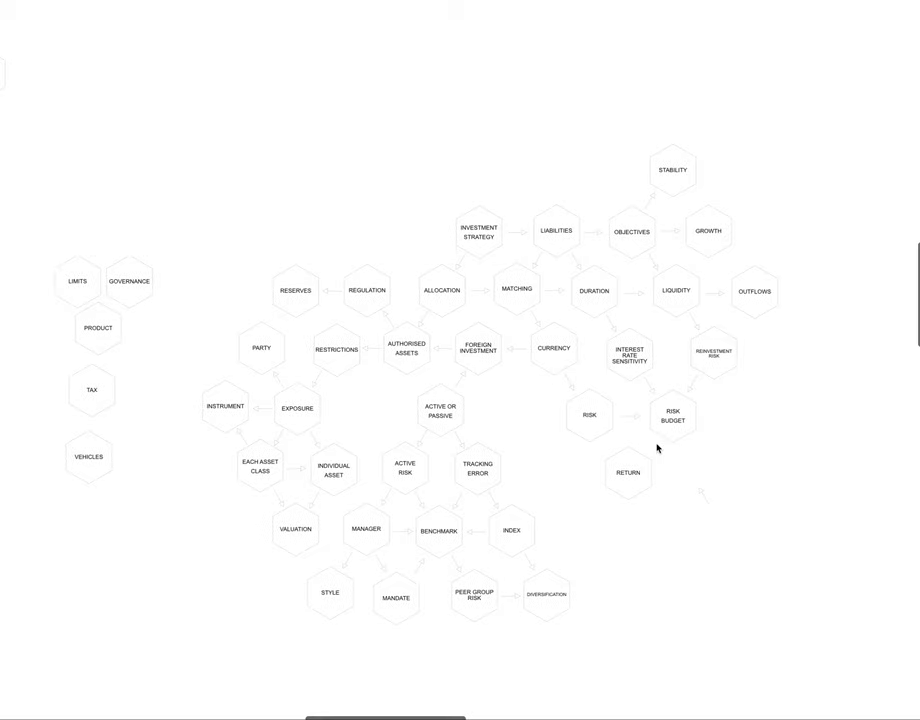
{"action": "left_click", "coordinate": [707, 497]}
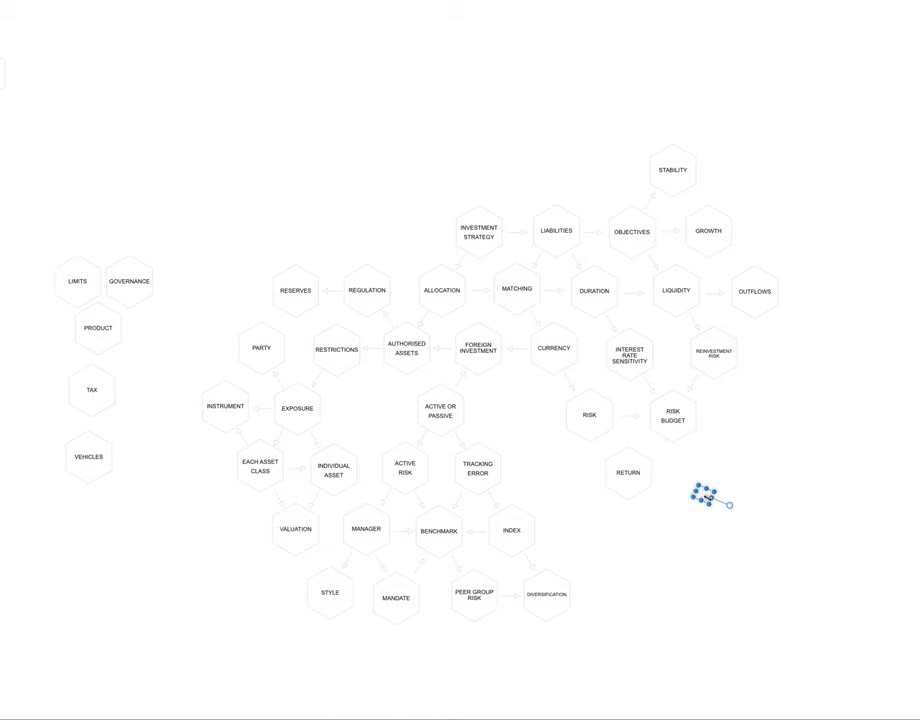
{"action": "key", "text": "Delete"}
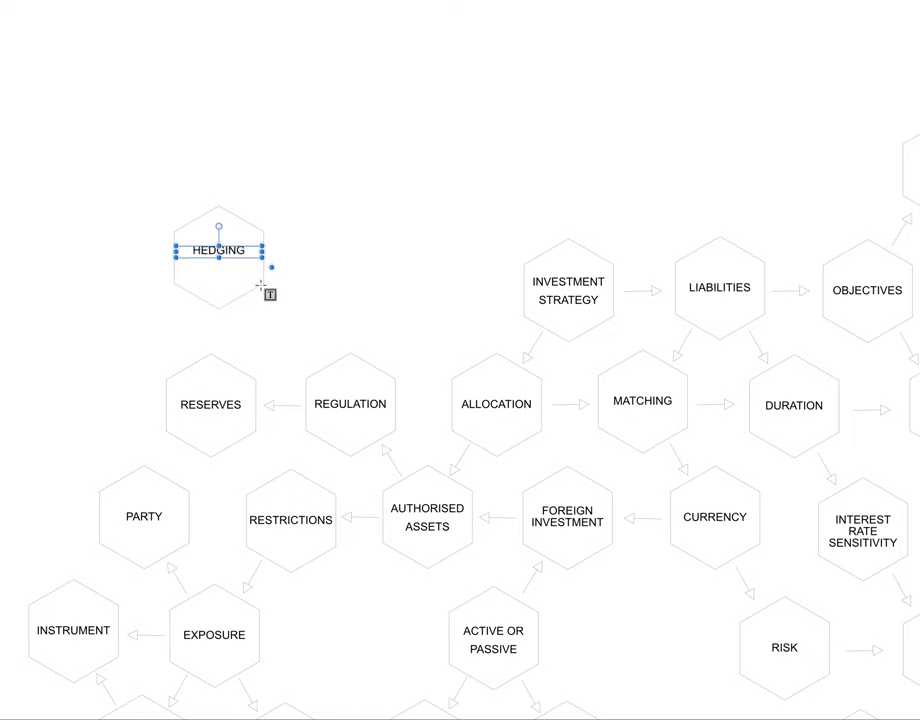
{"action": "type", "text": "STRATEGY"}
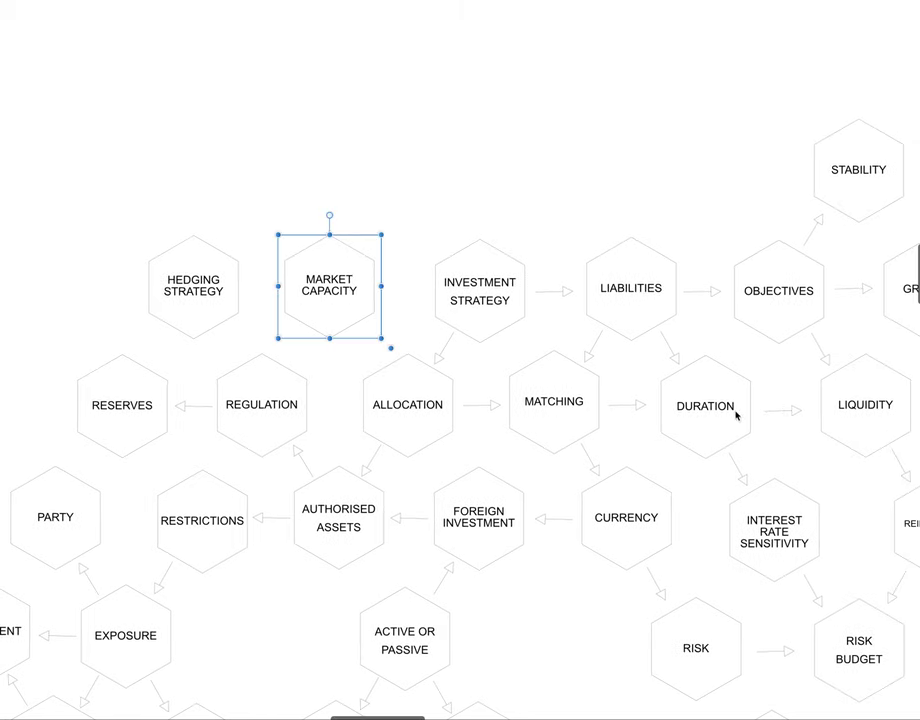
Review the linked strategy map from HEDGING STRATEGY and MARKET CAPACITY down to DIVERSIFICATION, along with the unplaced topic hexagons
{"action": "scroll", "coordinate": [369, 500], "scroll_direction": "down", "scroll_amount": 2}
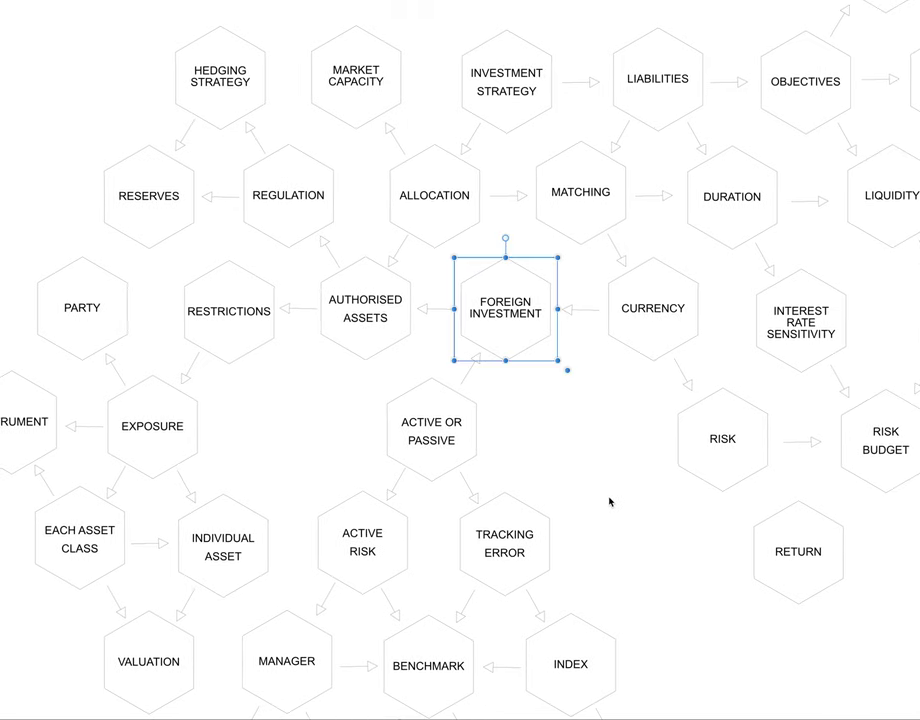
{"action": "scroll", "coordinate": [608, 499], "scroll_direction": "down", "scroll_amount": 4}
{"action": "left_click", "coordinate": [811, 456]}
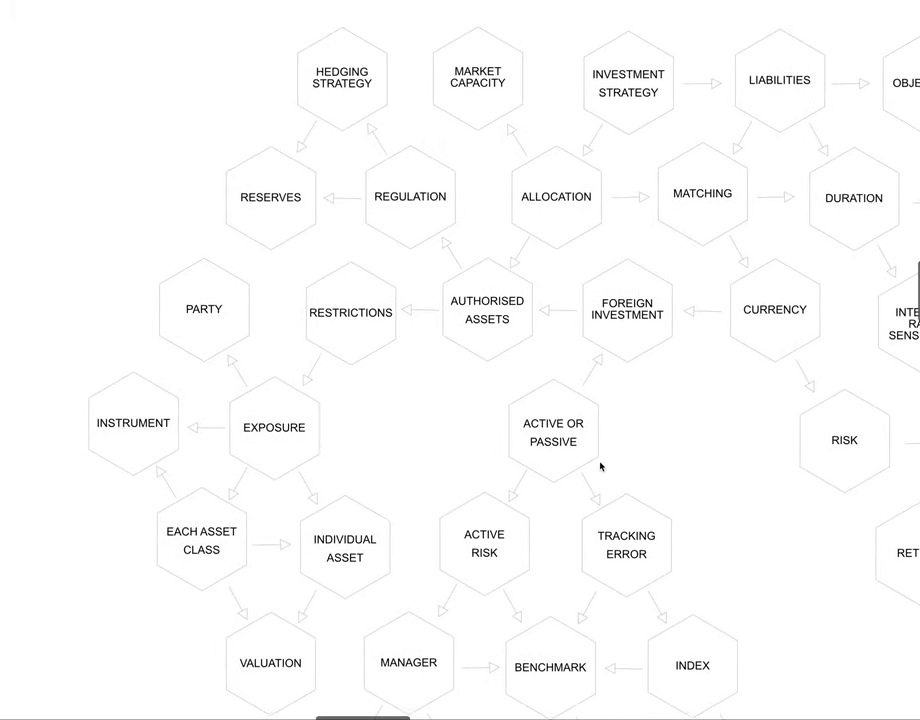
{"action": "scroll", "coordinate": [601, 466], "scroll_direction": "up", "scroll_amount": 2}
{"action": "scroll", "coordinate": [600, 466], "scroll_direction": "right", "scroll_amount": 1}
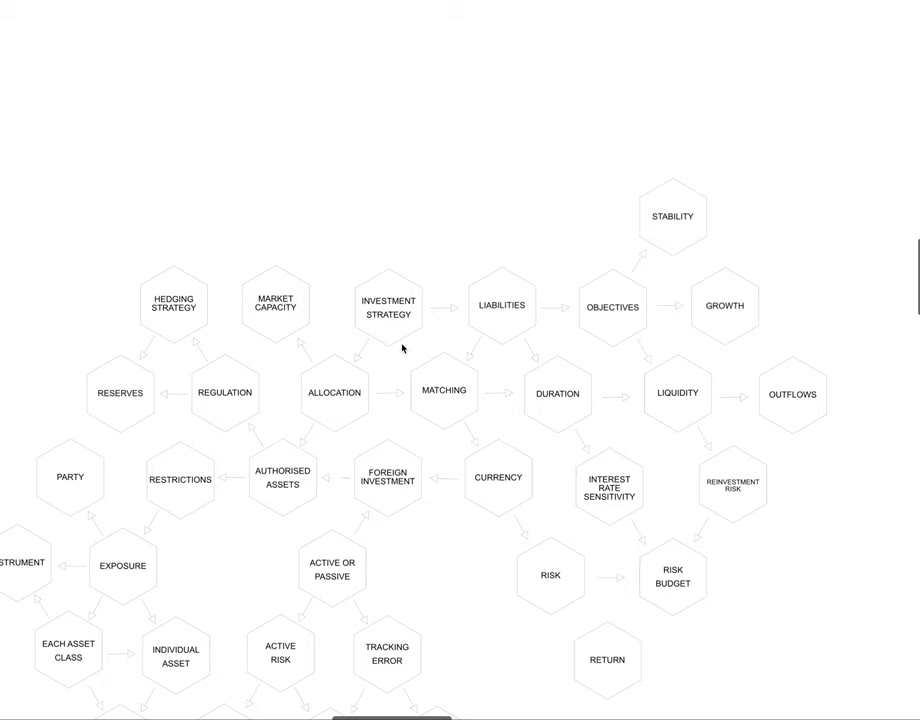
{"action": "scroll", "coordinate": [402, 348], "scroll_direction": "down", "scroll_amount": 2}
{"action": "scroll", "coordinate": [423, 322], "scroll_direction": "down", "scroll_amount": 3}
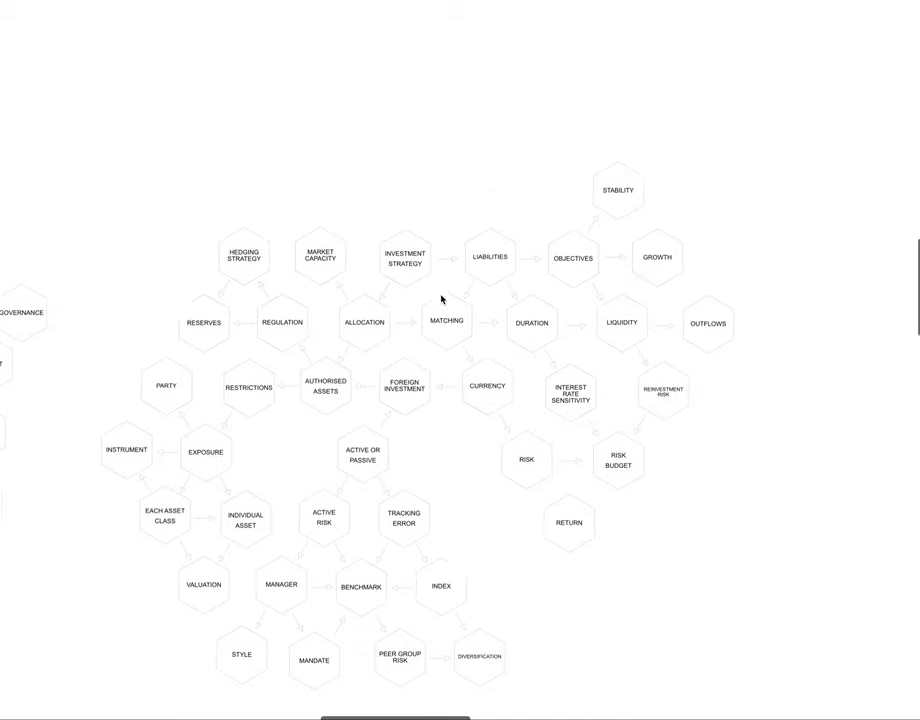
{"action": "scroll", "coordinate": [440, 301], "scroll_direction": "left", "scroll_amount": 1}
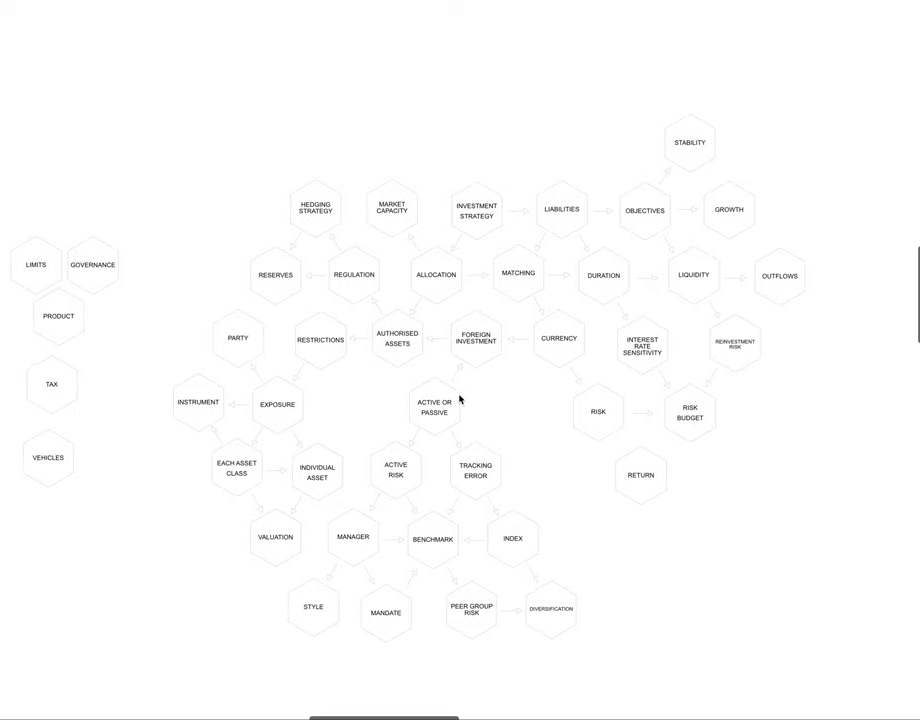
{"action": "scroll", "coordinate": [459, 399], "scroll_direction": "left", "scroll_amount": 4}
{"action": "scroll", "coordinate": [457, 399], "scroll_direction": "left", "scroll_amount": 2}
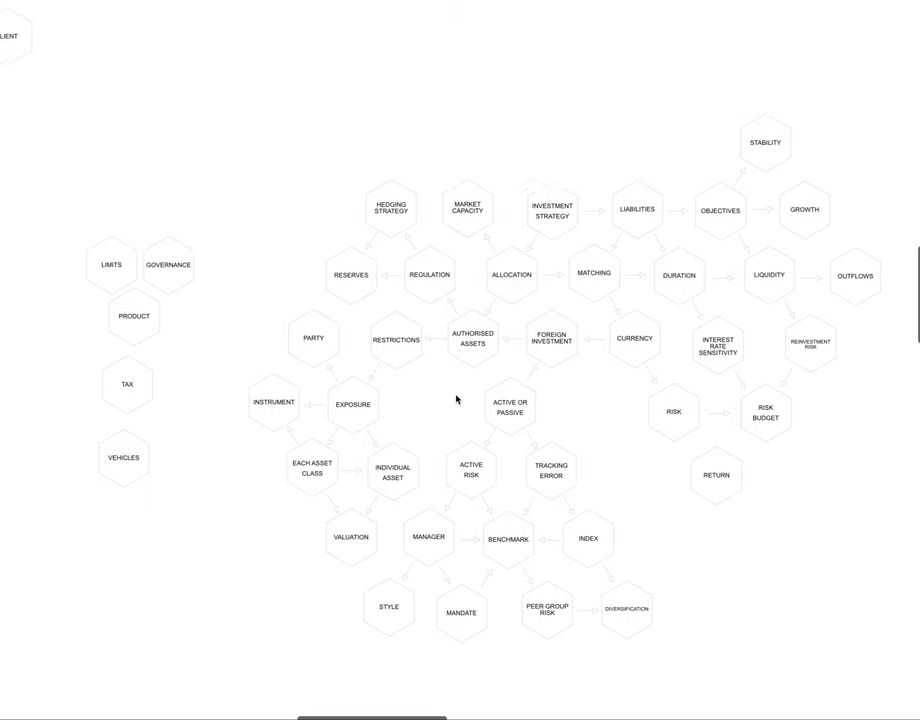
Regroup the unplaced hexagons into a compact cluster with LIMITS above GOVERNANCE and PRODUCT, GOVERNANCE being left of PRODUCT
{"action": "left_click_drag", "start_coordinate": [176, 270], "coordinate": [137, 312]}
{"action": "left_click", "coordinate": [131, 316]}
{"action": "left_click", "coordinate": [117, 266]}
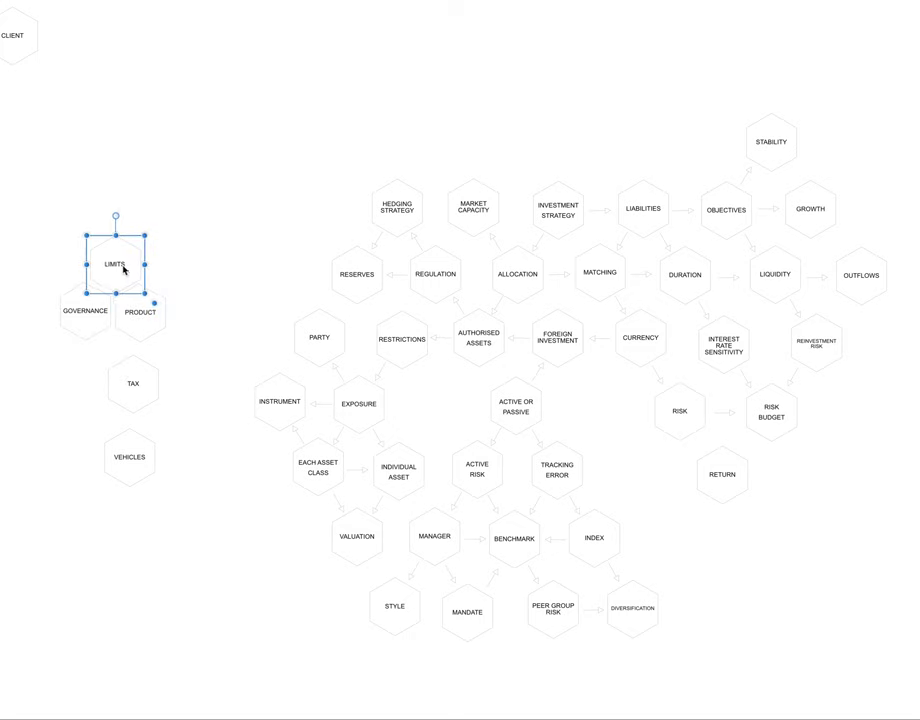
{"action": "left_click", "coordinate": [144, 316]}
{"action": "left_click", "coordinate": [206, 298]}
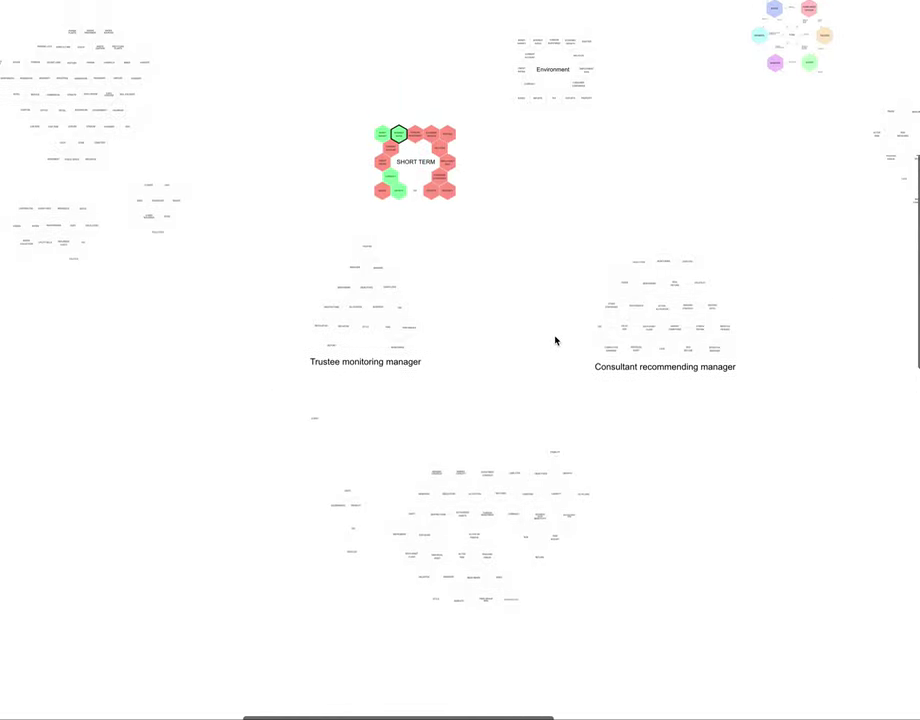
Examine the property types hexagon map and the coloured SHORT TERM map elsewhere on the canvas
{"action": "scroll", "coordinate": [560, 340], "scroll_direction": "left", "scroll_amount": 6}
{"action": "scroll", "coordinate": [557, 340], "scroll_direction": "left", "scroll_amount": 3}
{"action": "scroll", "coordinate": [557, 340], "scroll_direction": "up", "scroll_amount": 5}
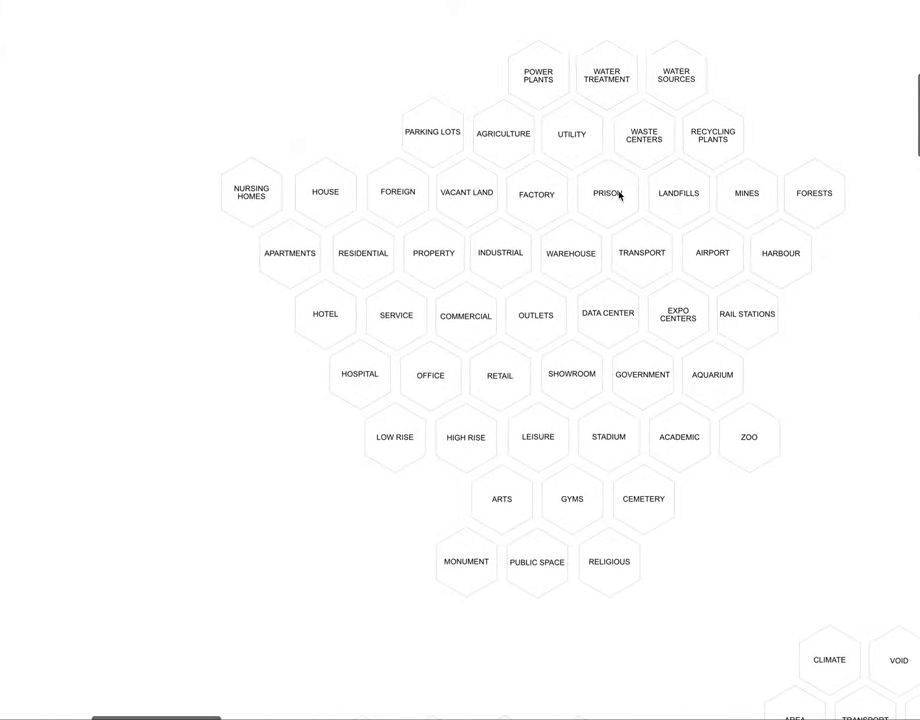
{"action": "scroll", "coordinate": [566, 276], "scroll_direction": "right", "scroll_amount": 3}
{"action": "scroll", "coordinate": [566, 276], "scroll_direction": "right", "scroll_amount": 15}
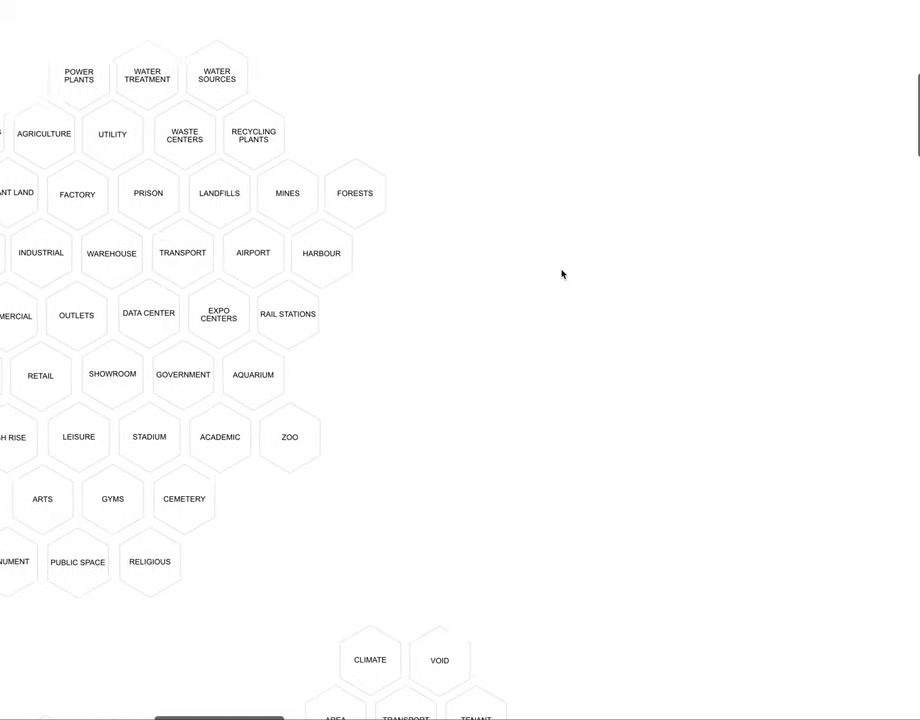
{"action": "scroll", "coordinate": [563, 274], "scroll_direction": "right", "scroll_amount": 3}
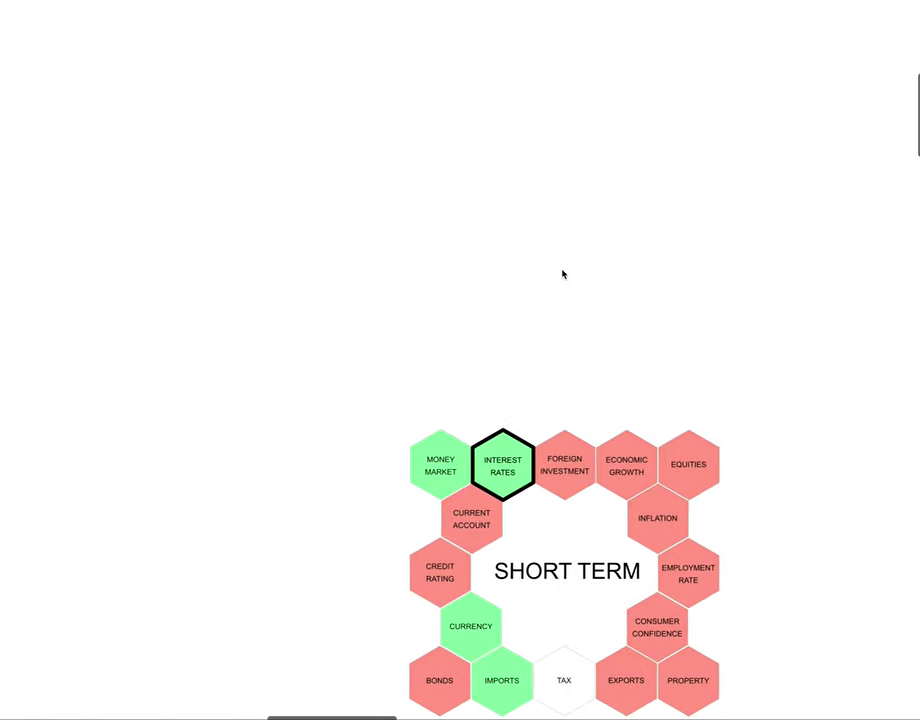
{"action": "scroll", "coordinate": [563, 274], "scroll_direction": "down", "scroll_amount": 5}
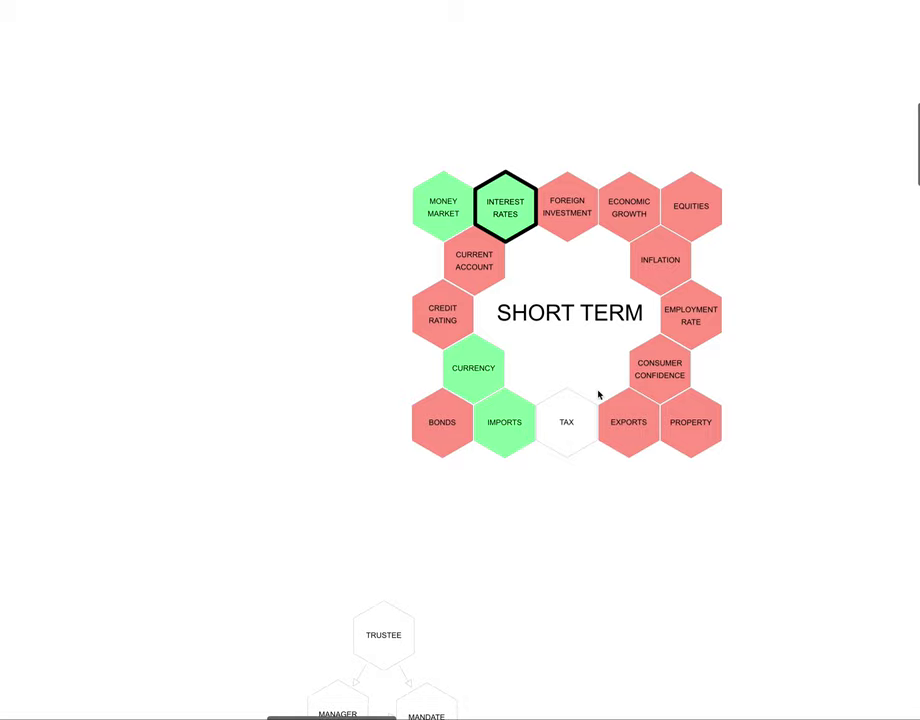
Survey the whole canvas, comparing the Environment, Trustee monitoring manager, Consultant recommending manager and Manager running his fund maps with the strategy map
{"action": "scroll", "coordinate": [598, 394], "scroll_direction": "down", "scroll_amount": 3}
{"action": "scroll", "coordinate": [598, 394], "scroll_direction": "down", "scroll_amount": 2}
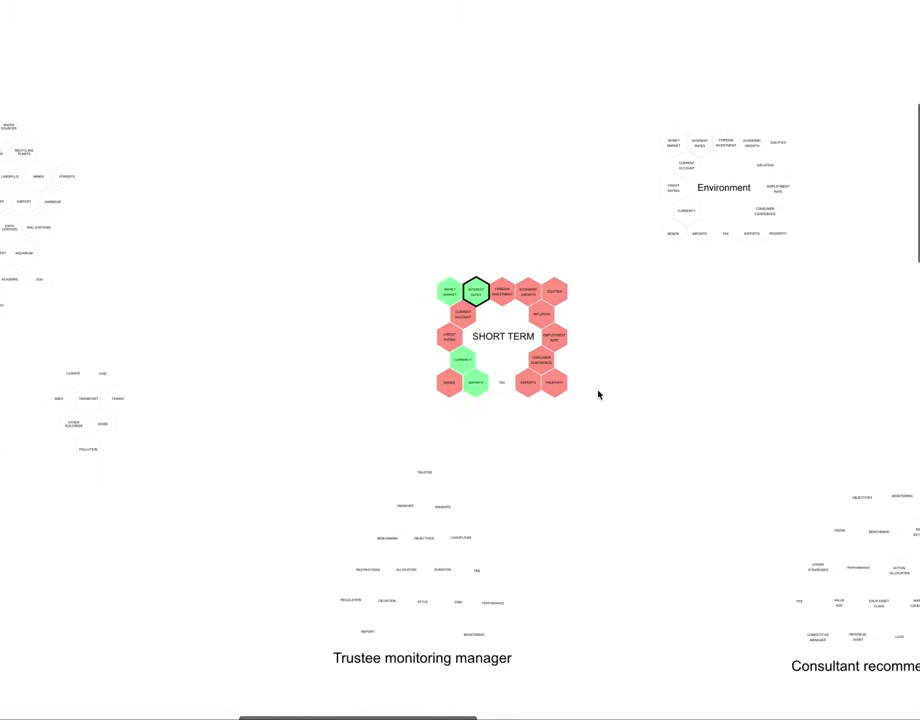
{"action": "scroll", "coordinate": [598, 394], "scroll_direction": "down", "scroll_amount": 2}
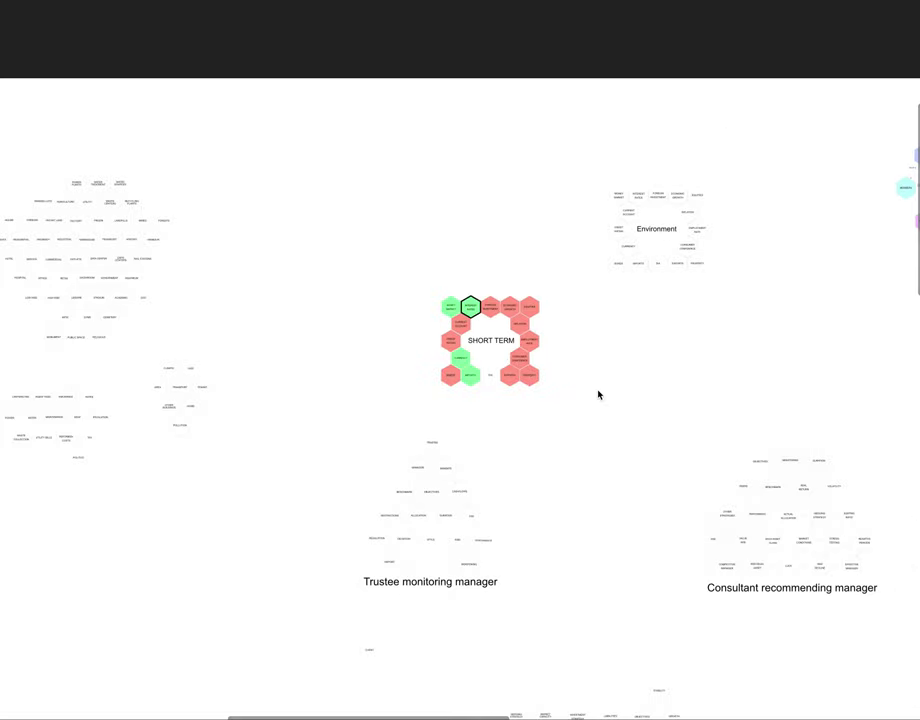
{"action": "scroll", "coordinate": [602, 396], "scroll_direction": "right", "scroll_amount": 3}
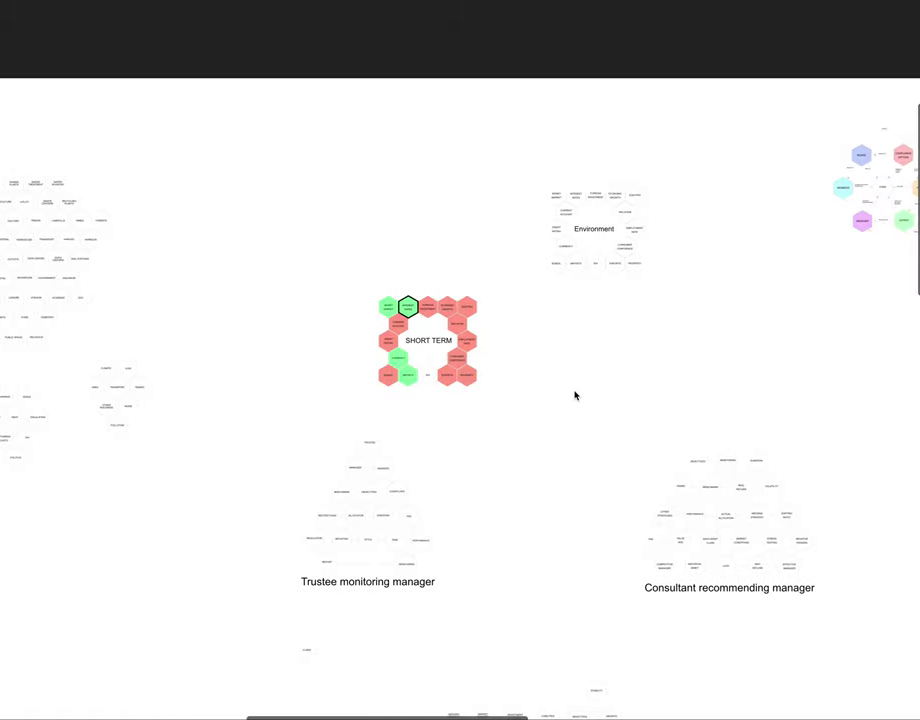
{"action": "scroll", "coordinate": [574, 394], "scroll_direction": "right", "scroll_amount": 5}
{"action": "scroll", "coordinate": [572, 394], "scroll_direction": "right", "scroll_amount": 7}
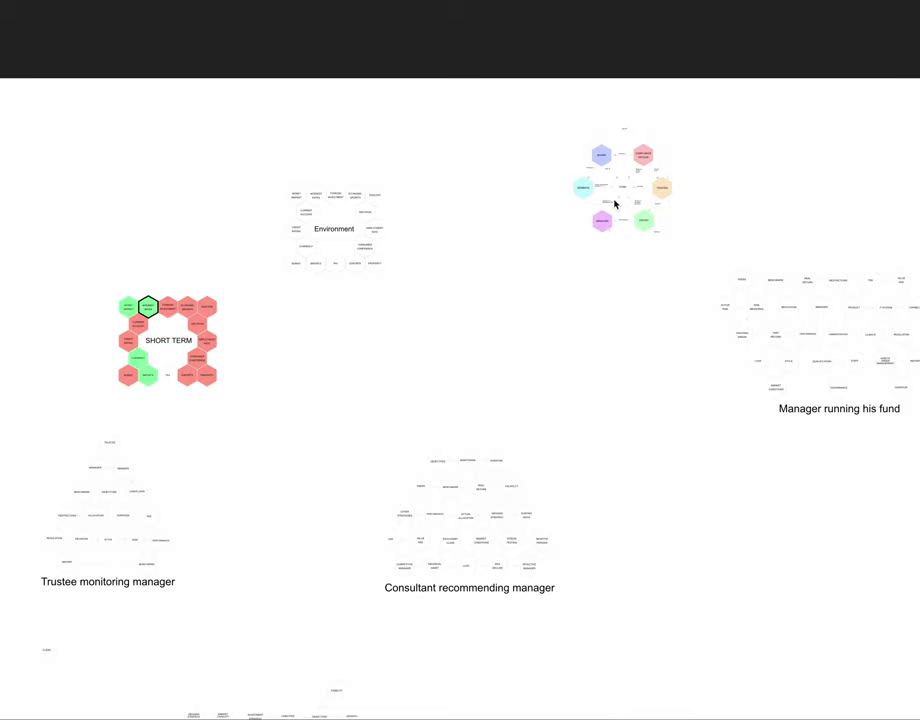
{"action": "key", "text": "super+minus"}
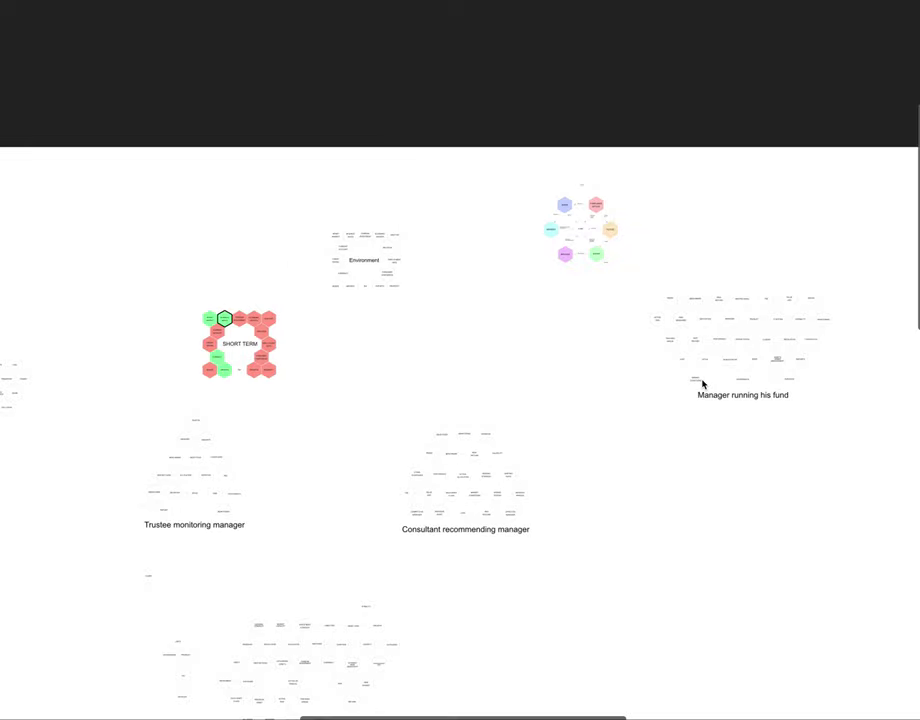
{"action": "key", "text": "super+minus"}
{"action": "scroll", "coordinate": [685, 398], "scroll_direction": "down", "scroll_amount": 3}
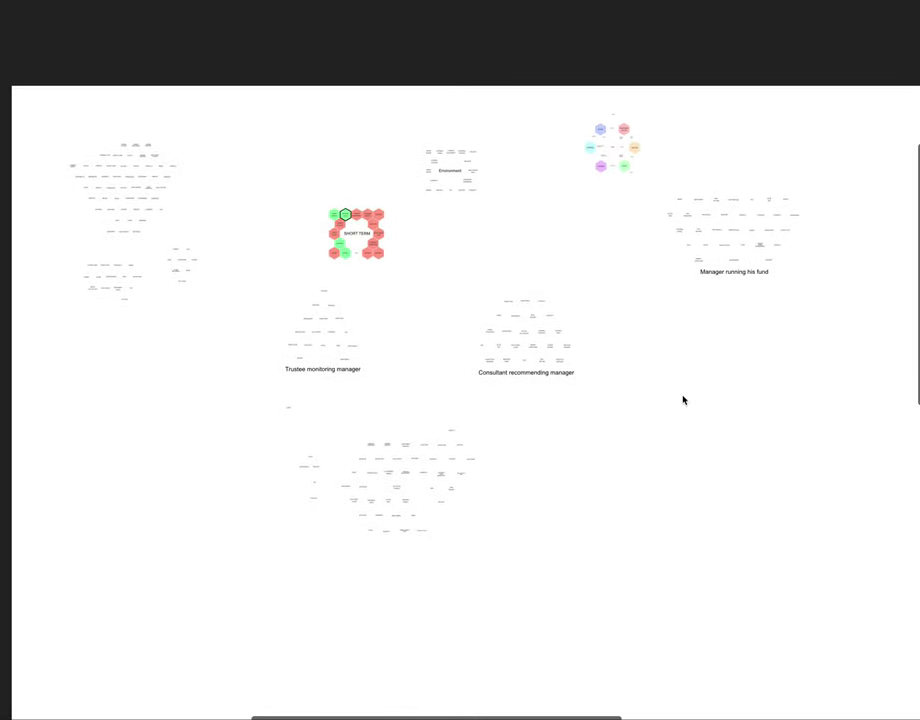
{"action": "scroll", "coordinate": [683, 400], "scroll_direction": "down", "scroll_amount": 2}
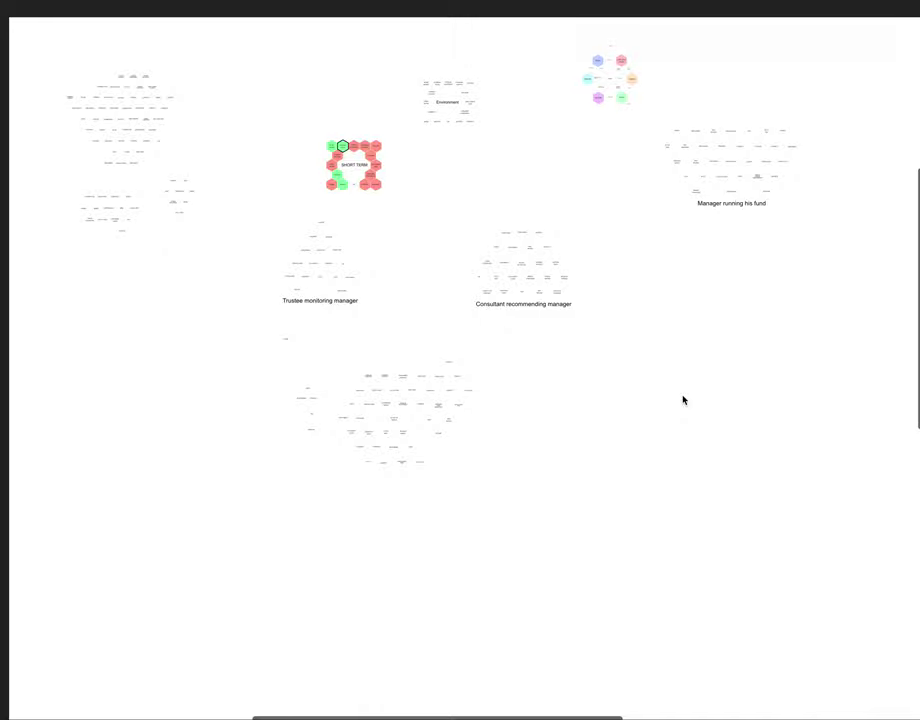